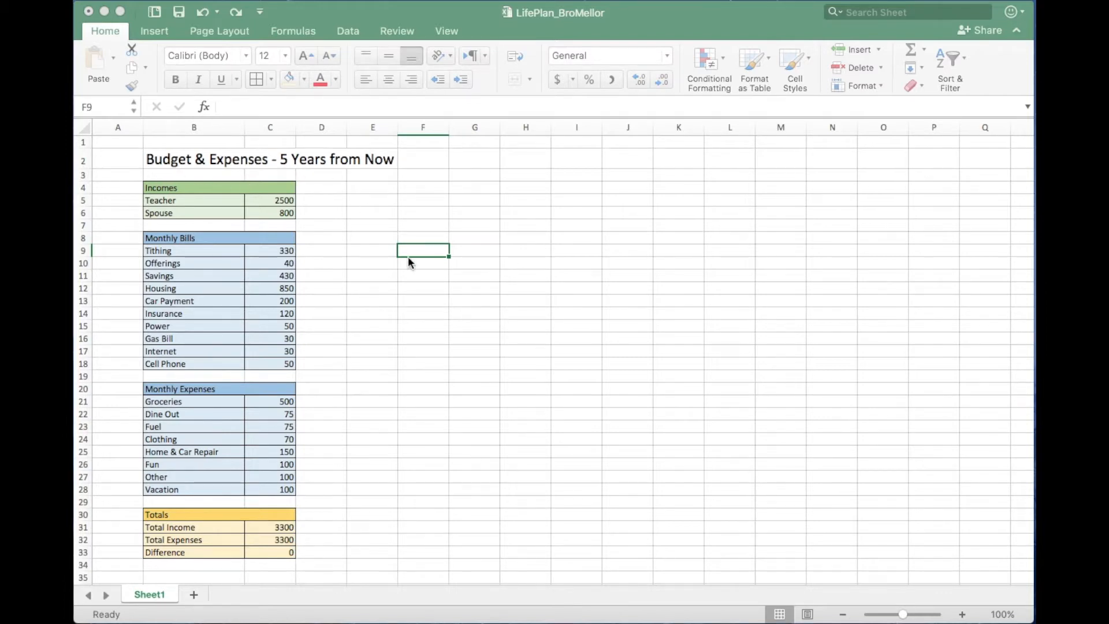
- Rename the sheet Sheet1 as 5 Year Plan
click(421, 441)
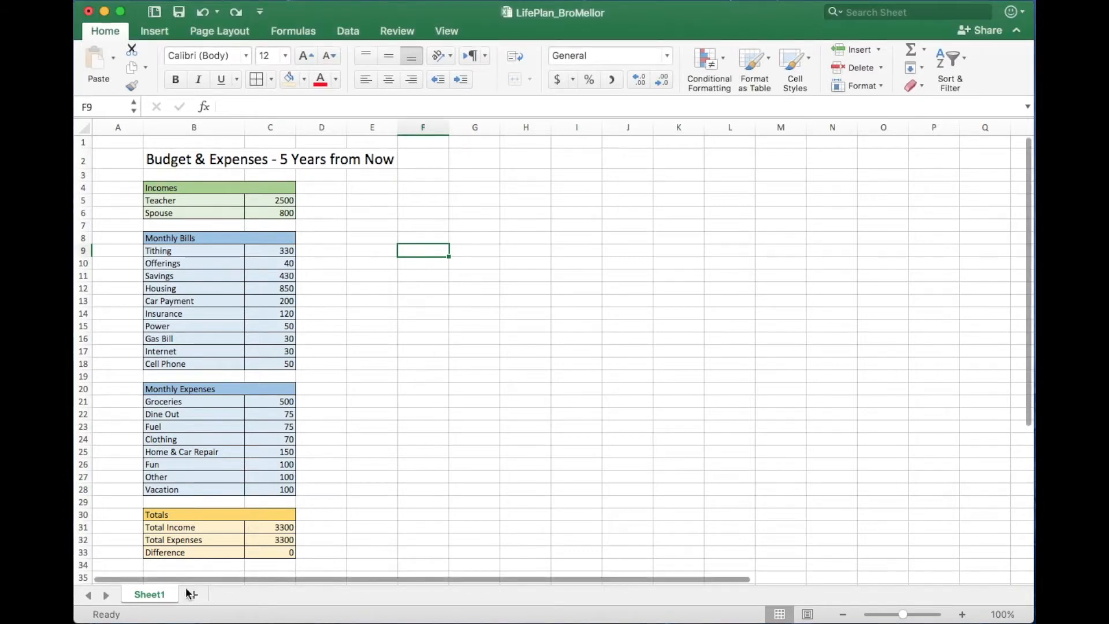
double_click(152, 599)
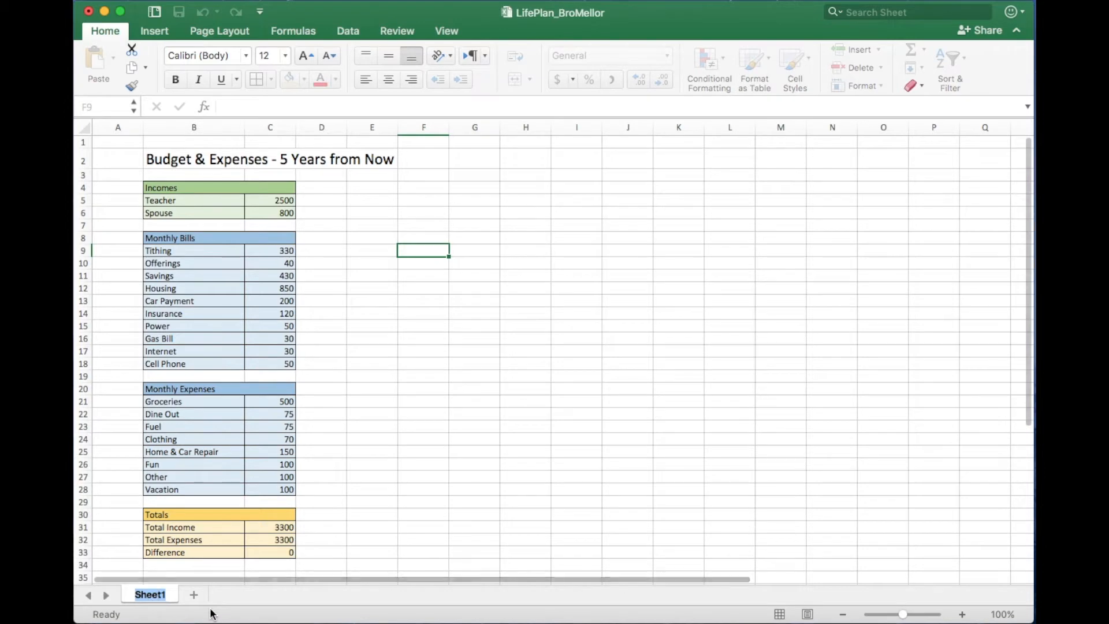
text(5 Year Plan)
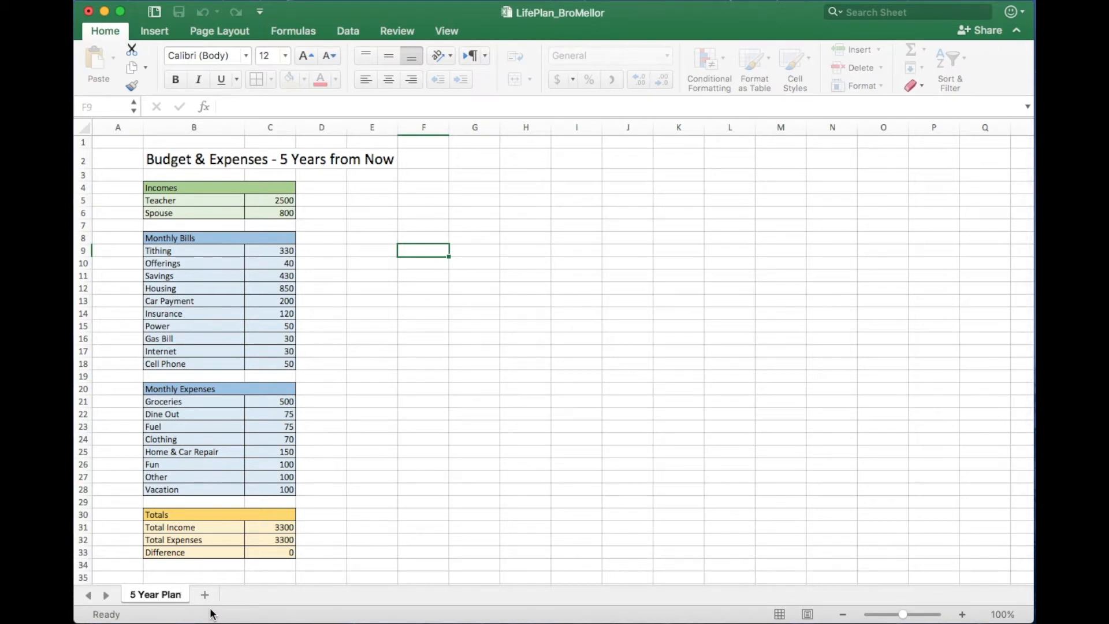
key(Return)
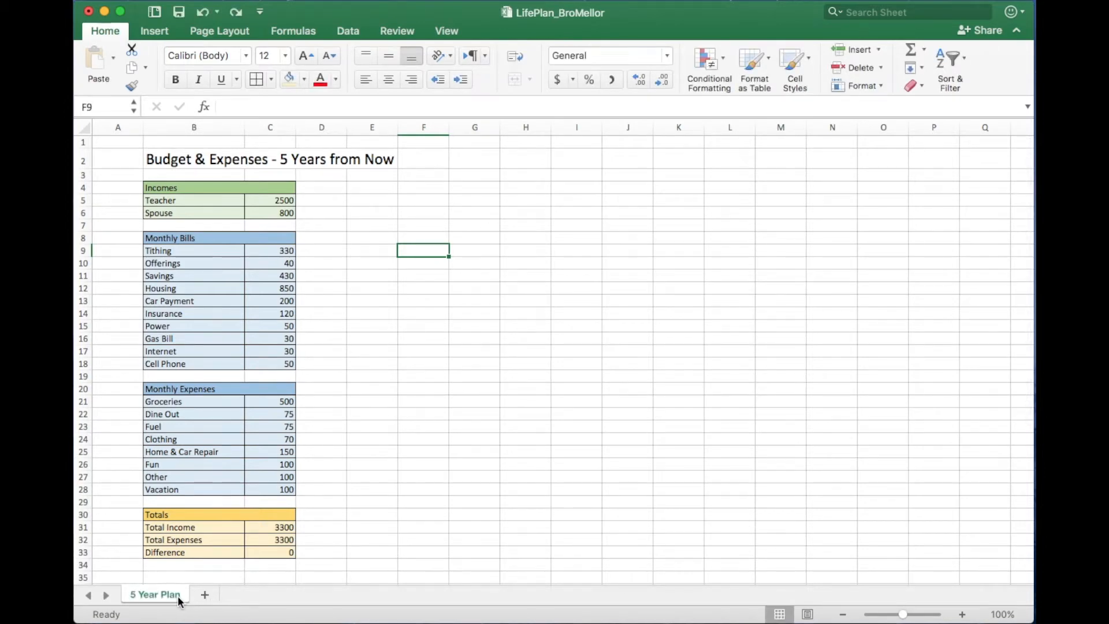
- Copy the 5 Year Plan sheet to the end of the workbook and rename the copy Budget
right_click(161, 597)
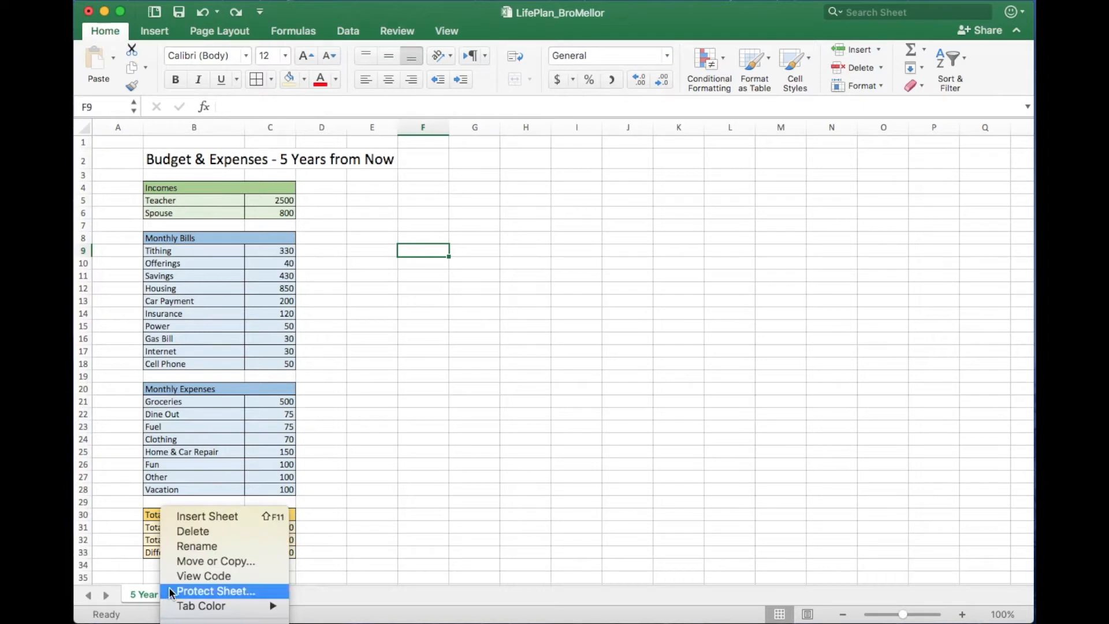
click(192, 565)
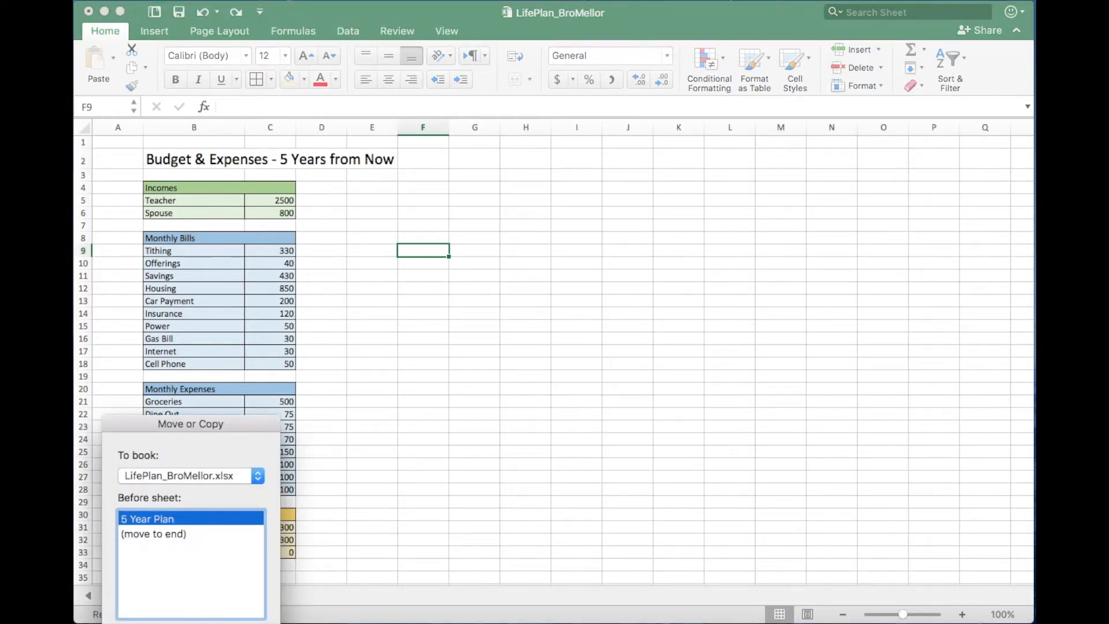
click(154, 536)
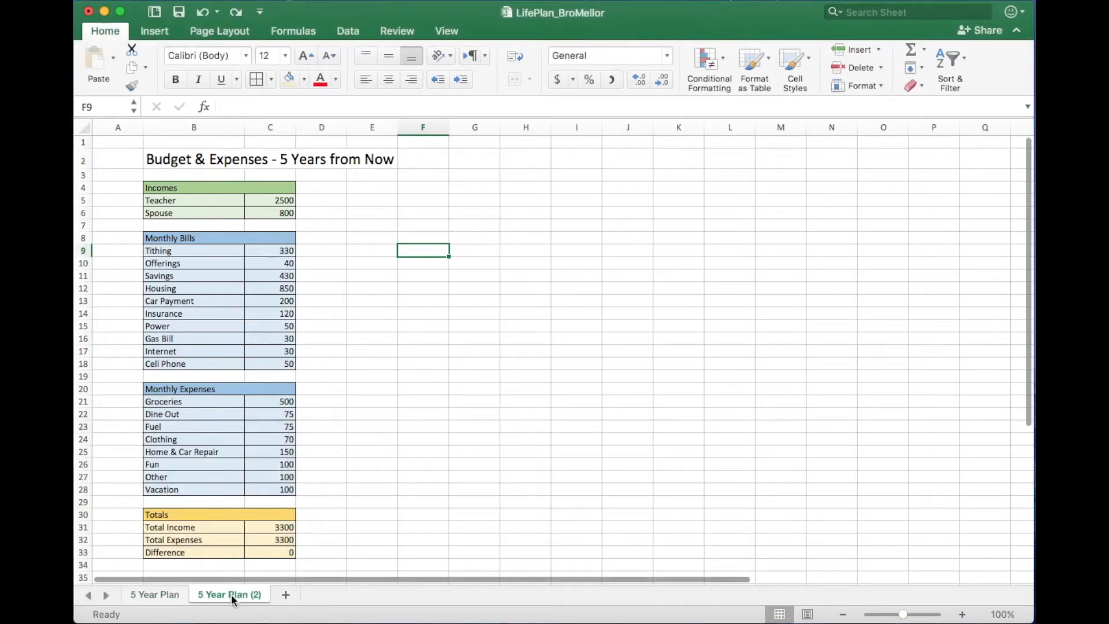
double_click(219, 599)
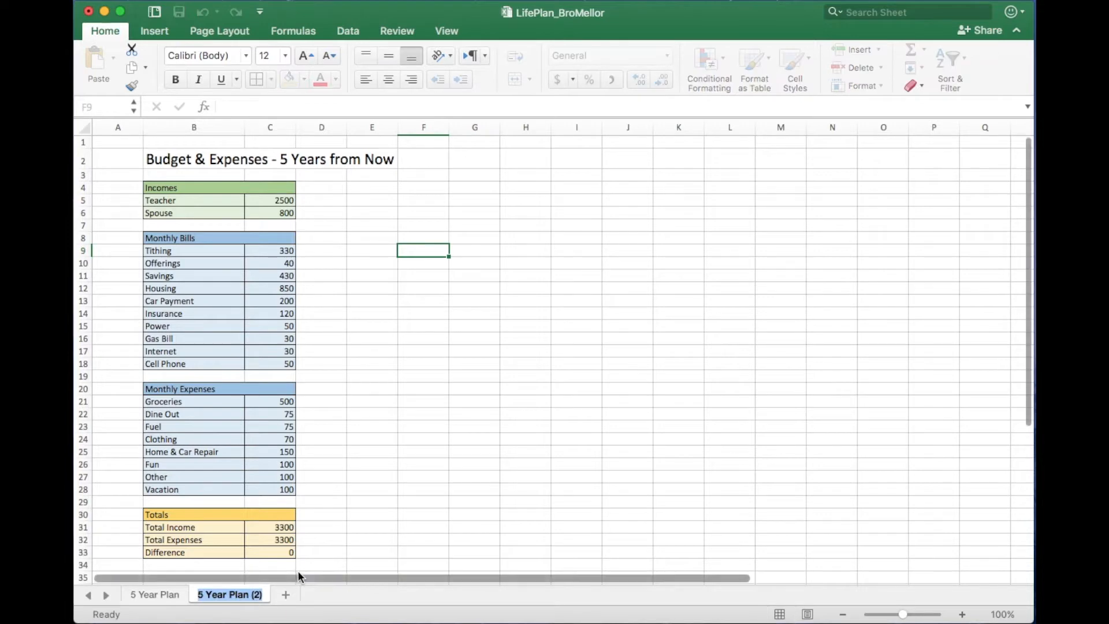
text(Budget)
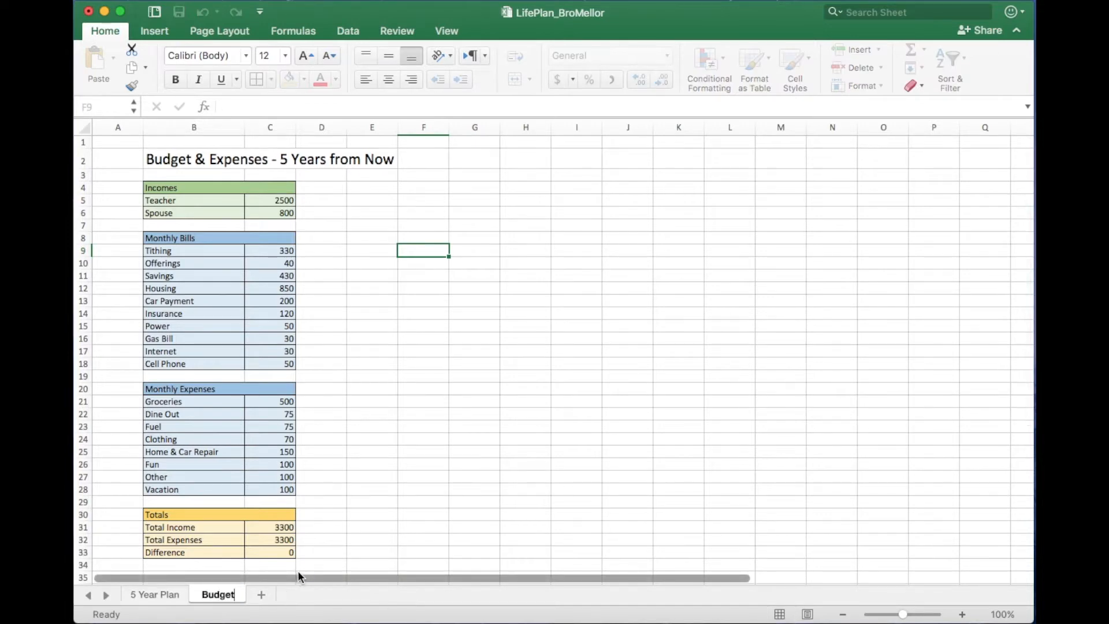
key(Return)
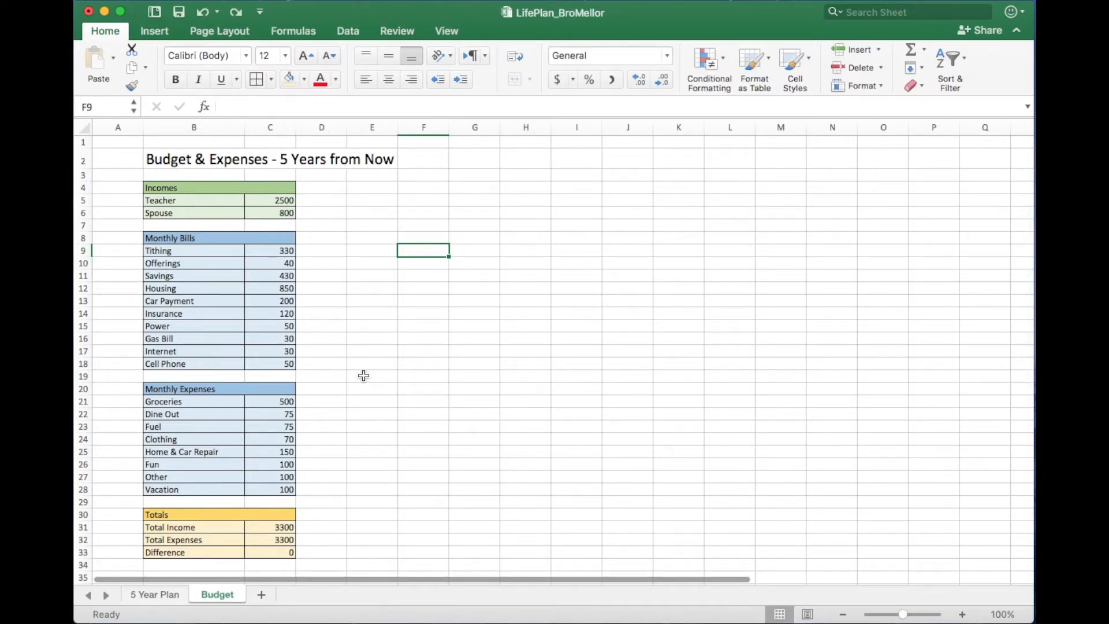
- Change the title in B2 of the Budget sheet to "Budget & Expenses - October"
click(341, 226)
double_click(262, 162)
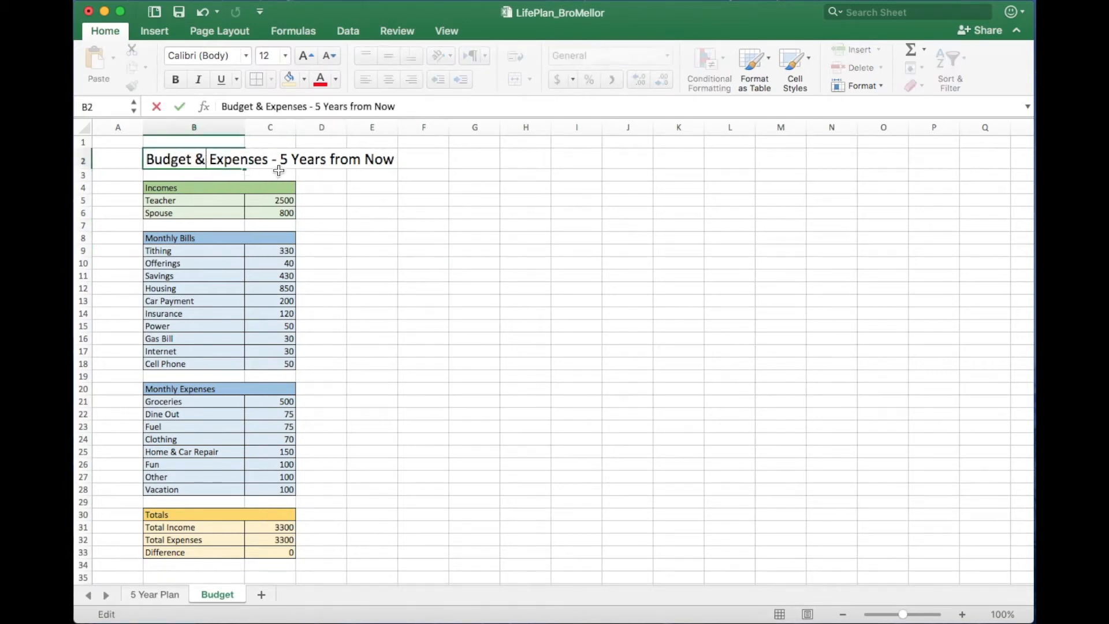
drag(267, 160, 431, 156)
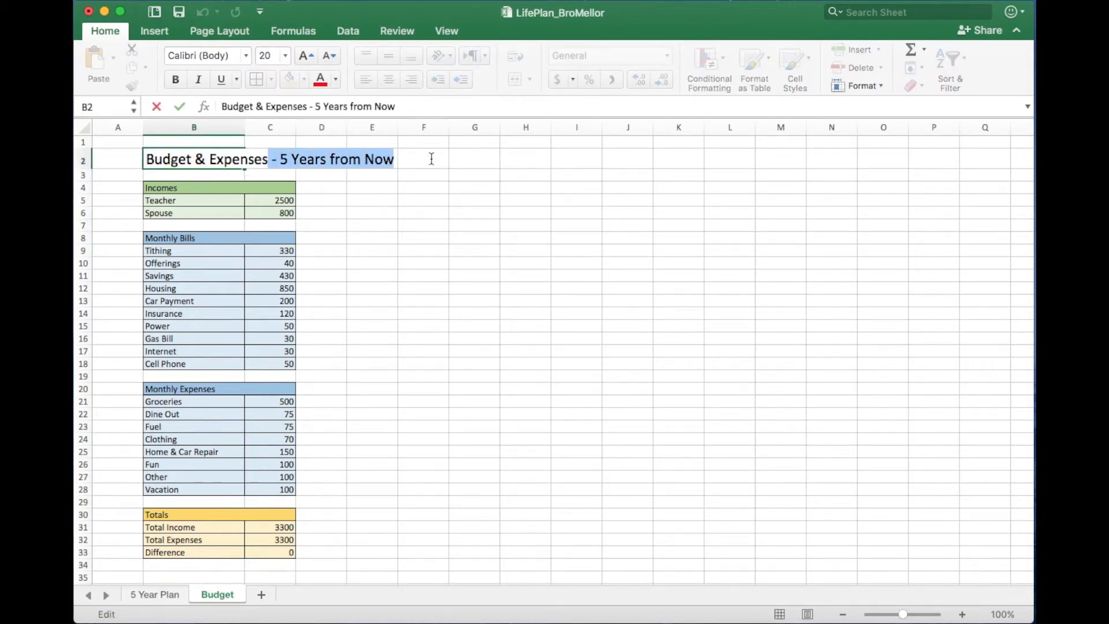
key(BackSpace)
click(384, 213)
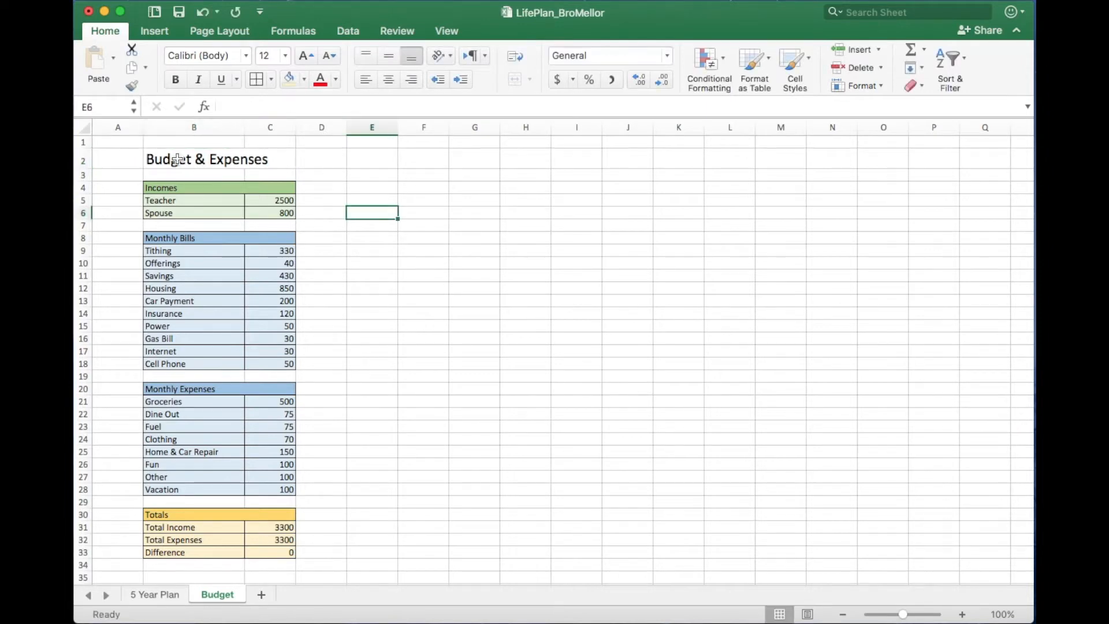
double_click(270, 158)
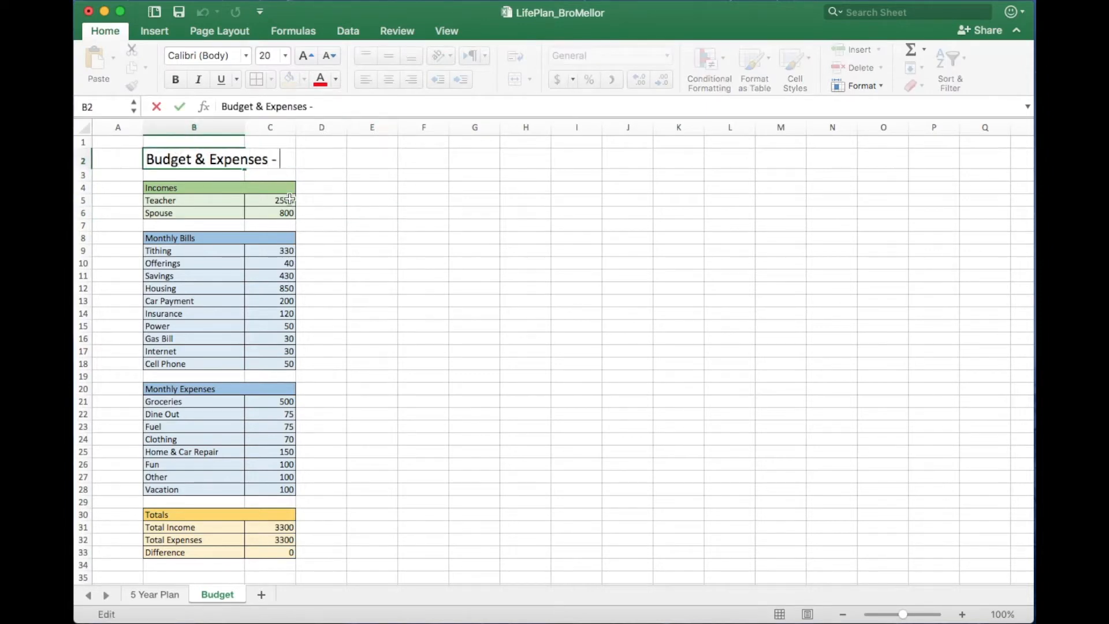
text(- October)
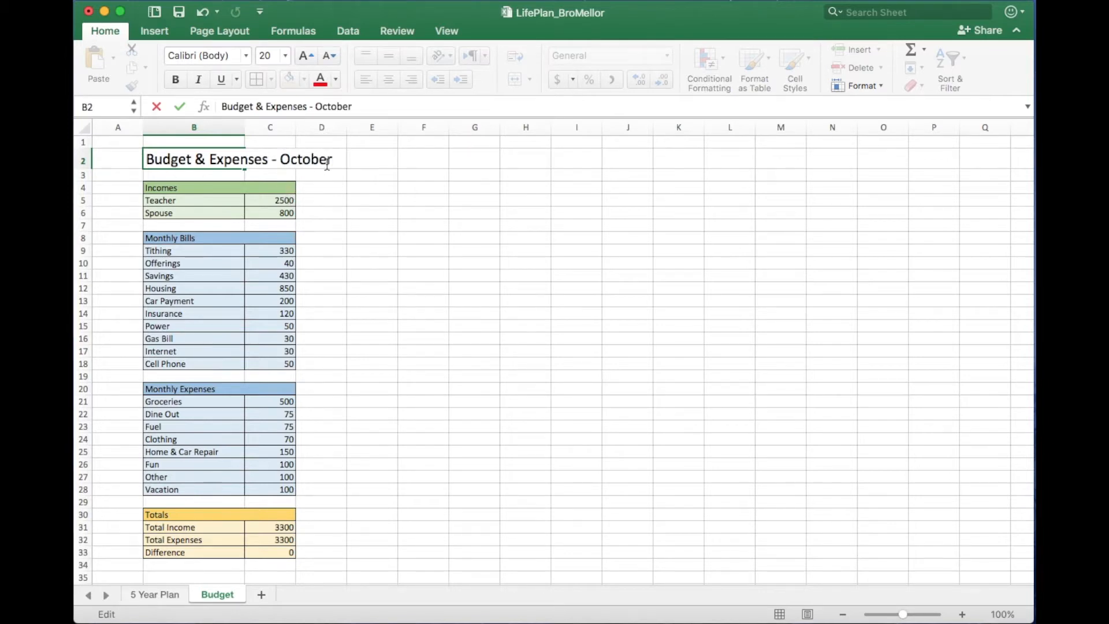
click(335, 218)
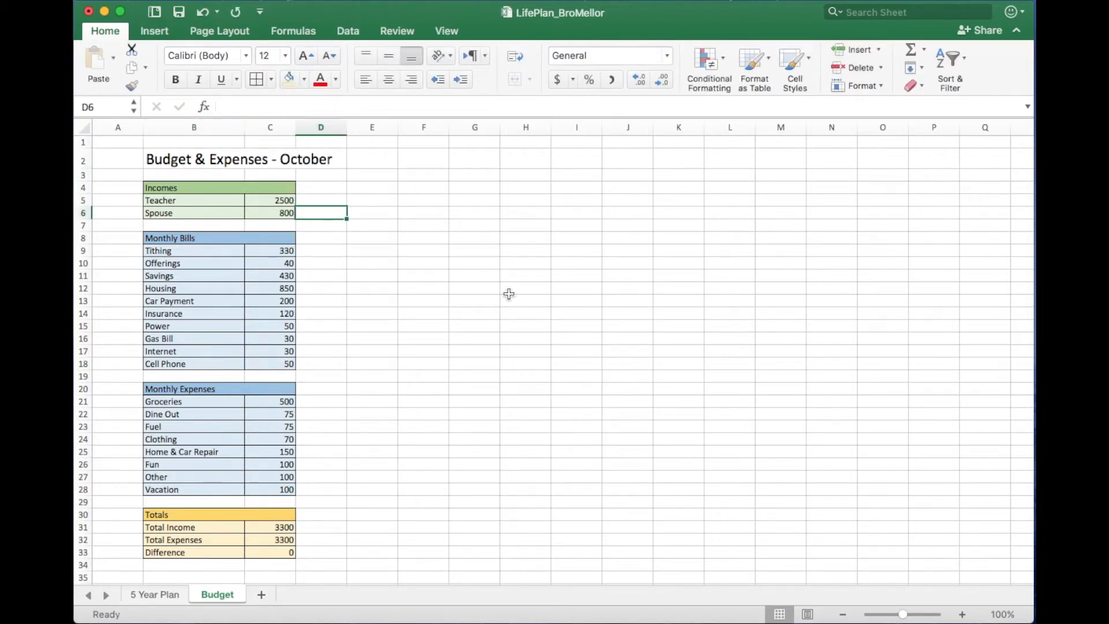
- Insert an entire row at row 3, between the title and the Incomes table, and reduce the new row's height
click(439, 268)
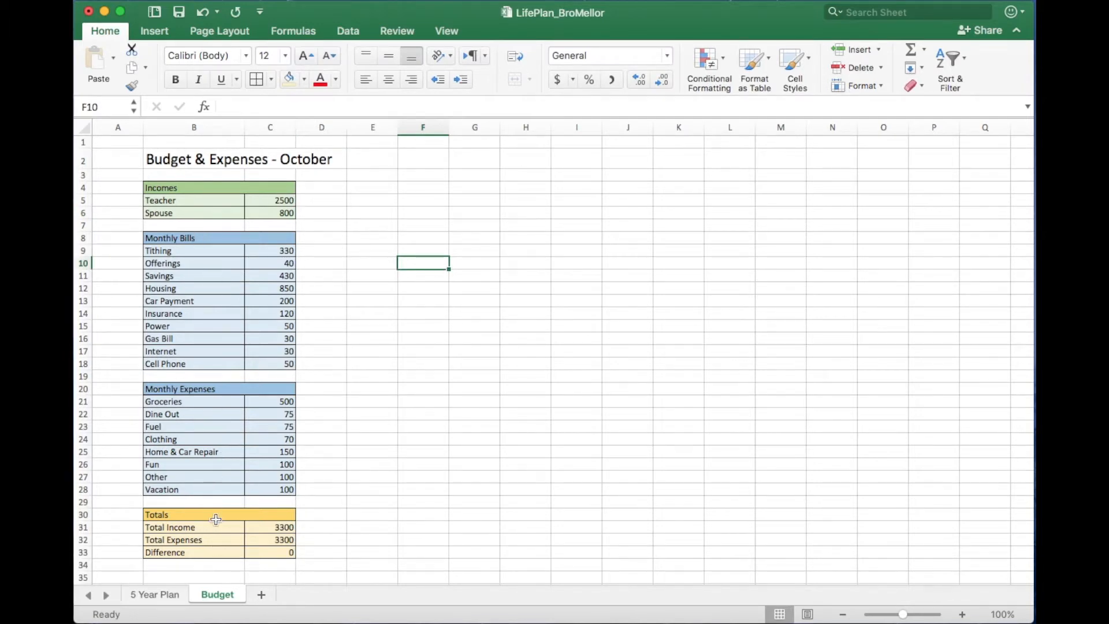
click(332, 221)
click(327, 175)
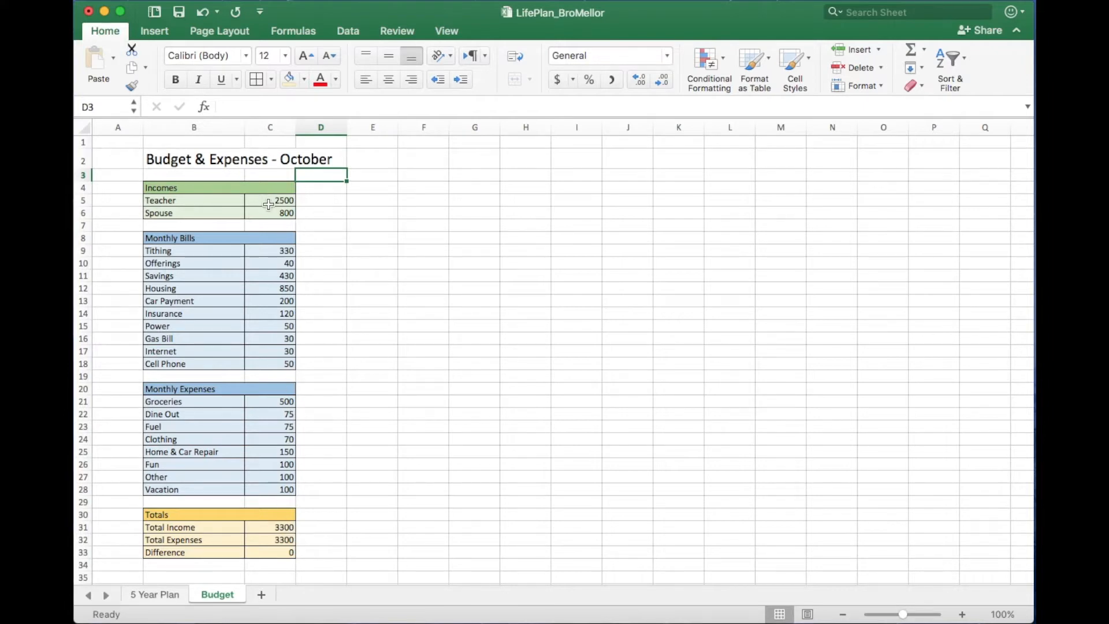
right_click(321, 174)
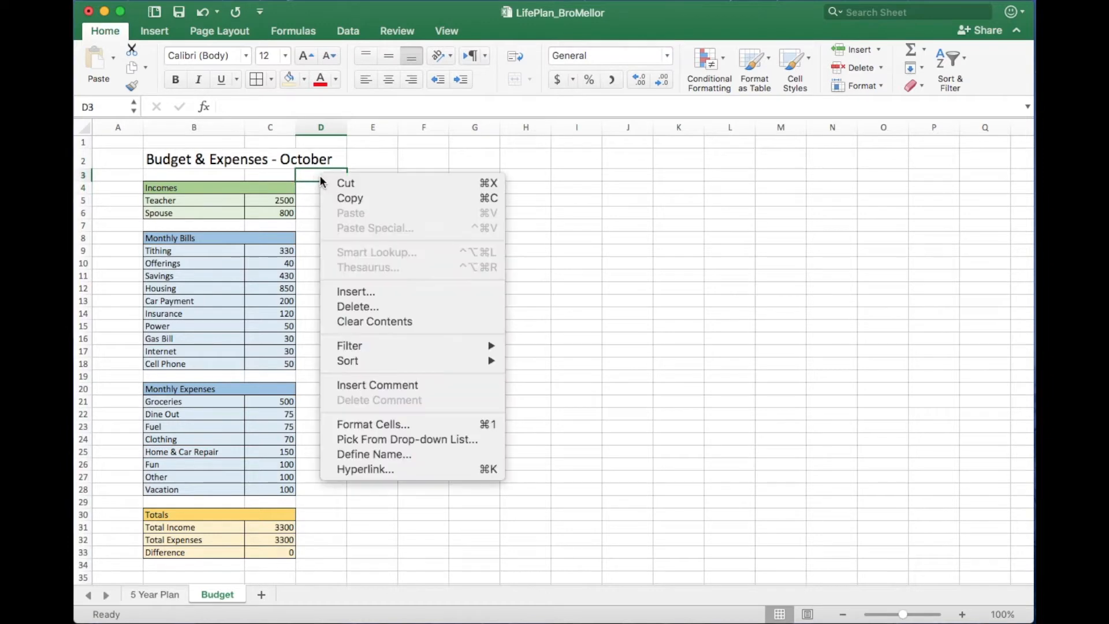
click(374, 290)
click(351, 292)
click(419, 341)
click(363, 286)
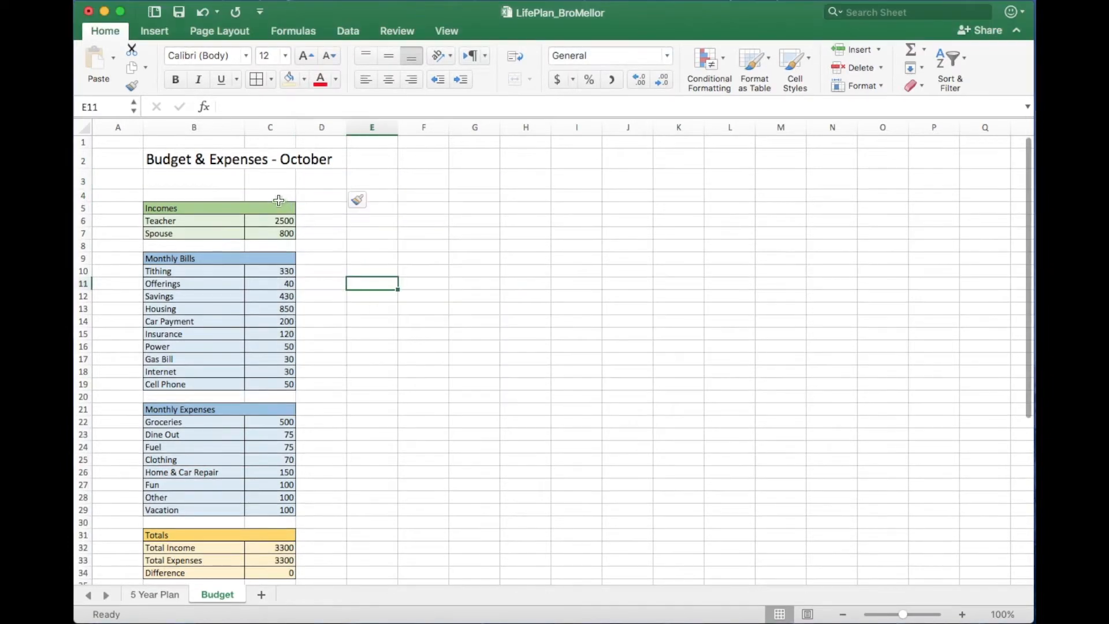
drag(88, 189, 88, 183)
- Enter the heading Budget in C4 above the amounts, centred and bold
click(271, 190)
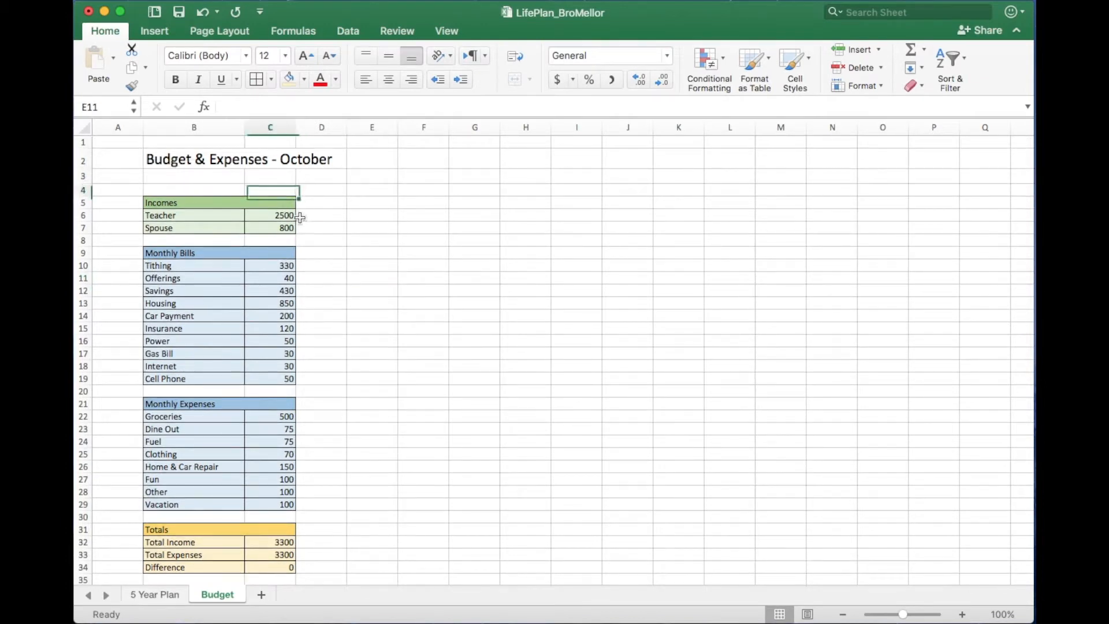
text(Budget)
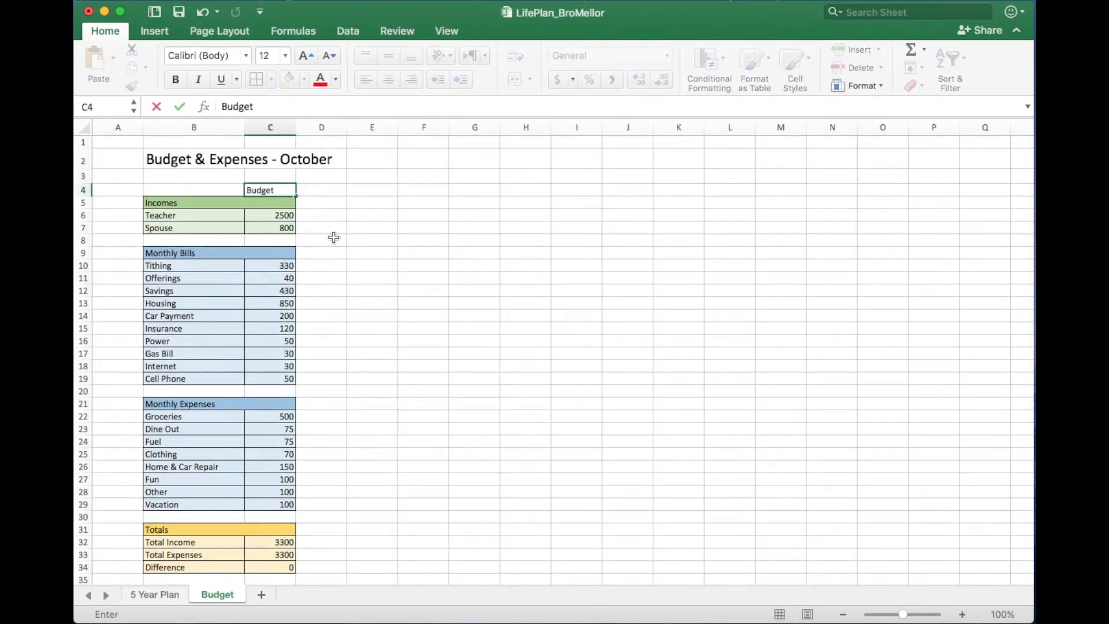
click(329, 237)
click(274, 192)
click(389, 79)
click(175, 80)
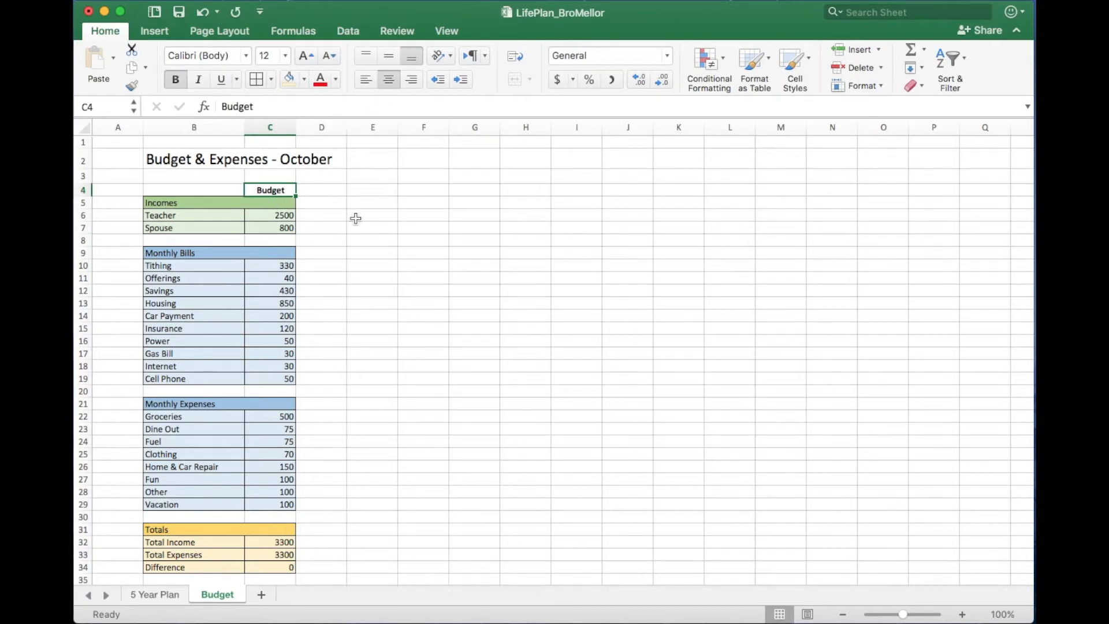
click(329, 228)
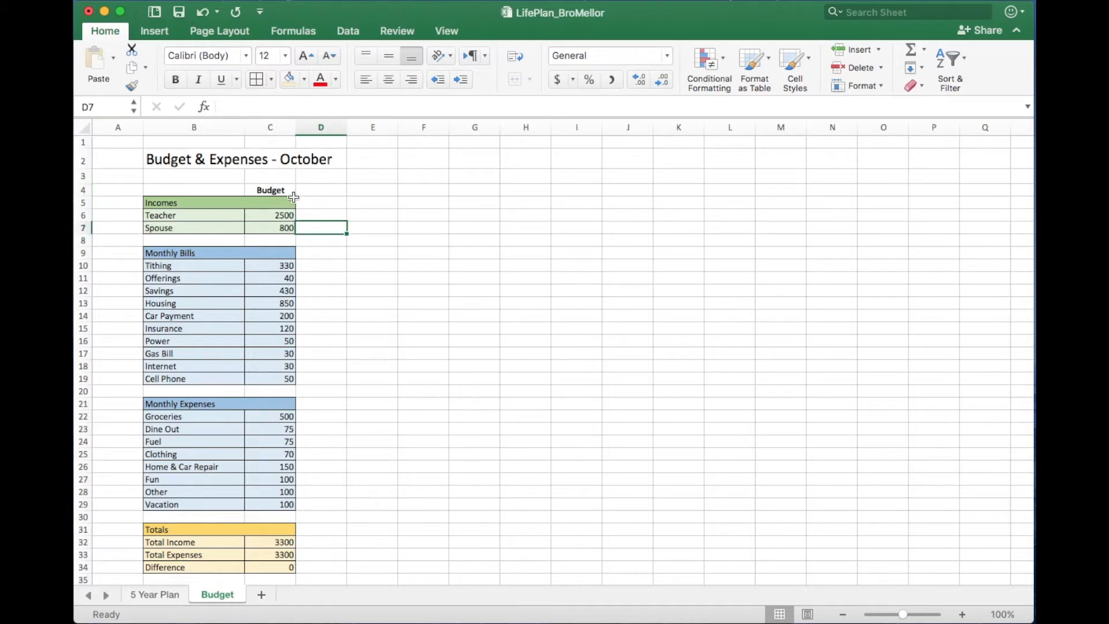
- Enter the heading Actual Expenses in D4, beside the Budget heading
click(329, 193)
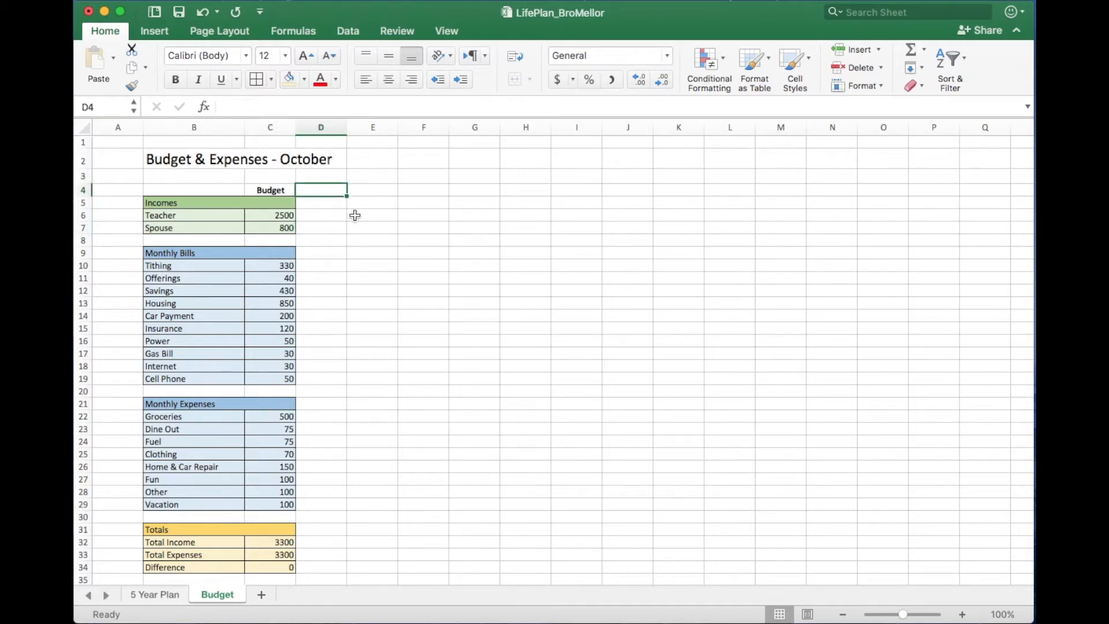
text(Actual Exp)
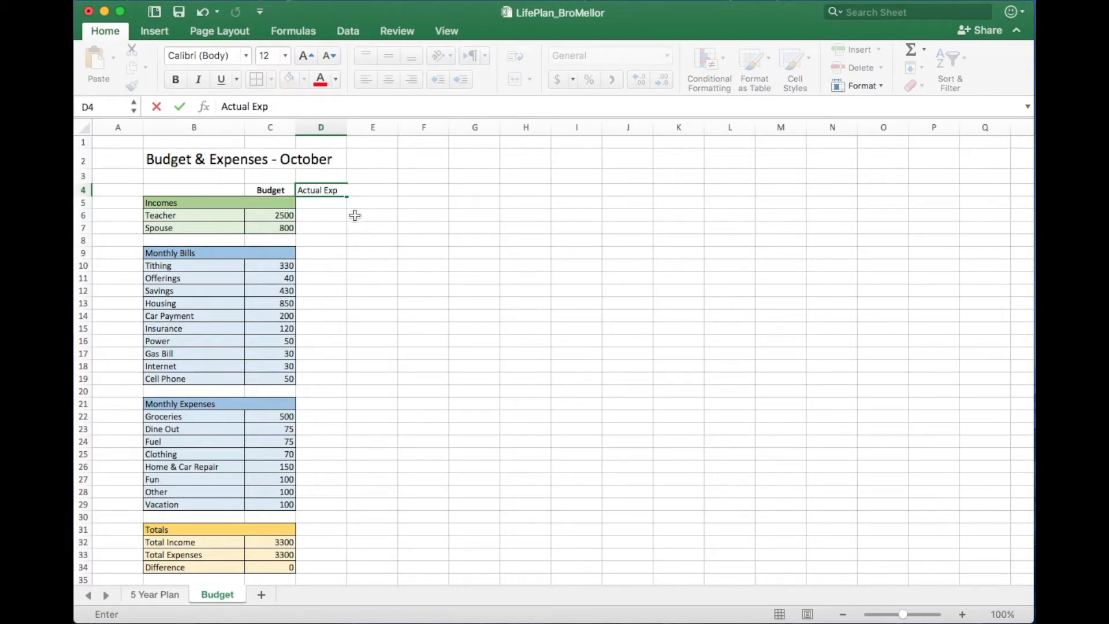
text(enses)
key(Return)
key(Down)
key(Down)
- Widen column D to fit the Actual Expenses heading and make column C slightly wider
drag(343, 126, 365, 126)
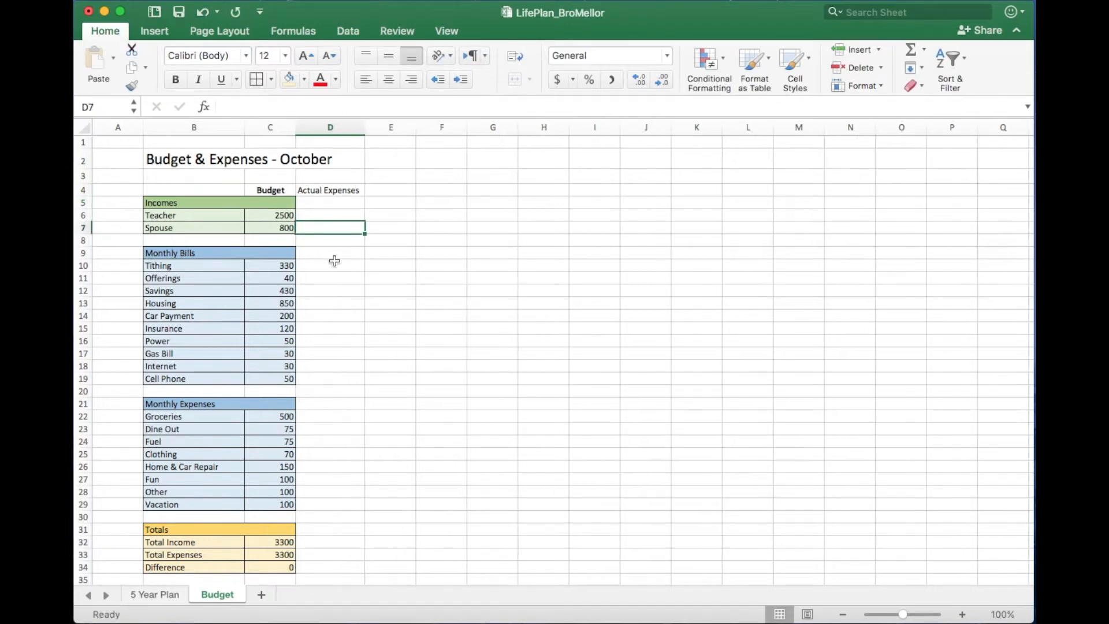
drag(296, 128, 316, 128)
click(346, 302)
drag(315, 128, 305, 127)
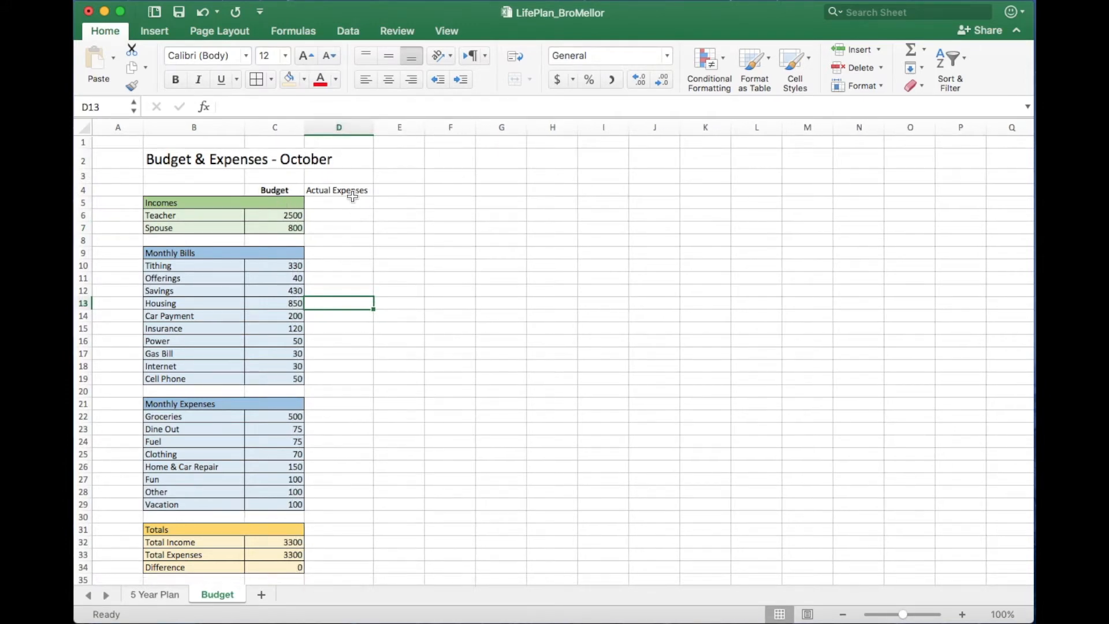
drag(305, 128, 311, 128)
click(354, 227)
- Centre the Actual Expenses heading in D4 and make it bold
click(343, 194)
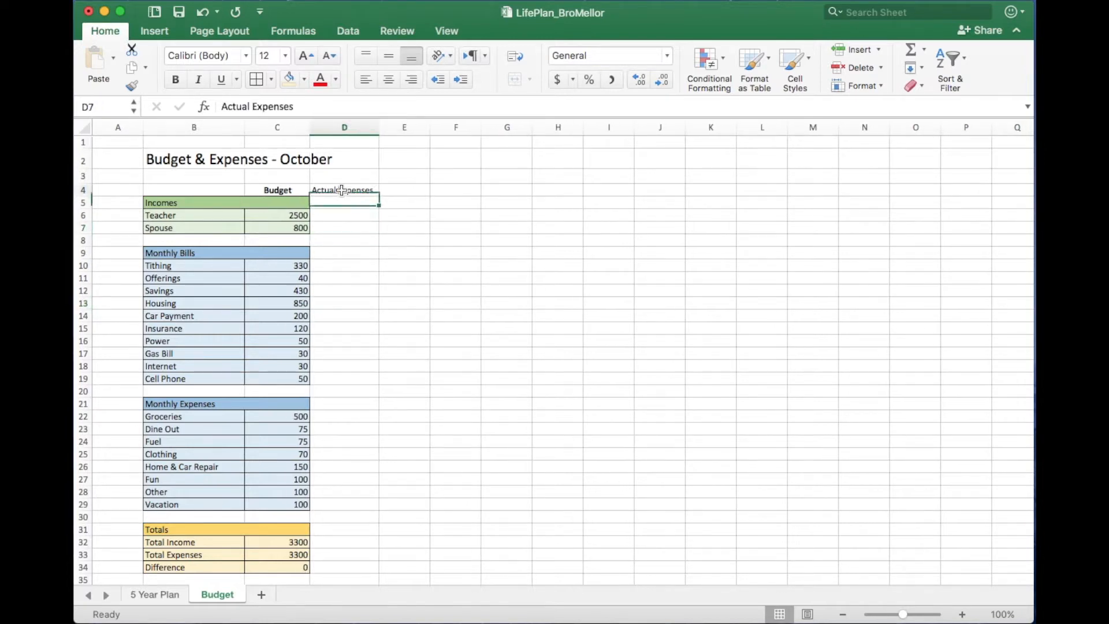
click(389, 79)
click(175, 80)
click(364, 253)
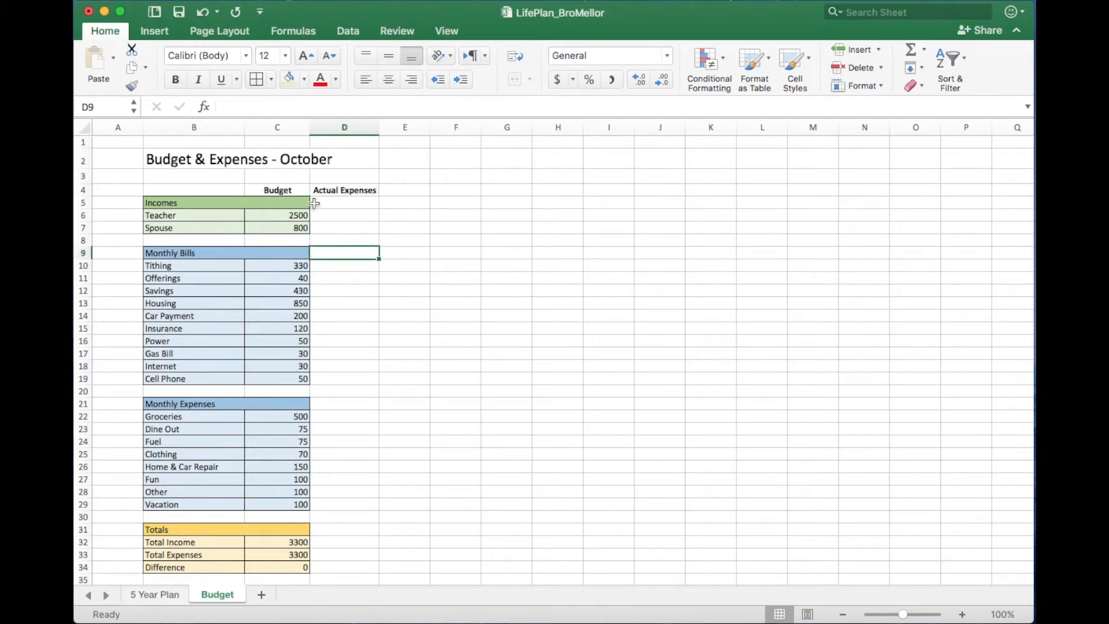
- Fill the Budget and Actual Expenses heading cells C4:D4 with the lightest orange theme colour
scroll(312, 199, right, 1)
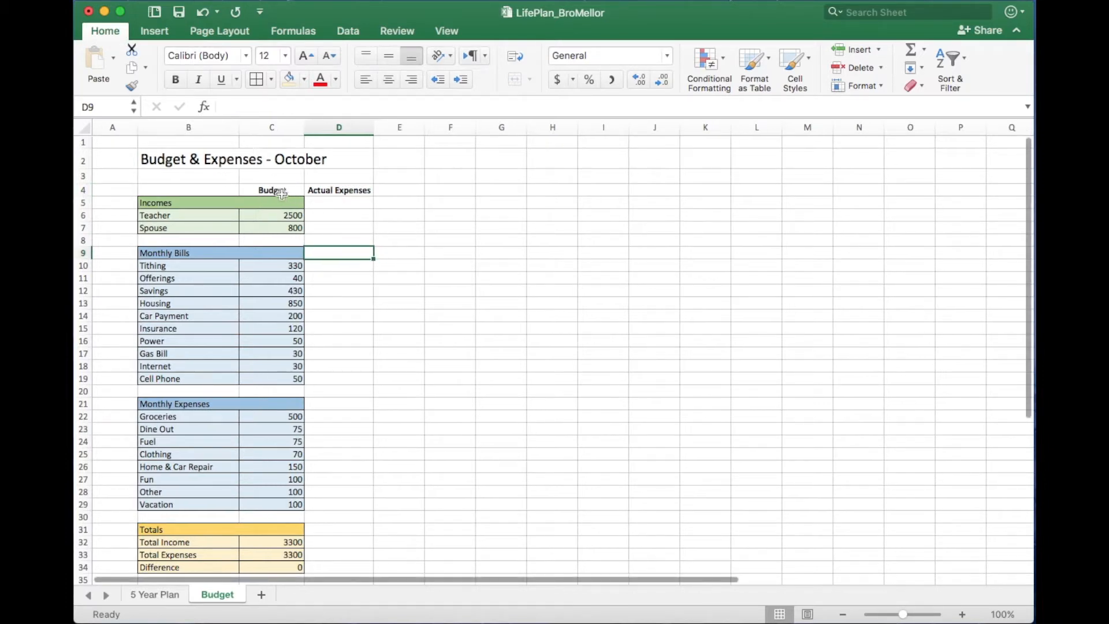
drag(278, 190, 341, 191)
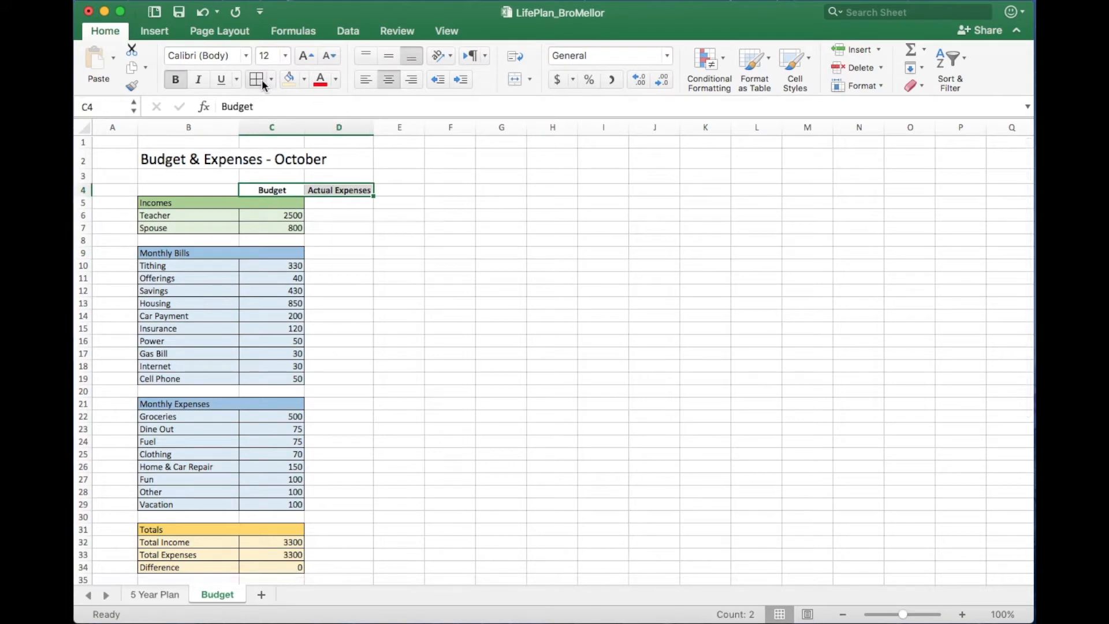
click(304, 80)
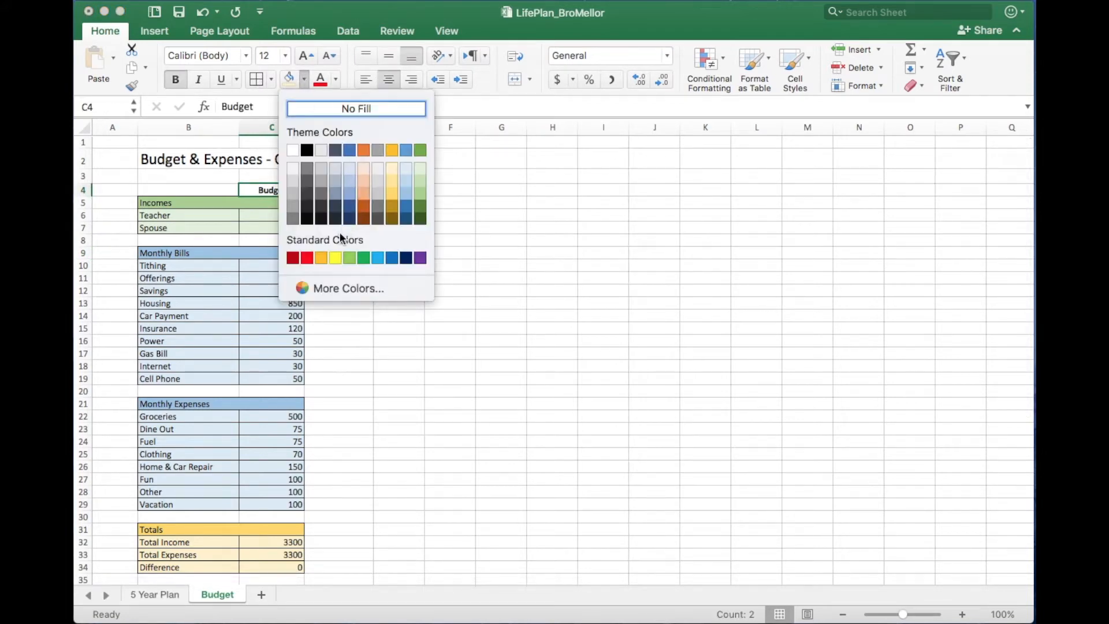
click(363, 168)
click(359, 241)
- Refill the Budget and Actual Expenses heading cells C4:D4 with a slightly darker shade of the orange theme colour
drag(272, 190, 347, 191)
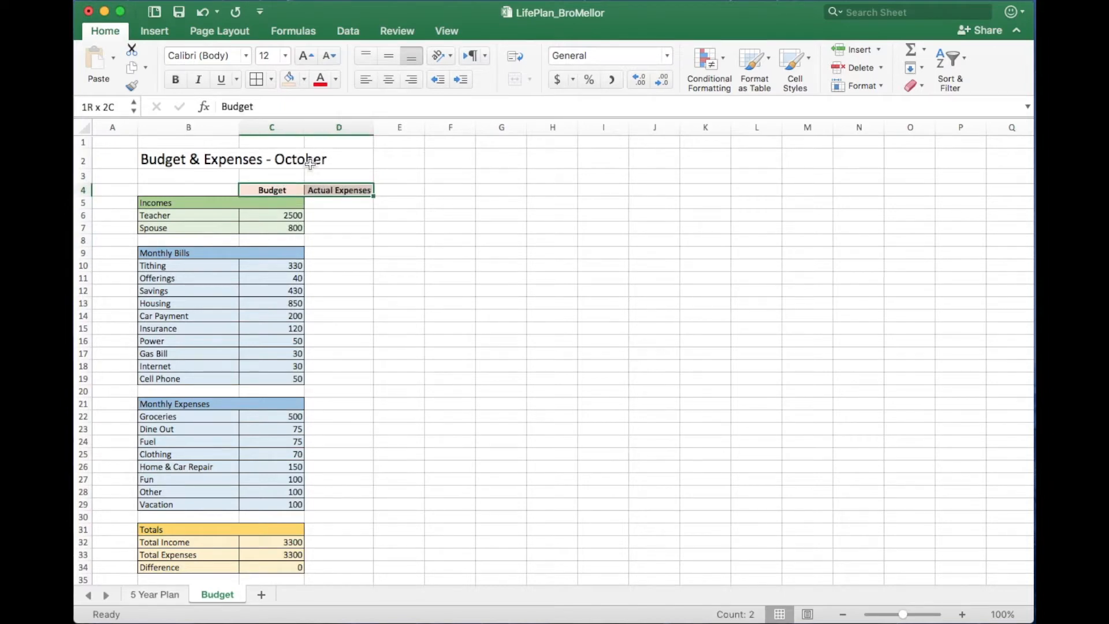
click(303, 84)
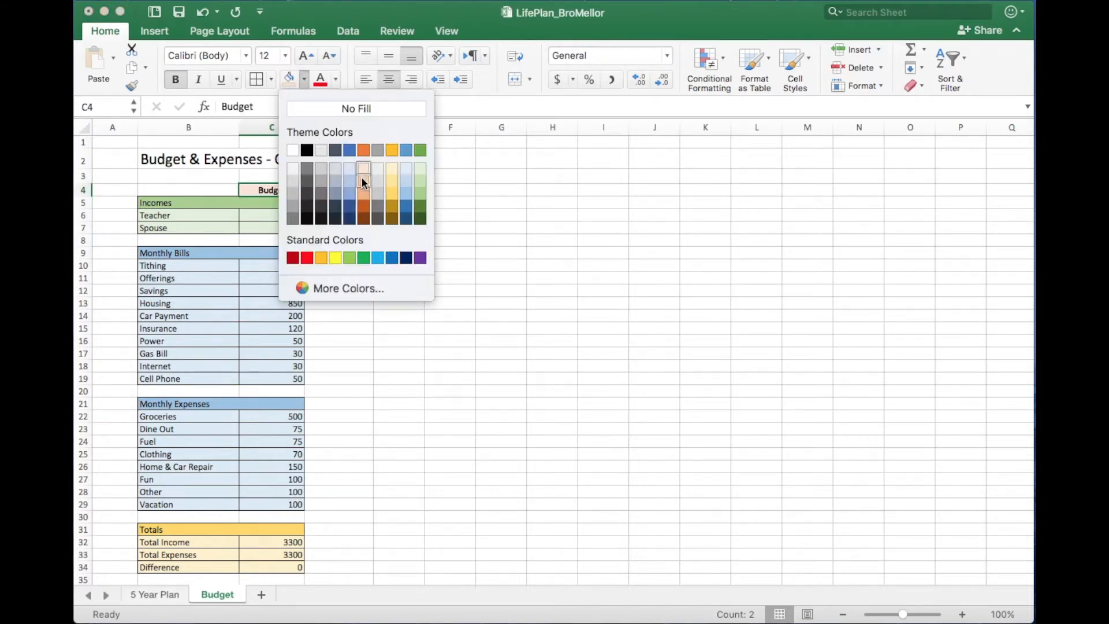
click(364, 183)
click(384, 252)
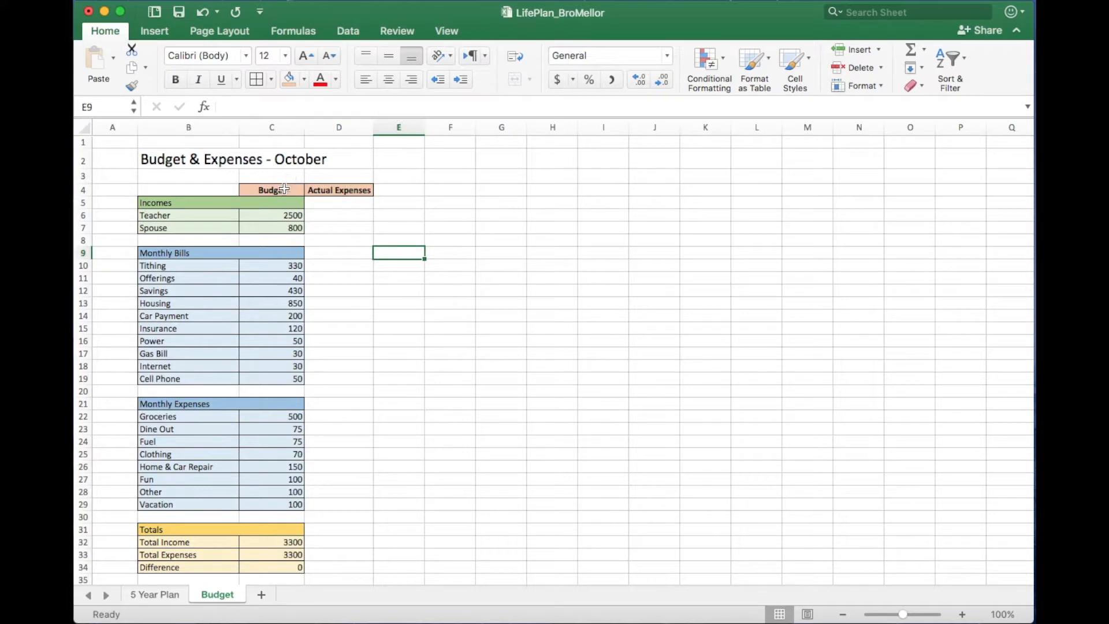
drag(284, 189, 346, 190)
click(303, 84)
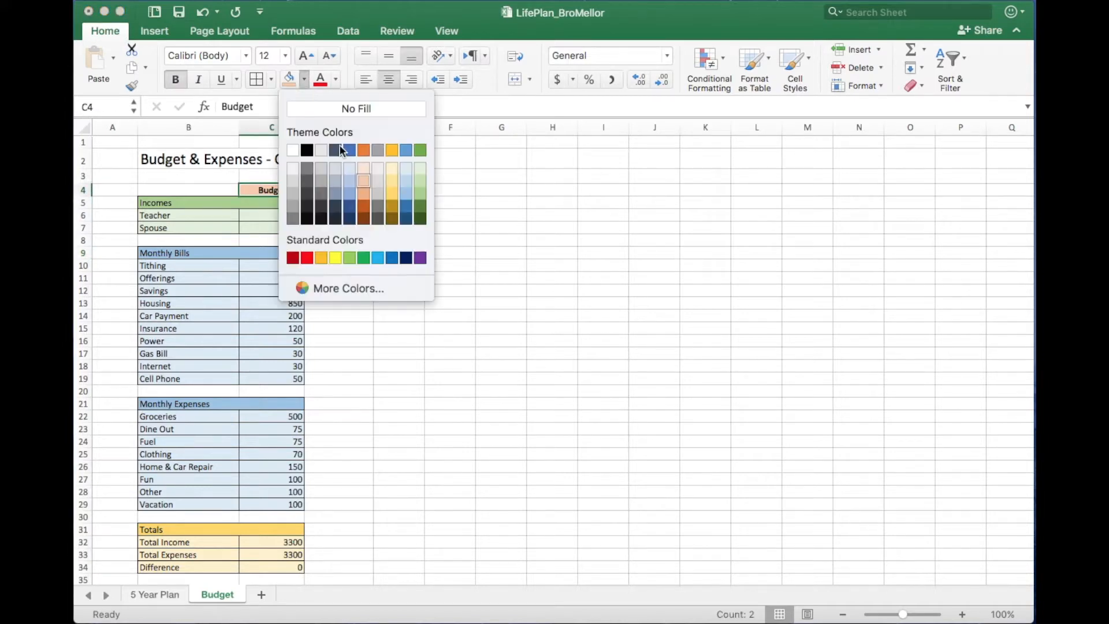
click(358, 190)
click(377, 239)
- Extend the merged Incomes and Monthly Bills headings across columns B to D and left-align them
scroll(339, 268, down, 1)
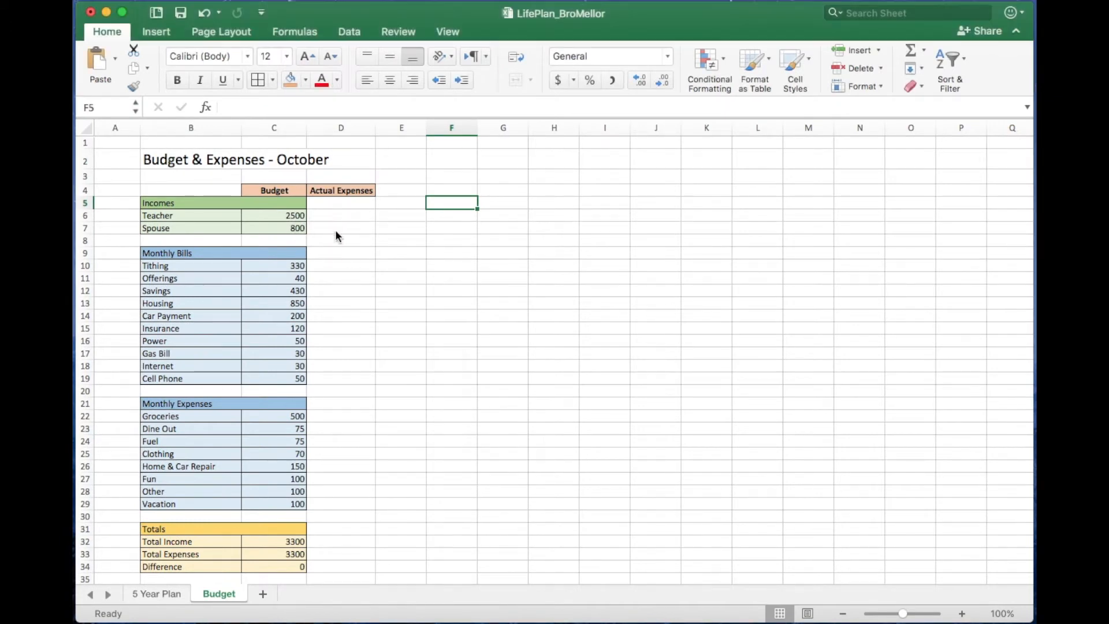
drag(291, 203, 316, 202)
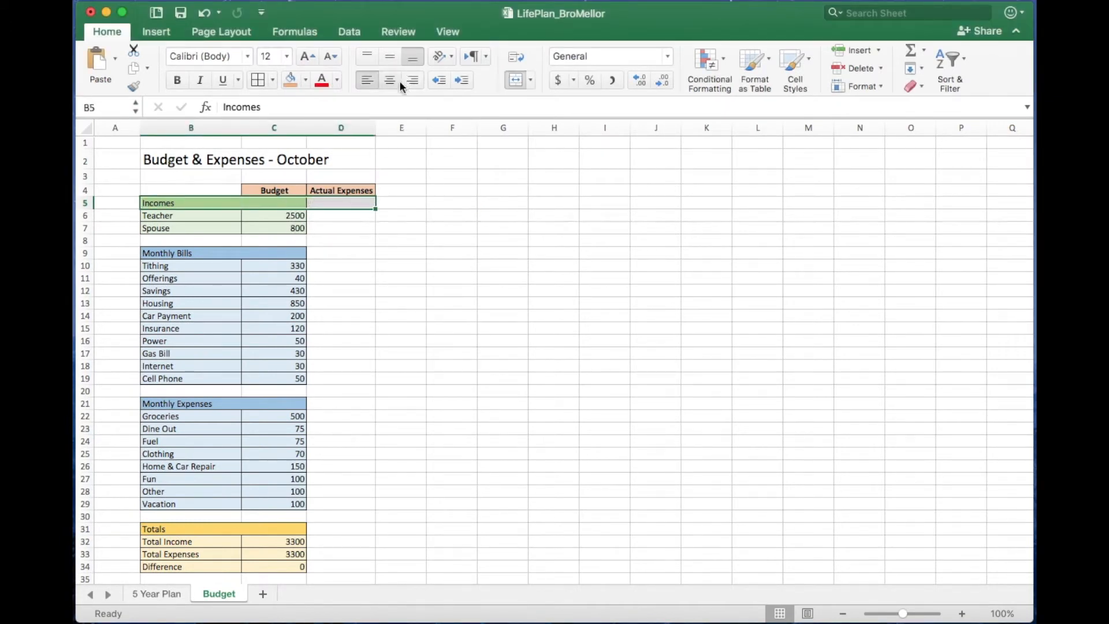
click(518, 81)
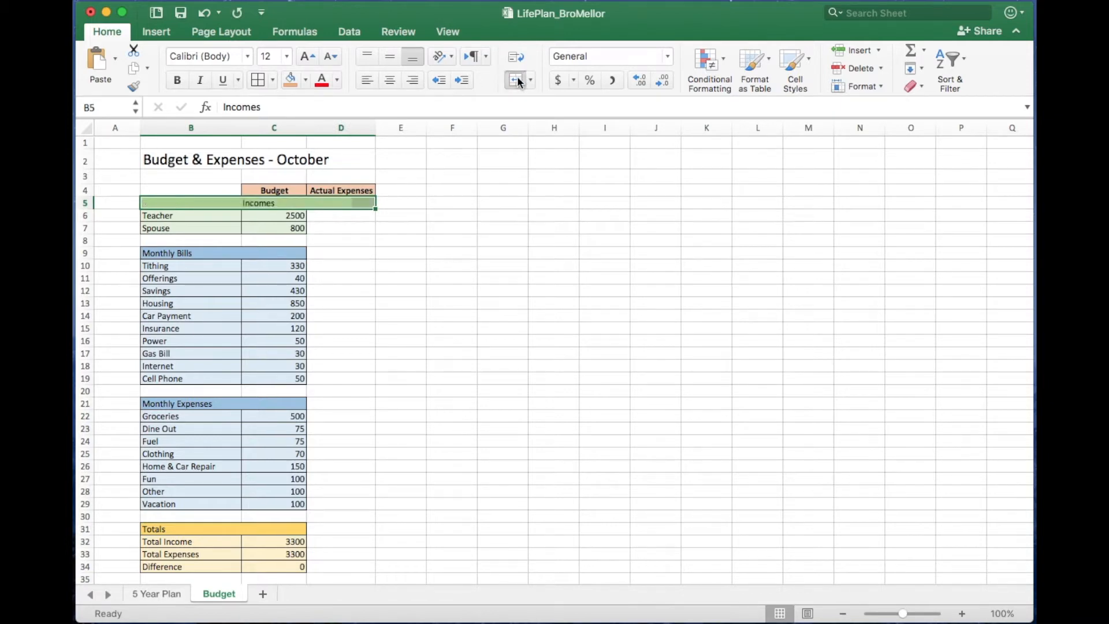
click(368, 78)
click(340, 263)
drag(173, 253, 346, 253)
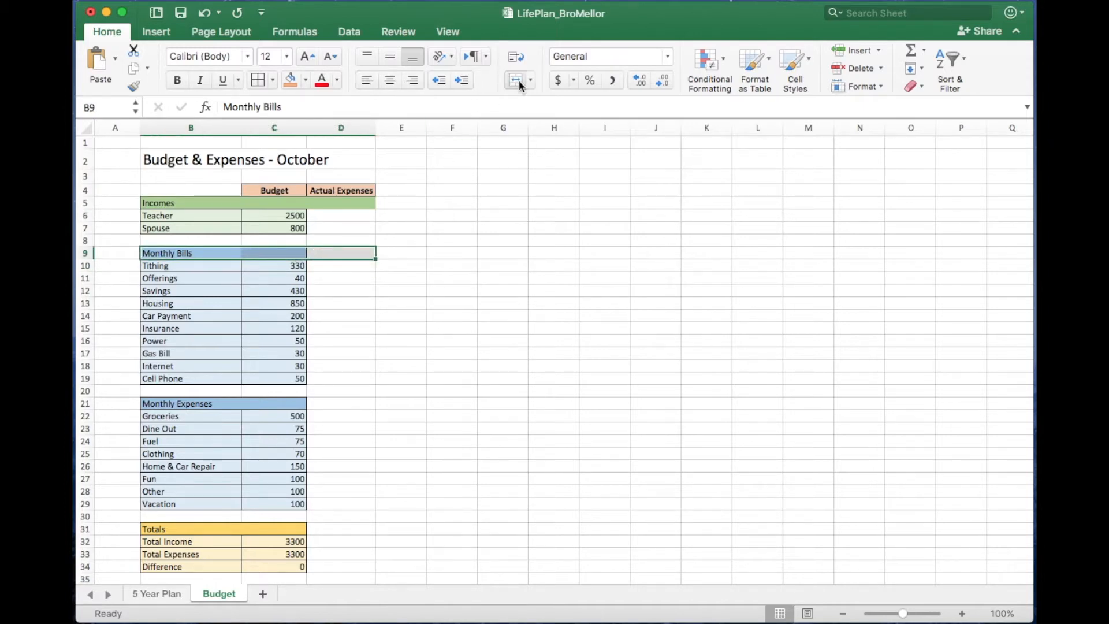
click(519, 81)
click(366, 81)
- Extend the merged Monthly Expenses and Totals headings across columns B to D and left-align them
scroll(383, 304, down, 2)
drag(173, 366, 346, 366)
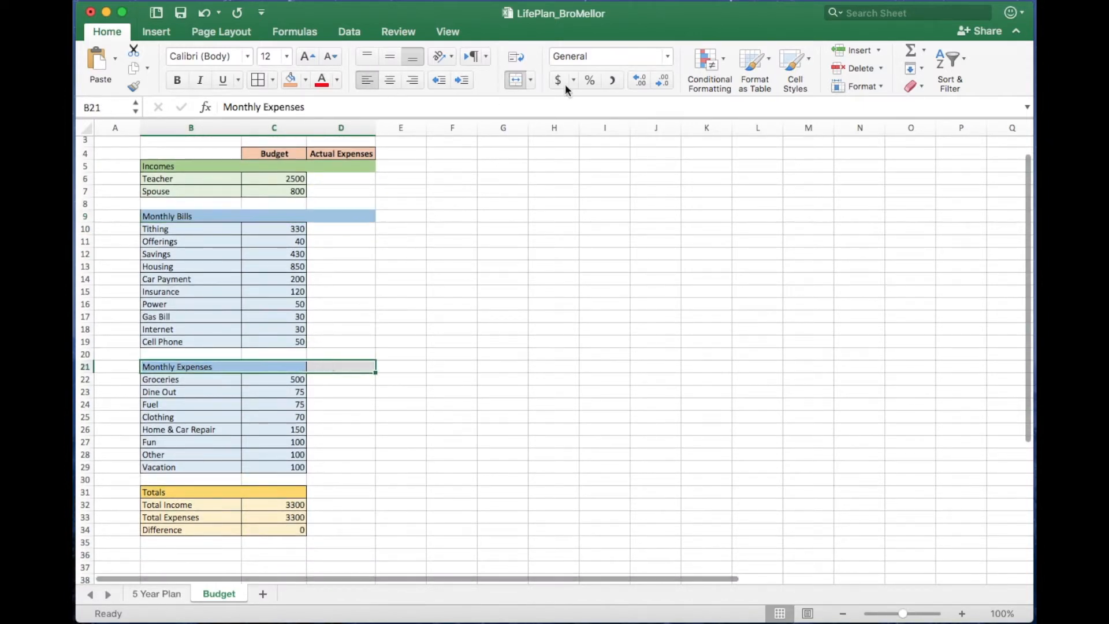
click(519, 81)
click(366, 81)
drag(173, 492, 346, 492)
click(517, 81)
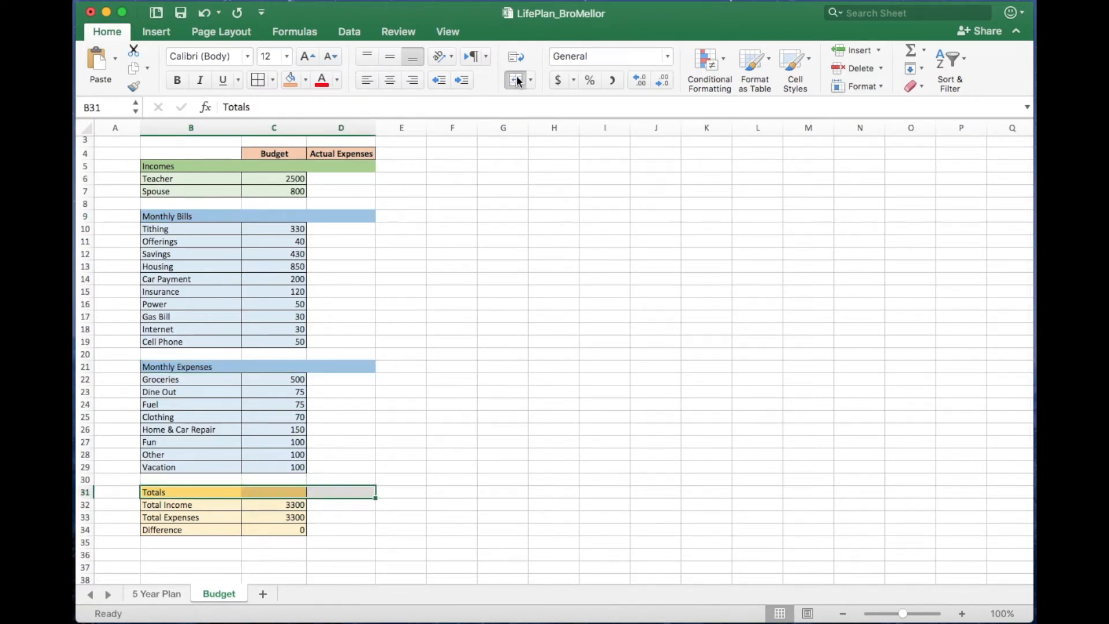
click(371, 83)
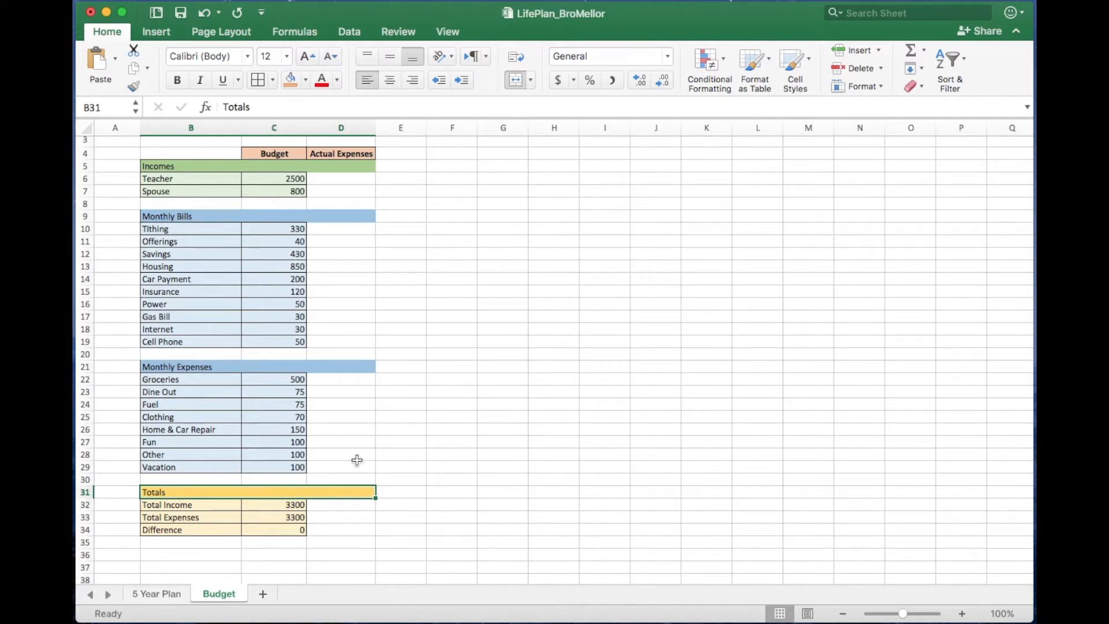
click(386, 428)
- Add borders and the lightest green theme fill to the Actual Expenses cells D6:D7 for the incomes
scroll(339, 337, up, 2)
click(293, 197)
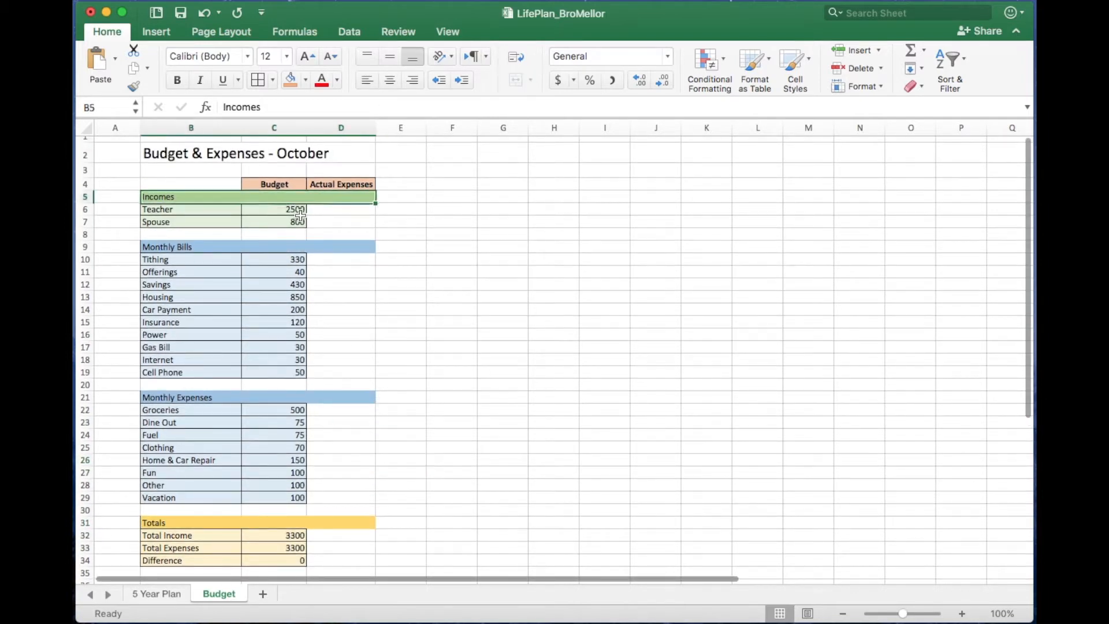
drag(329, 211, 333, 222)
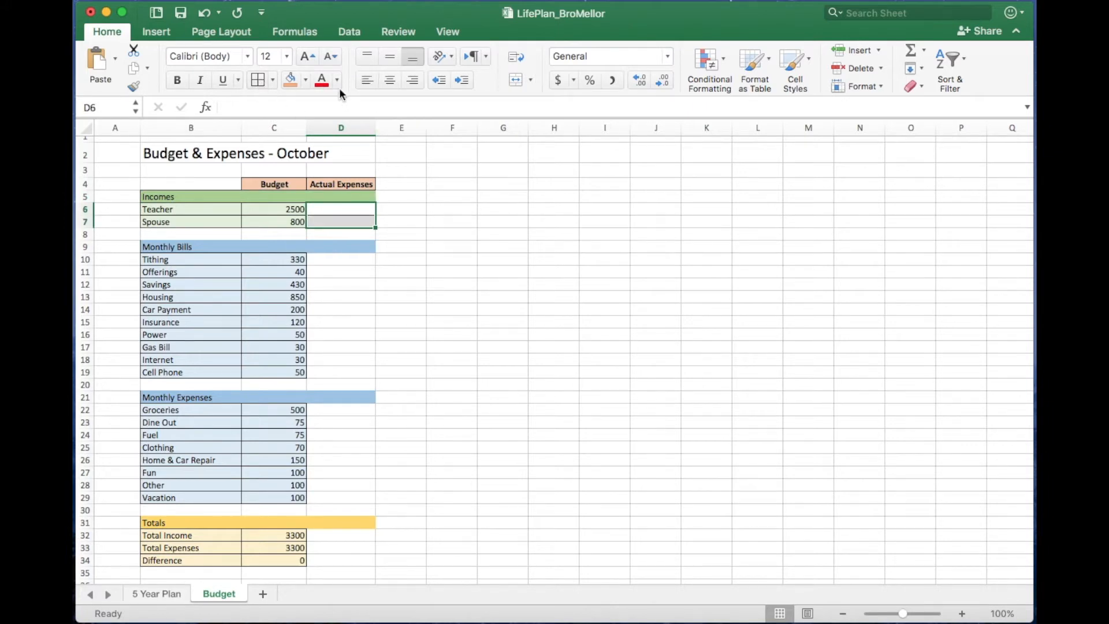
click(305, 81)
click(420, 169)
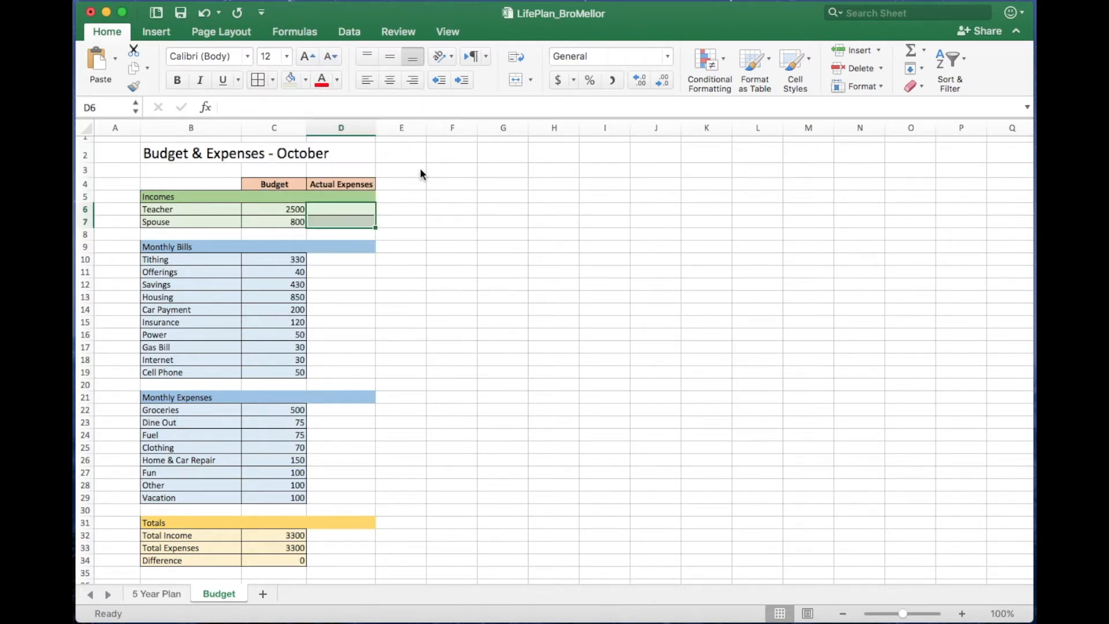
click(394, 211)
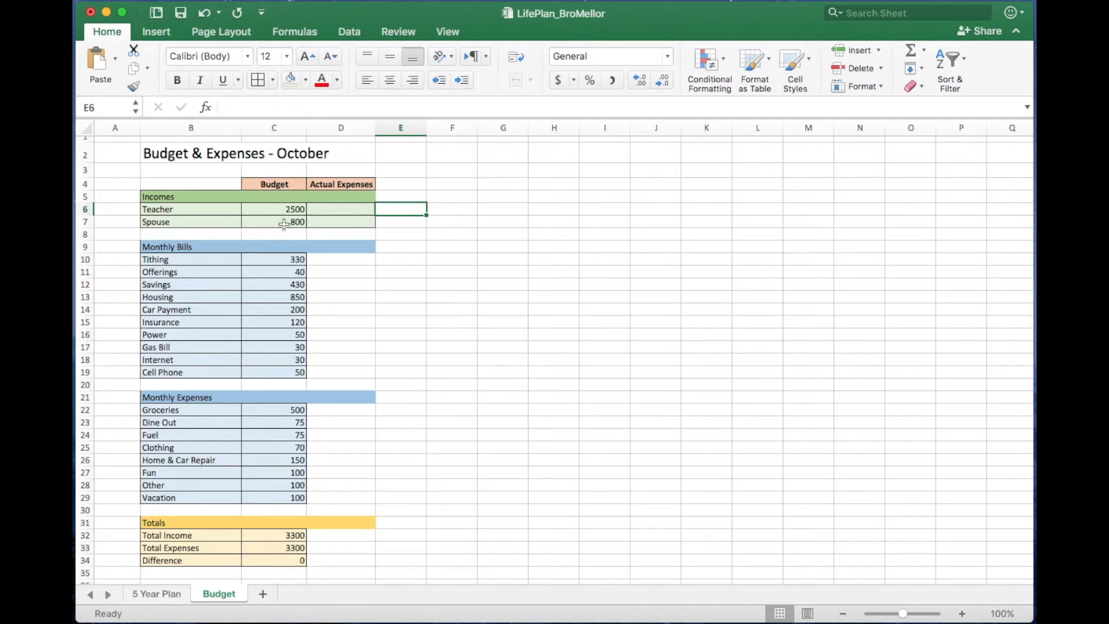
- Add borders to the Monthly Bills cells D10:D19 and fill them with the lightest blue shade that matches columns B and C
drag(344, 260, 358, 371)
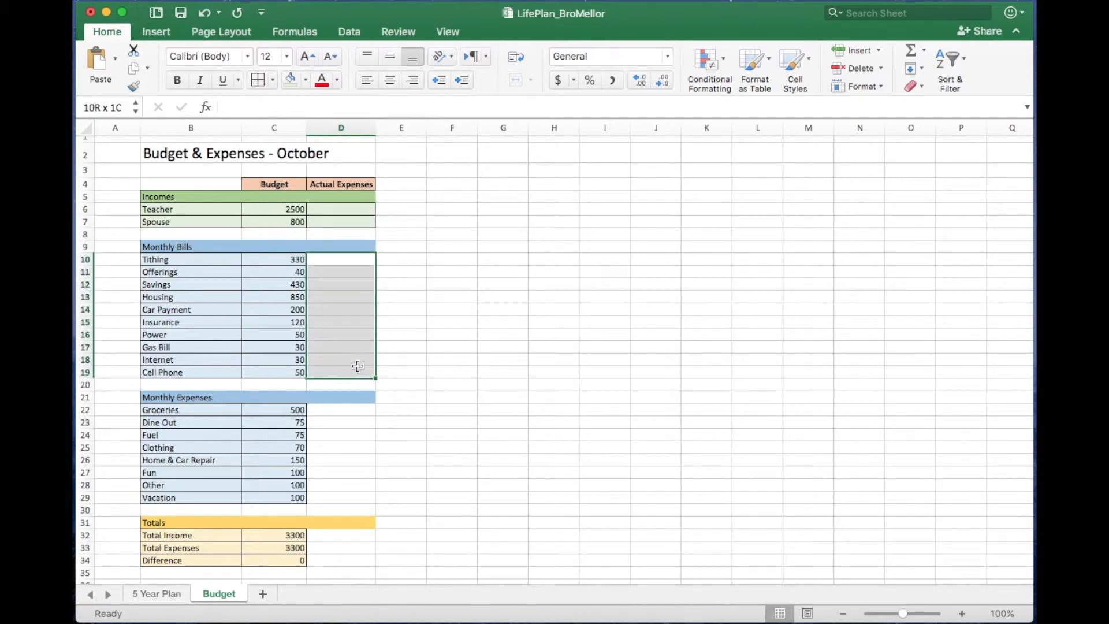
click(306, 81)
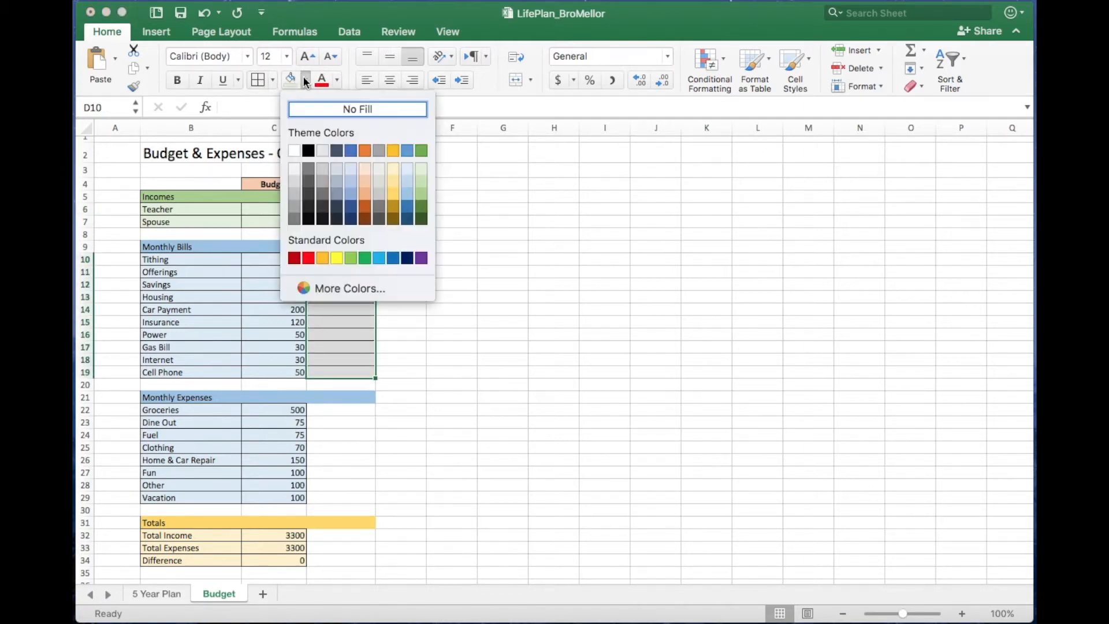
click(351, 170)
click(435, 231)
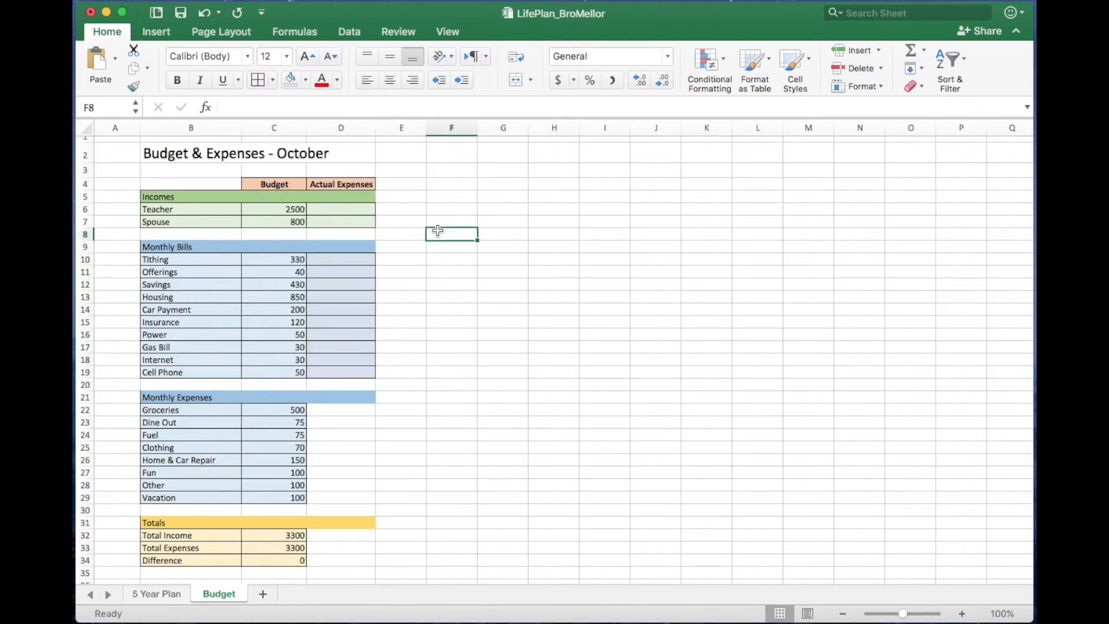
drag(339, 255, 360, 372)
click(306, 81)
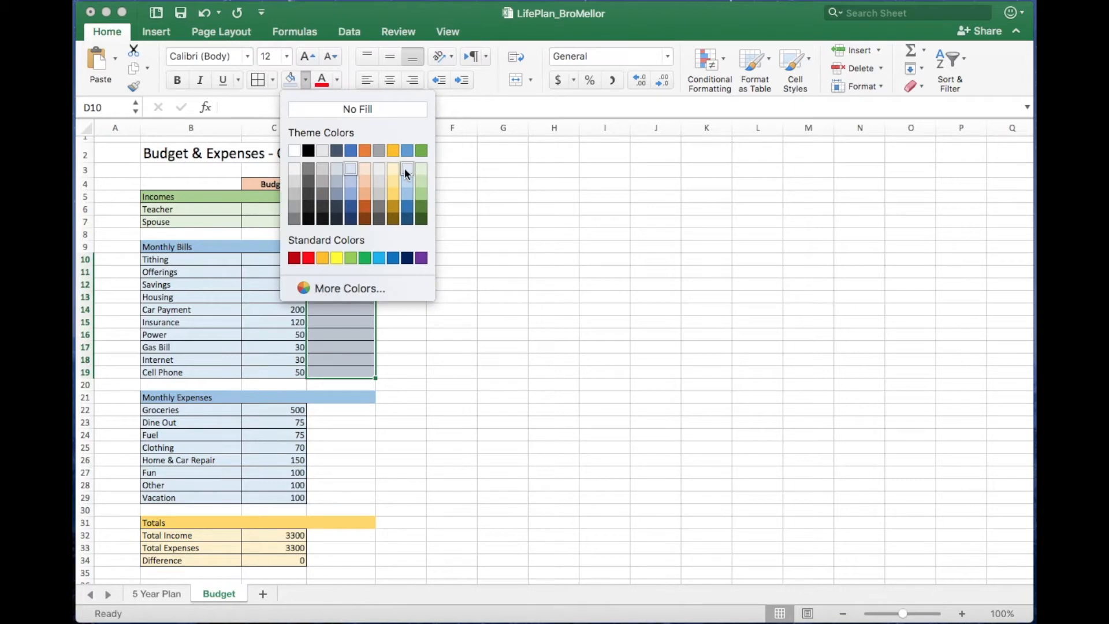
click(407, 172)
- Apply borders and the same lightest blue fill to the Monthly Expenses cells D22:D29
scroll(389, 240, down, 3)
drag(396, 346, 346, 448)
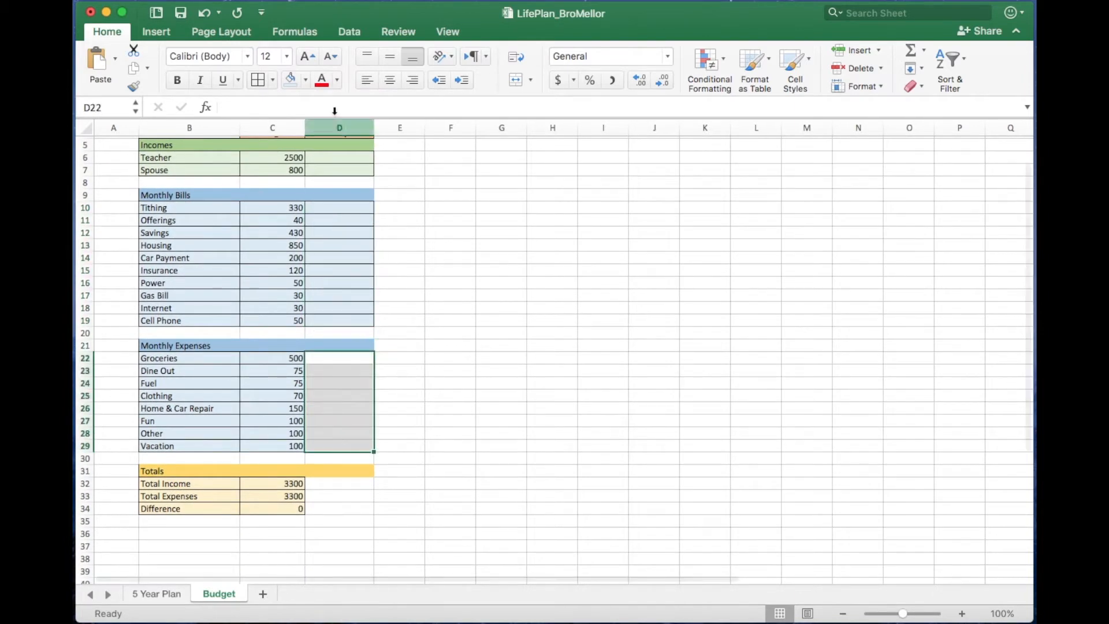
click(293, 88)
- Add borders and the lightest gold theme fill to the Totals cells D32:D34
drag(333, 483, 338, 509)
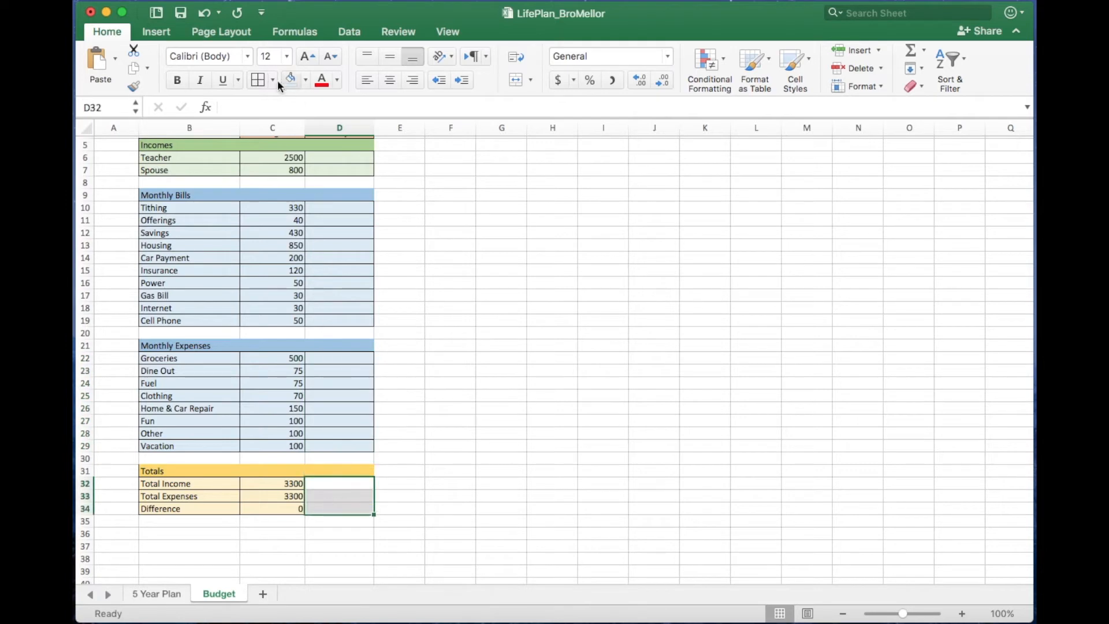
click(306, 81)
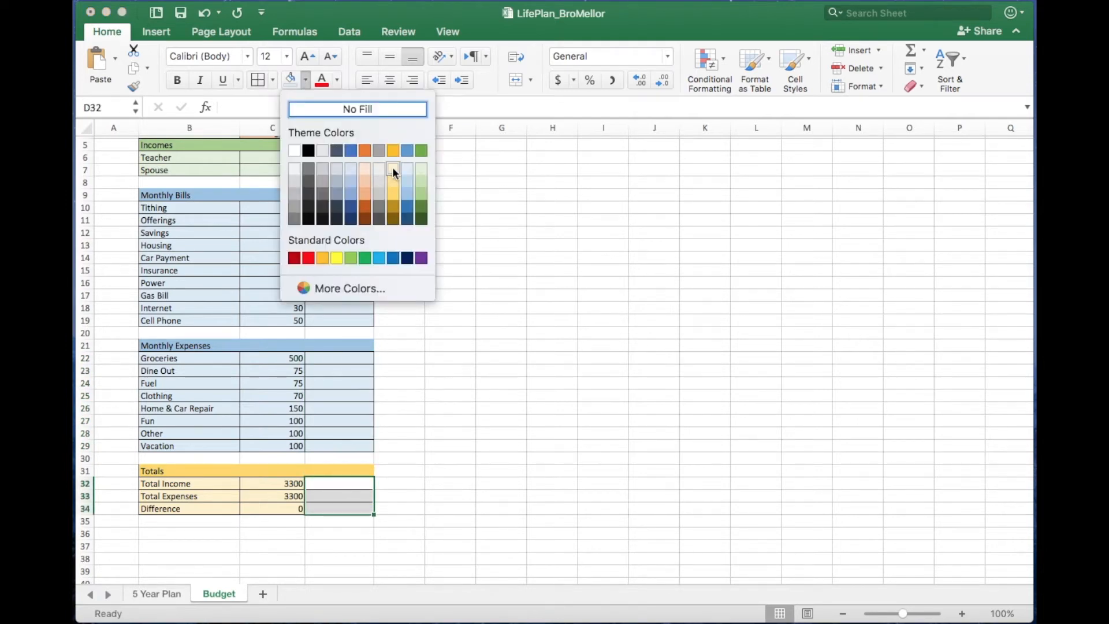
click(393, 173)
click(428, 286)
- Add borders to the merged Monthly Bills, Monthly Expenses and Totals heading rows
scroll(385, 369, up, 3)
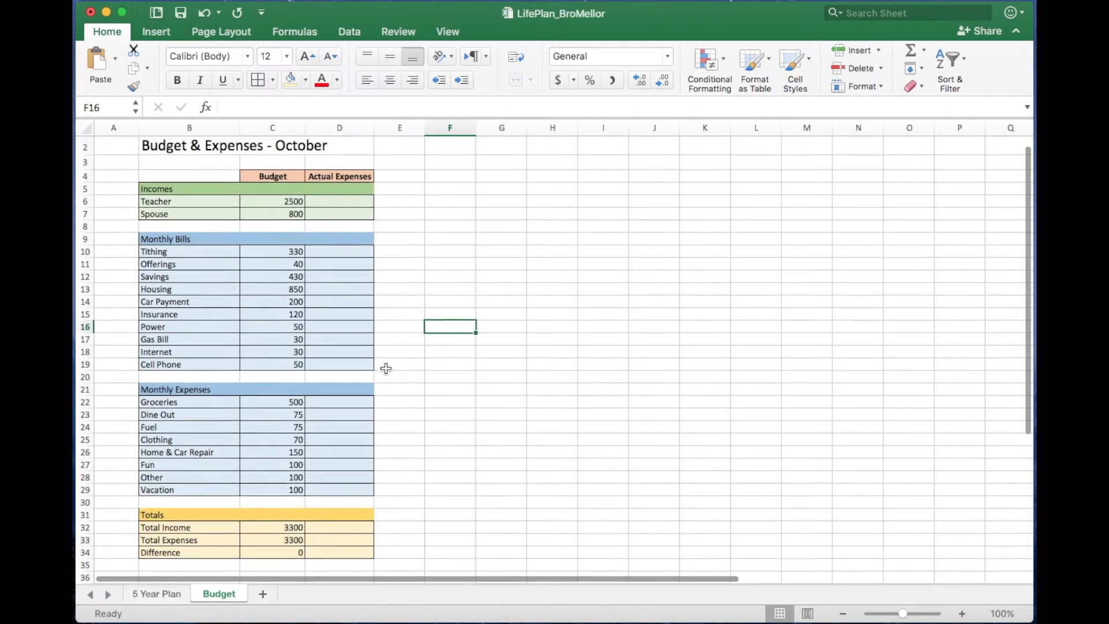
click(269, 240)
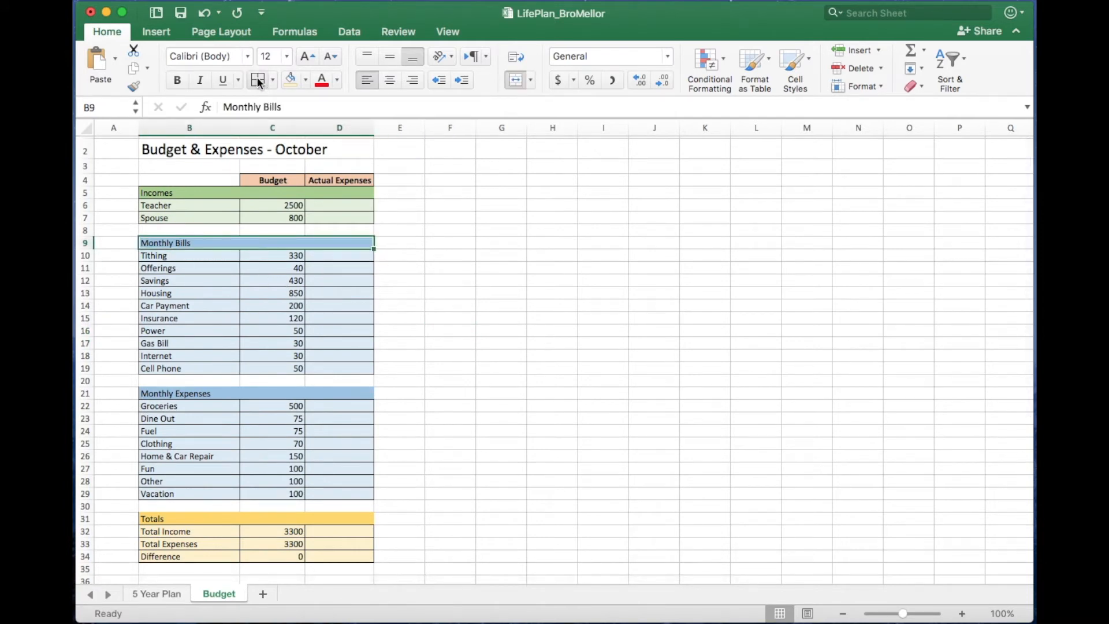
click(270, 394)
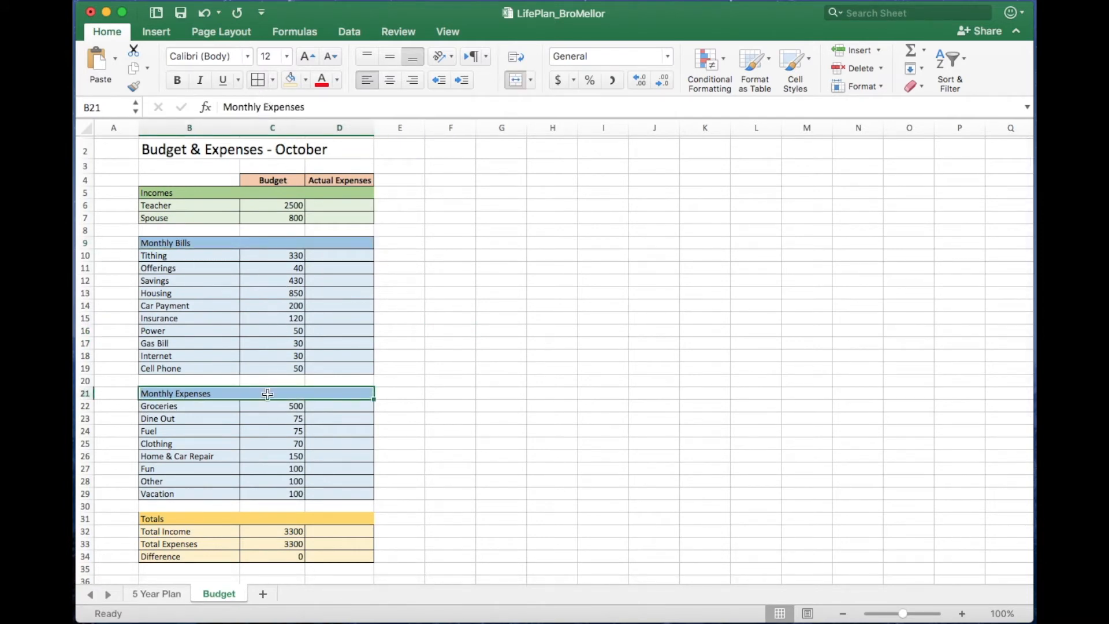
click(266, 519)
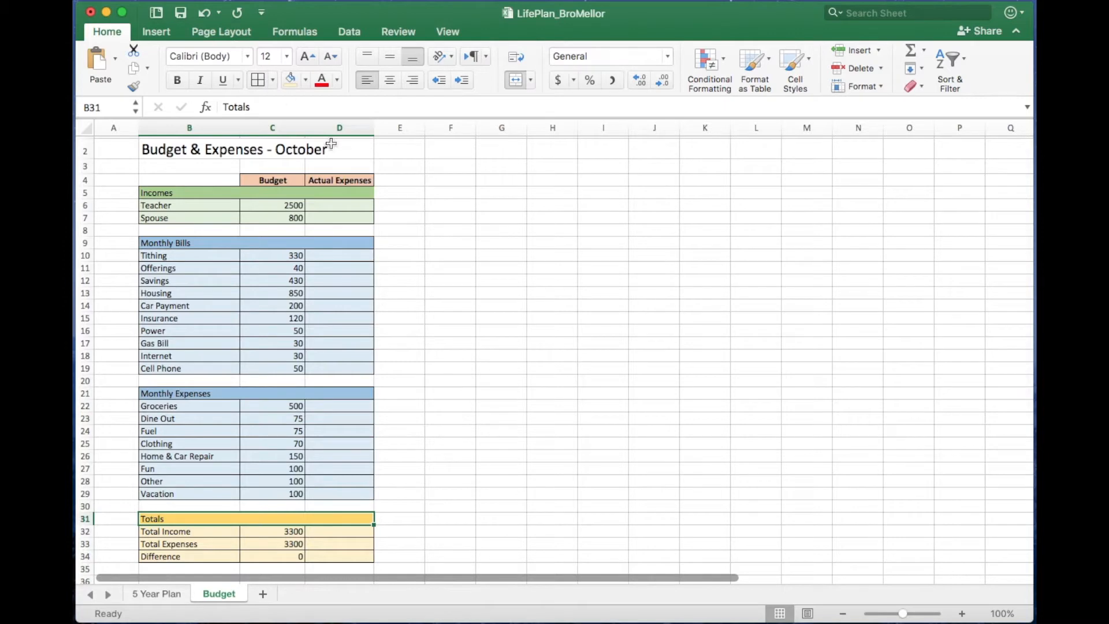
click(439, 355)
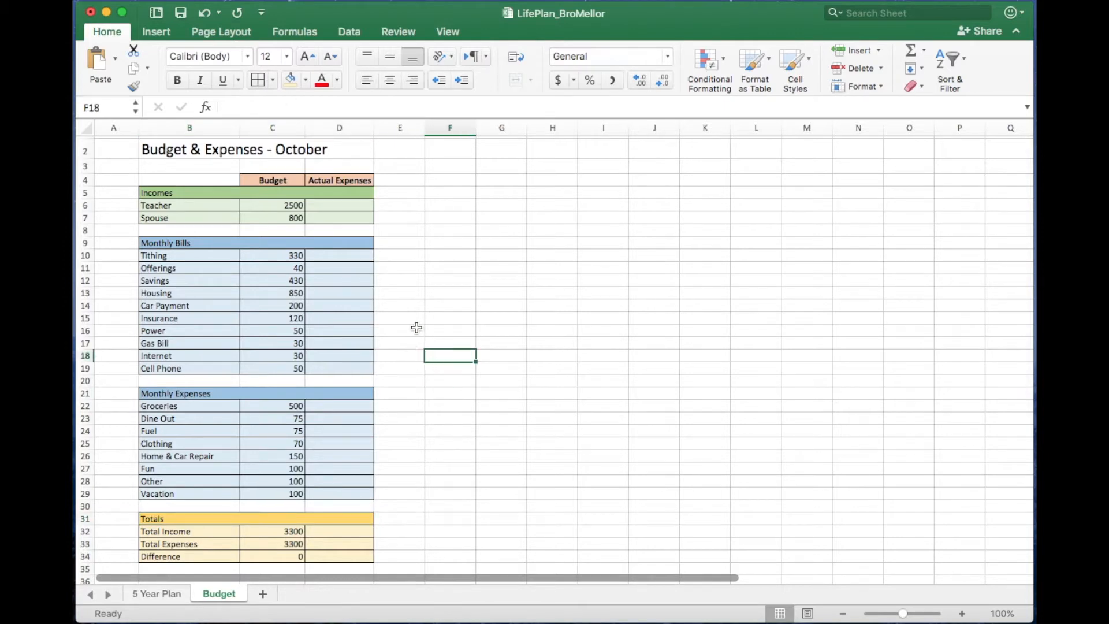
- Apply the Accounting number format with dollar signs to the budget table from row 6 through the Difference row, B6:D34
drag(287, 206, 287, 547)
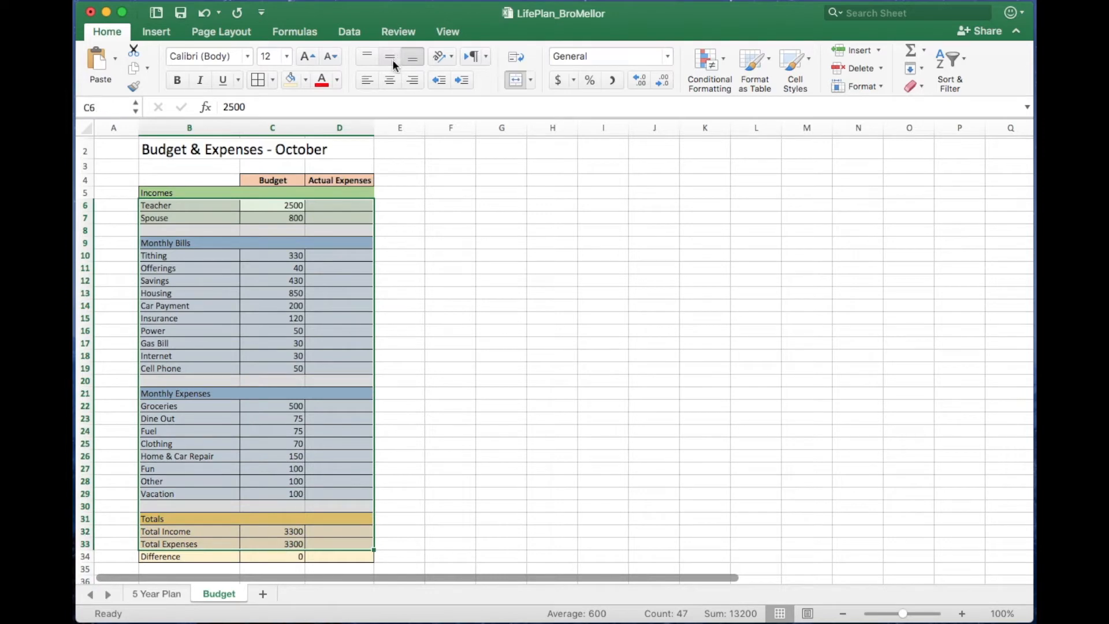
click(560, 81)
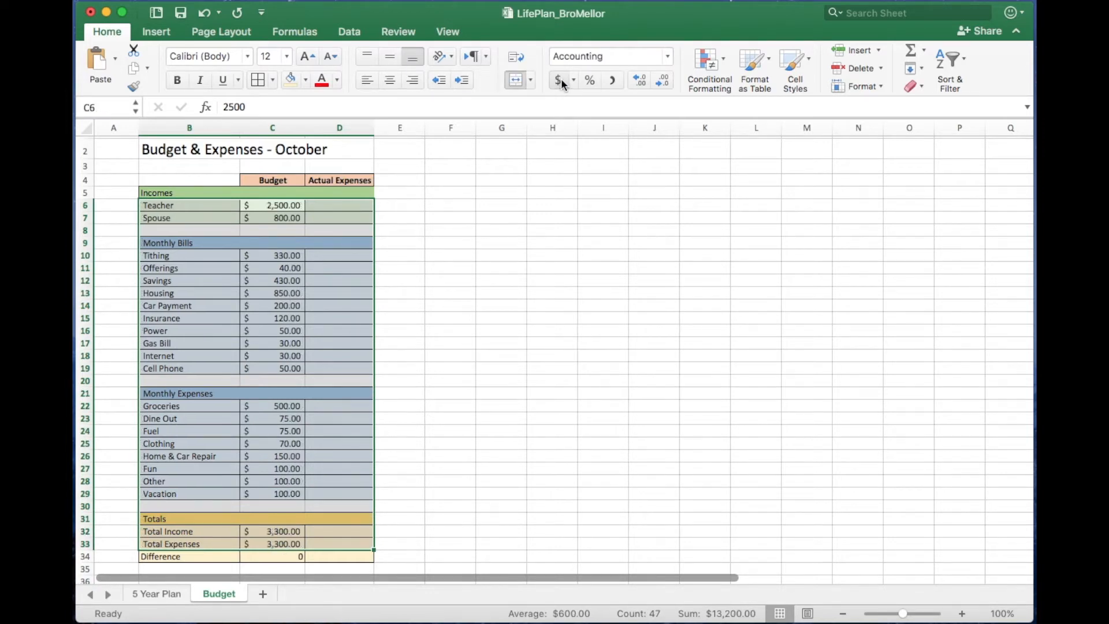
drag(293, 557, 283, 209)
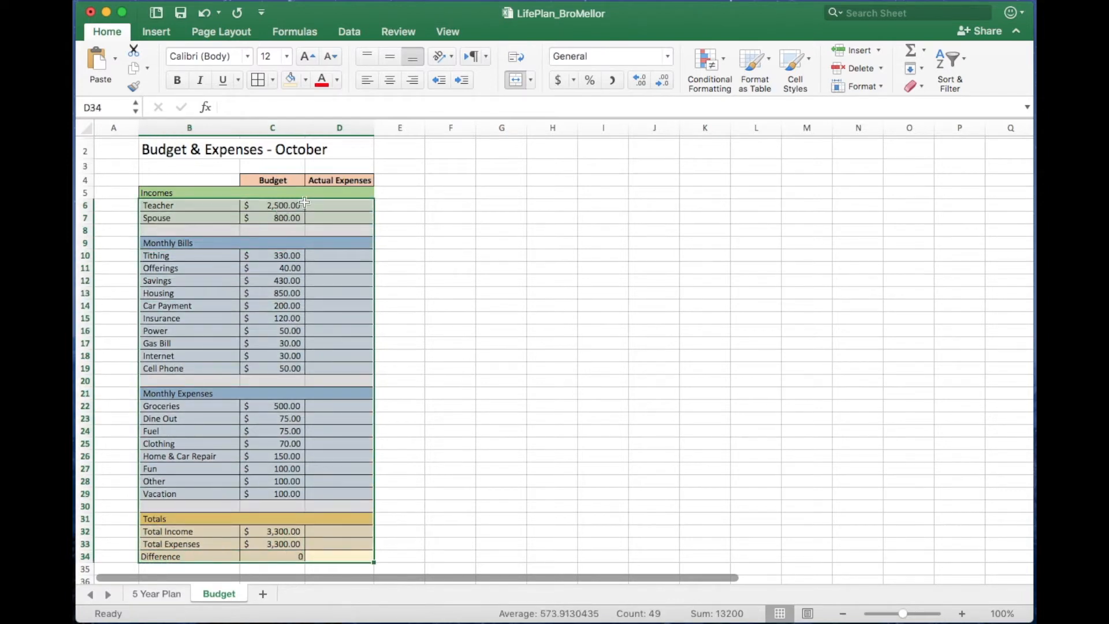
click(558, 84)
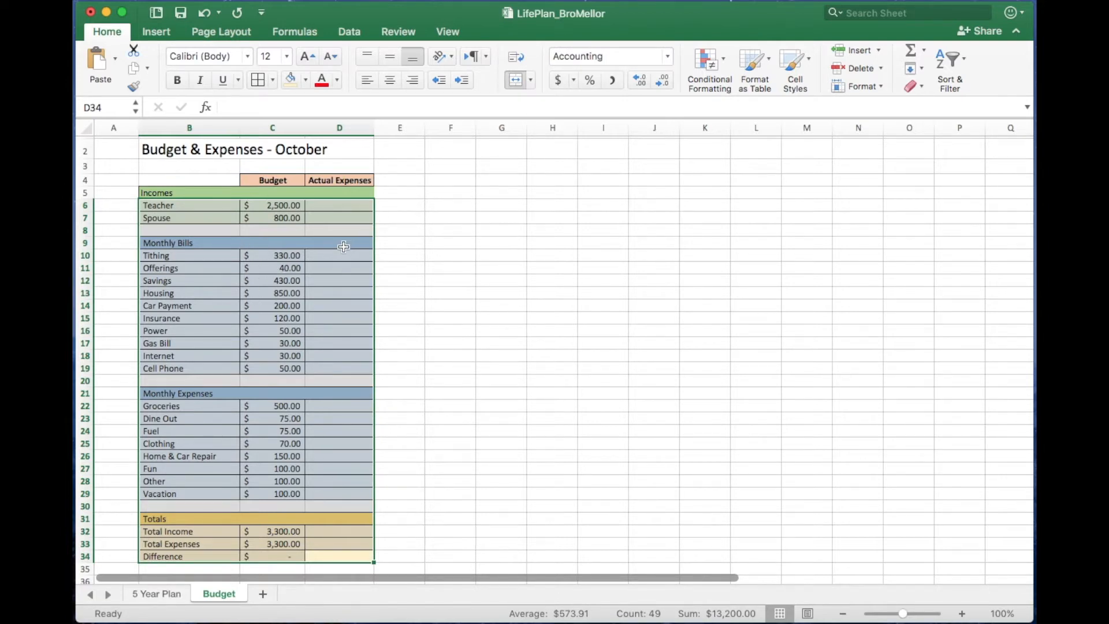
click(390, 207)
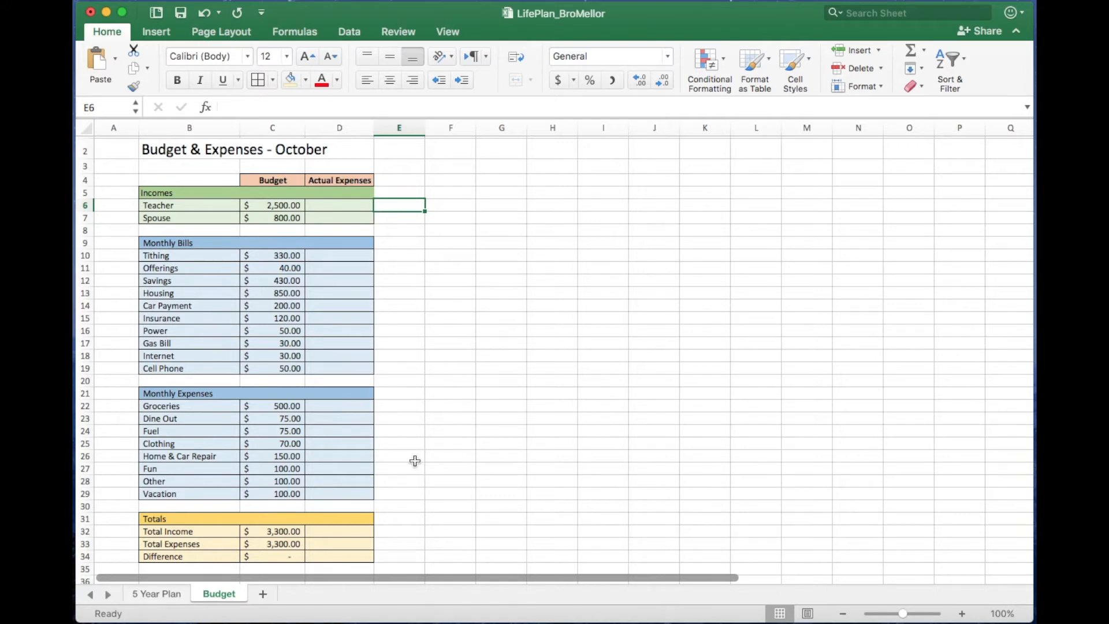
- Add a new worksheet after Budget and name it Expenses
click(263, 595)
double_click(276, 593)
key(BackSpace)
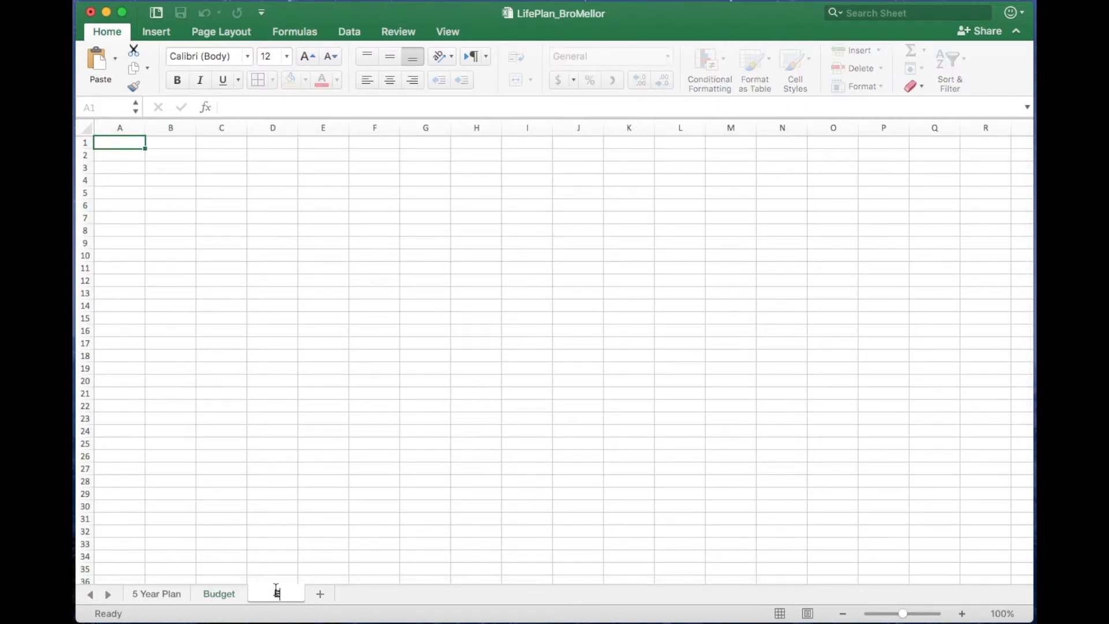
text(Expenses)
key(Return)
- Enter the headings Date, Where and Amount in A2:C2 and widen the Where column to about 35.67
click(225, 254)
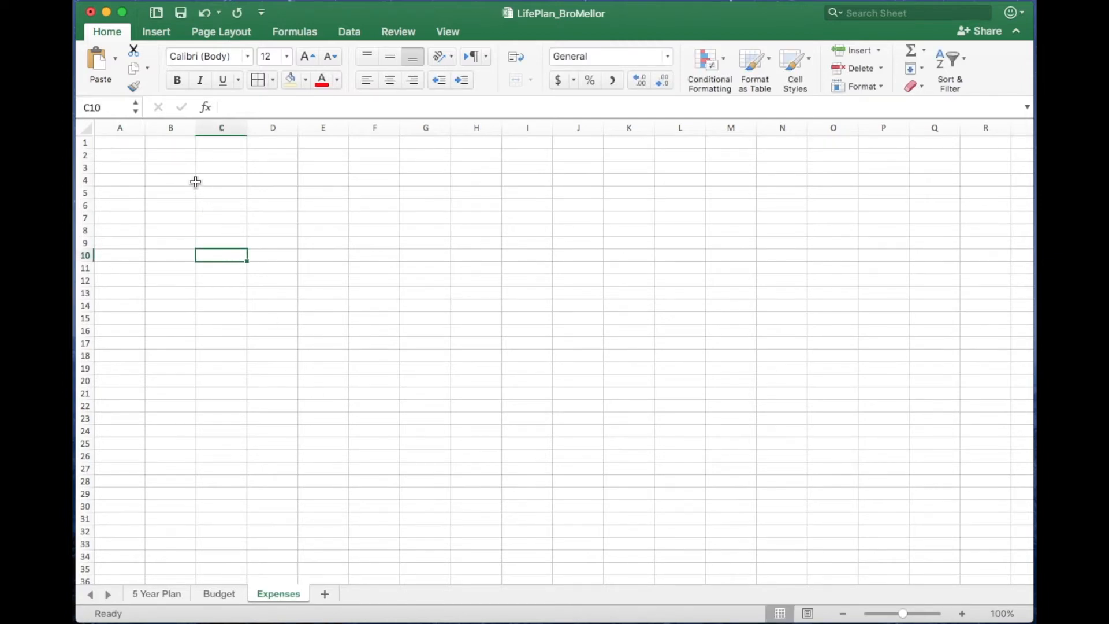
click(131, 155)
text(Date)
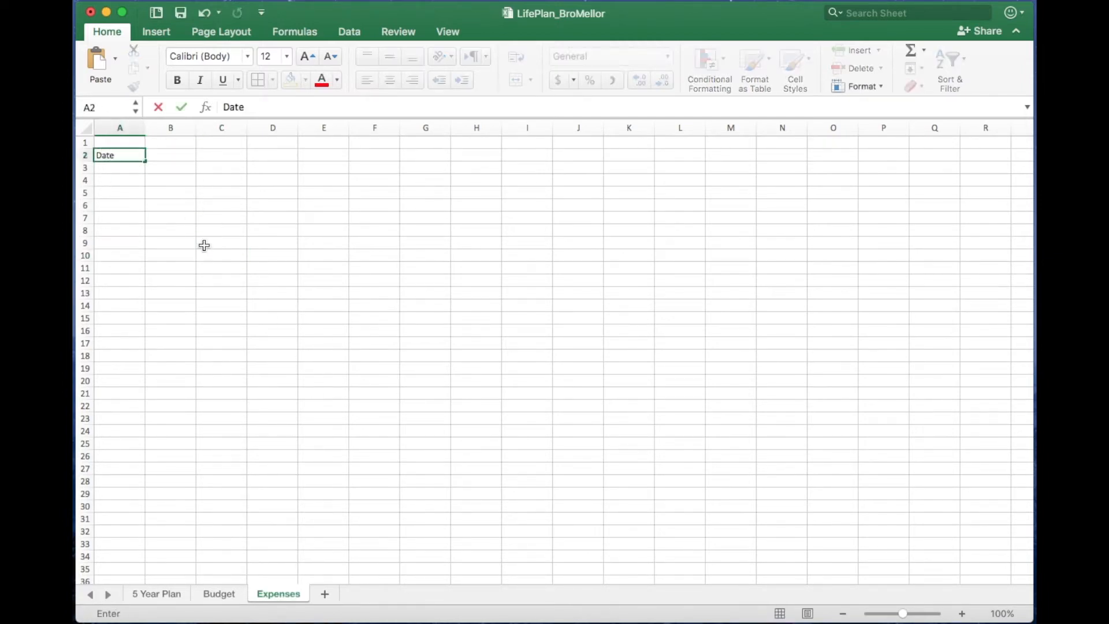
key(Tab)
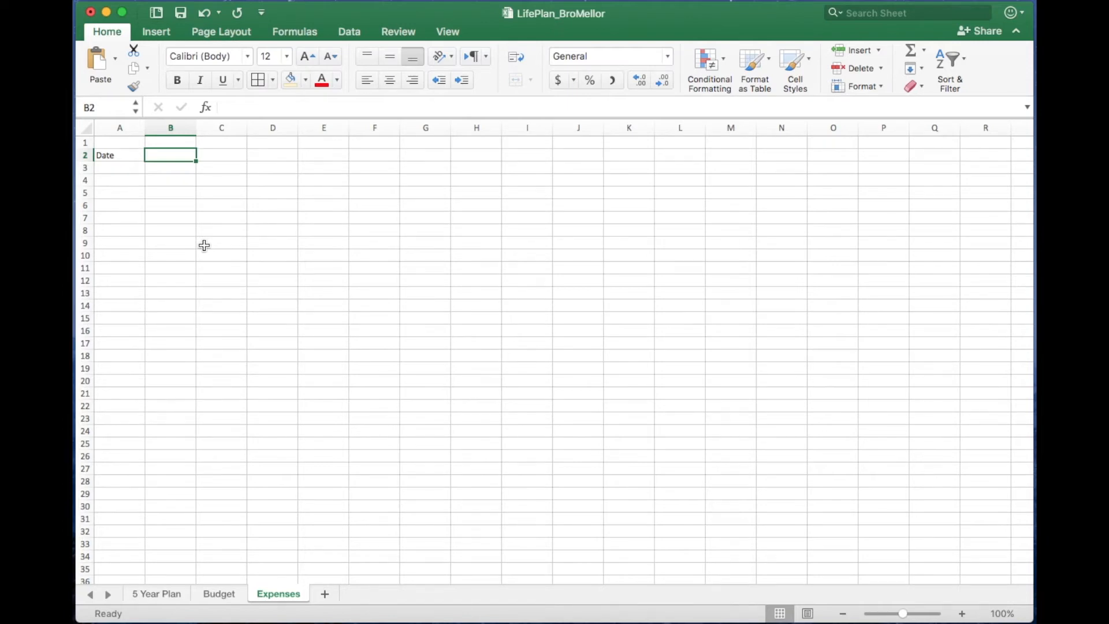
text(Where)
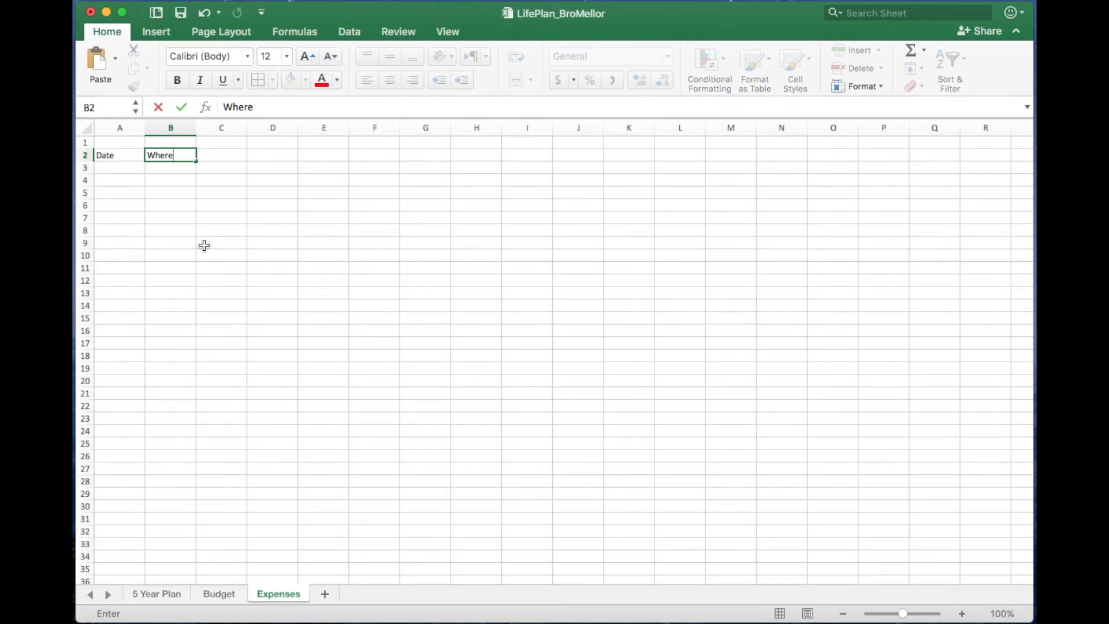
key(Tab)
text(Amount)
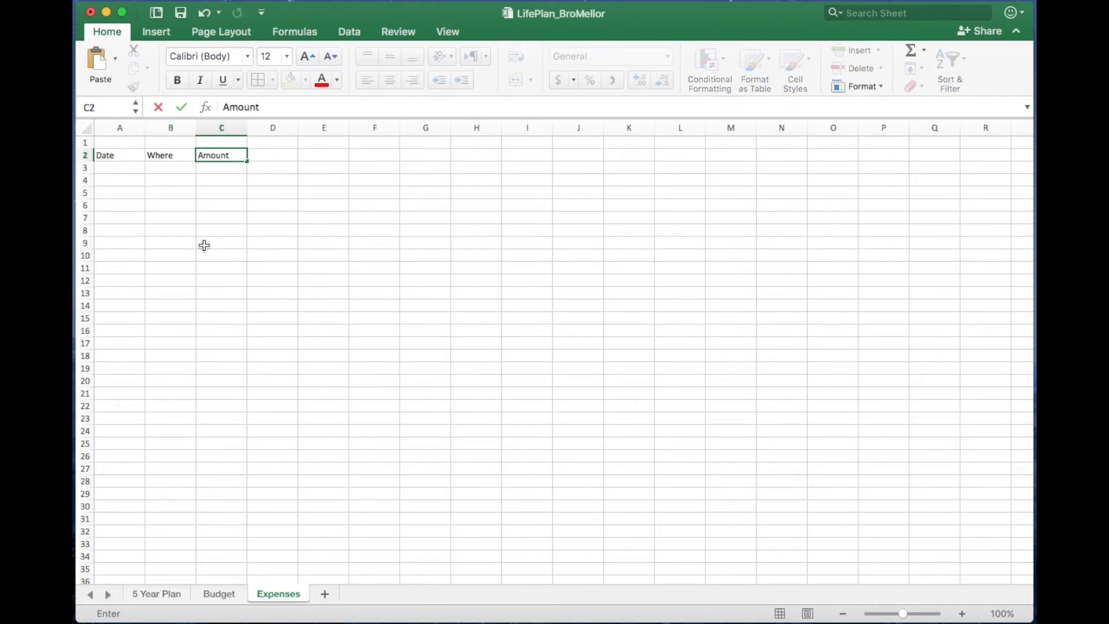
click(204, 245)
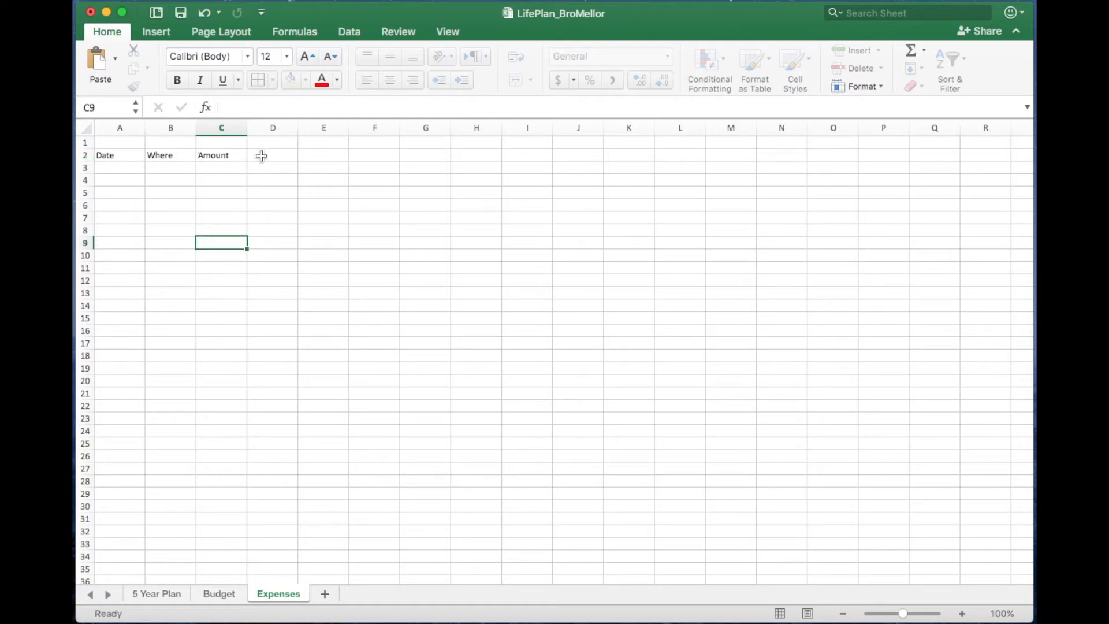
drag(196, 127, 315, 128)
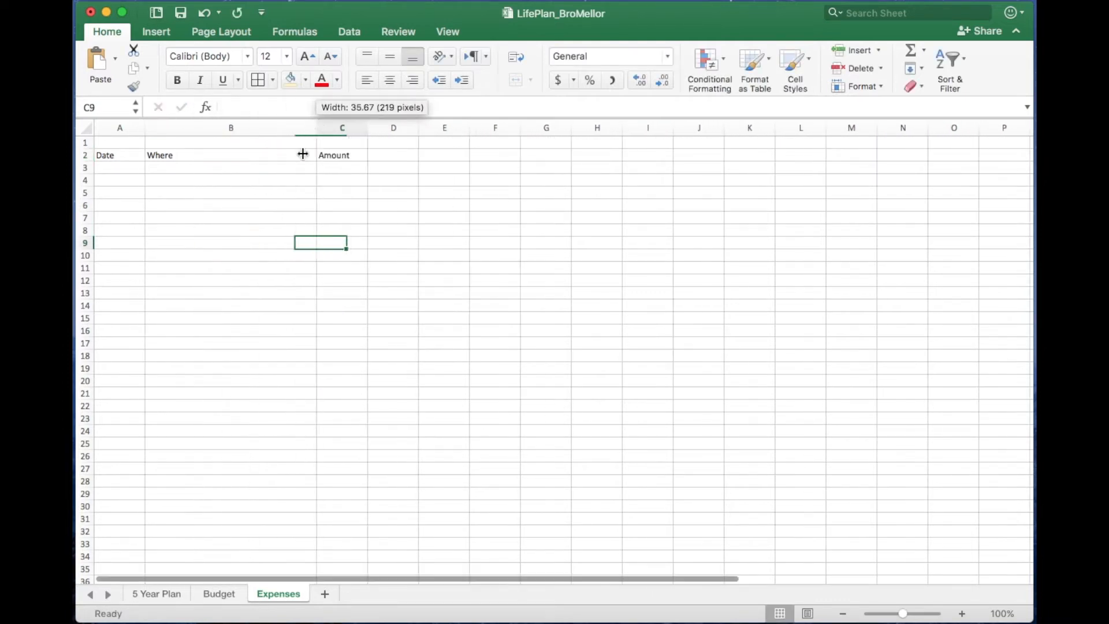
click(231, 193)
- Make the headings in A2:C2 bold and set their font size to 14
drag(122, 155, 347, 155)
click(177, 80)
click(287, 56)
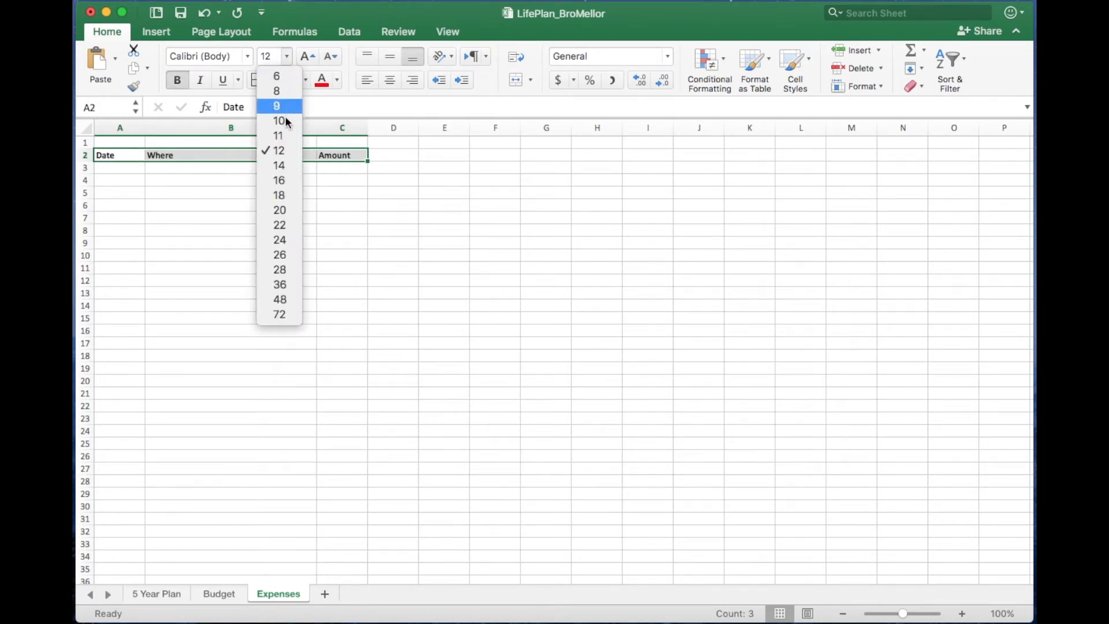
click(287, 166)
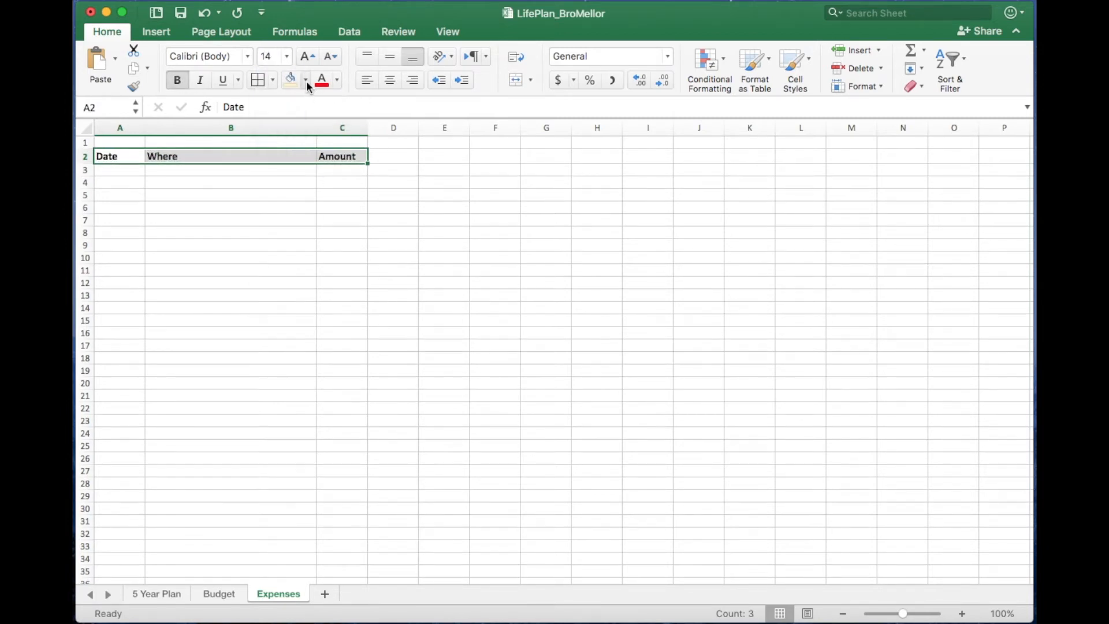
- Fill the heading cells A2:C2 with a light blue theme color
click(306, 81)
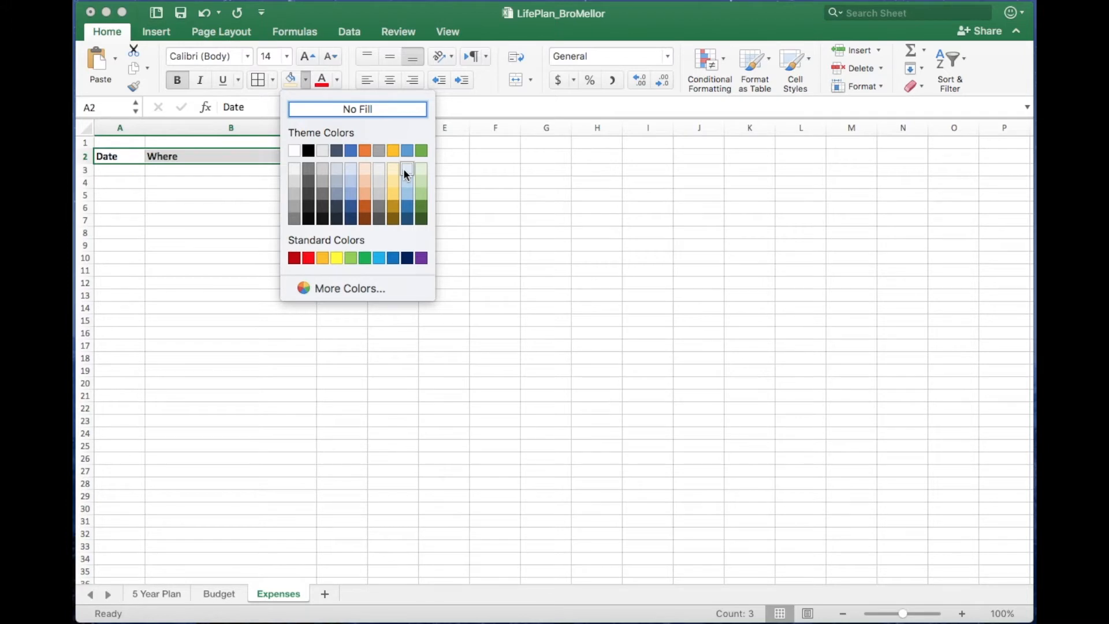
click(405, 169)
click(306, 81)
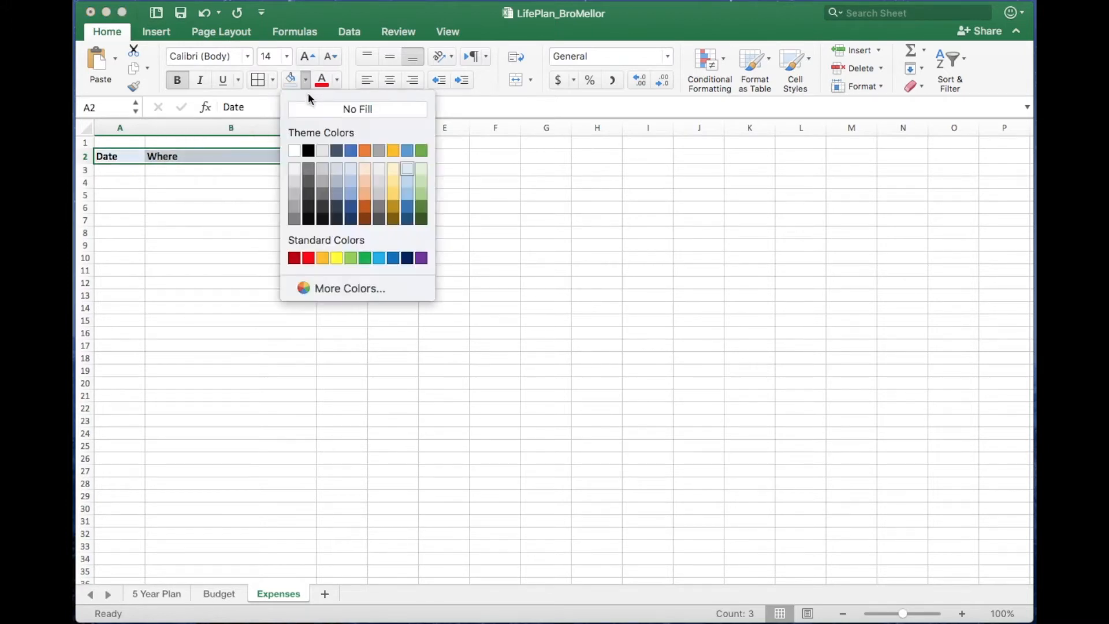
click(408, 186)
click(268, 206)
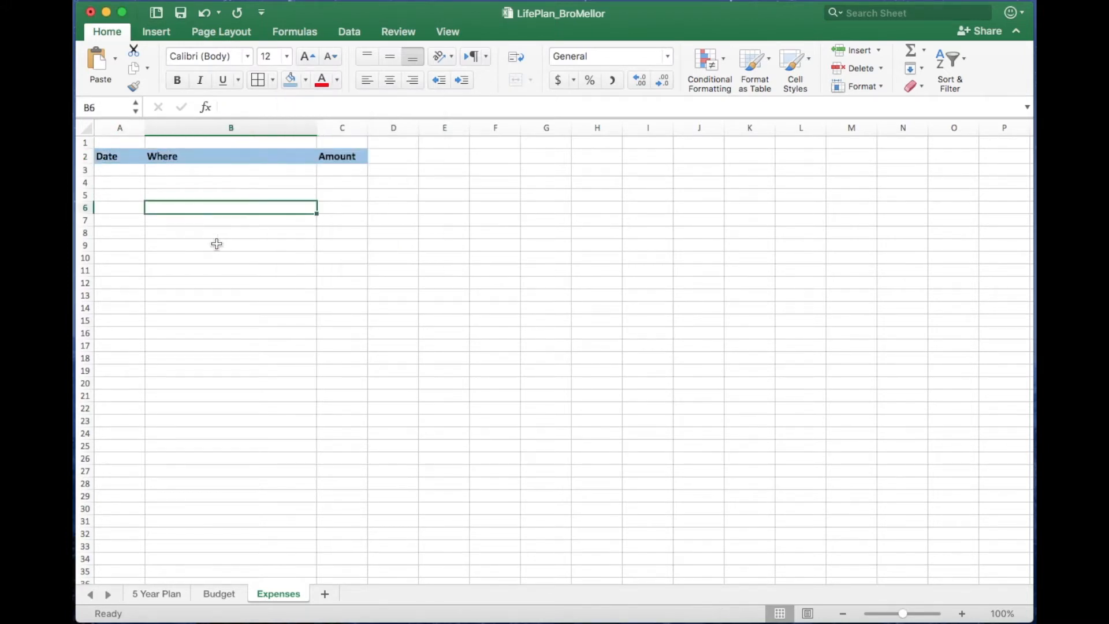
- Center the headings in A2:C2 and widen the Amount column to 13.00
click(173, 157)
click(391, 86)
click(263, 208)
drag(368, 128, 382, 128)
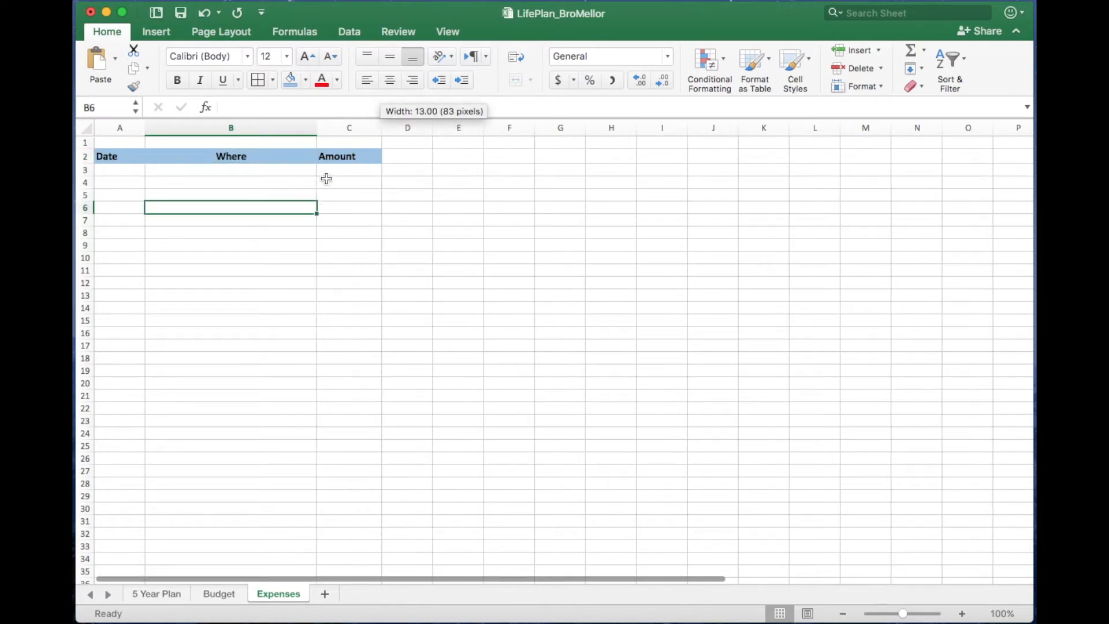
click(279, 194)
click(143, 159)
drag(143, 159, 332, 156)
click(391, 80)
click(231, 220)
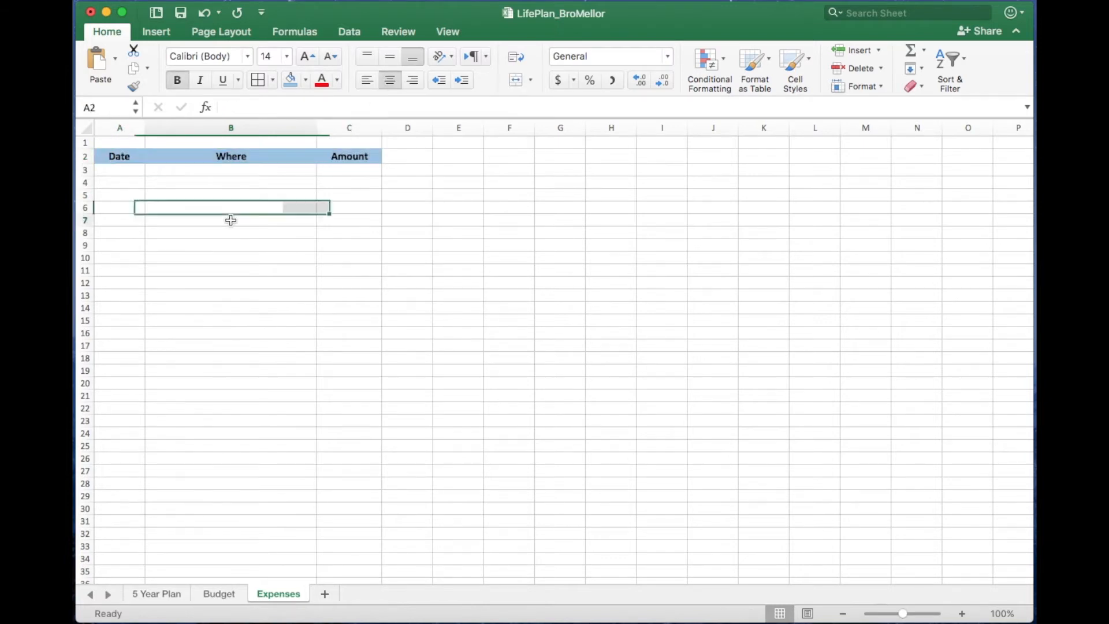
- Add borders to all cells of the expense table A2:C33 and widen the Where column slightly more
drag(134, 160, 344, 530)
click(258, 79)
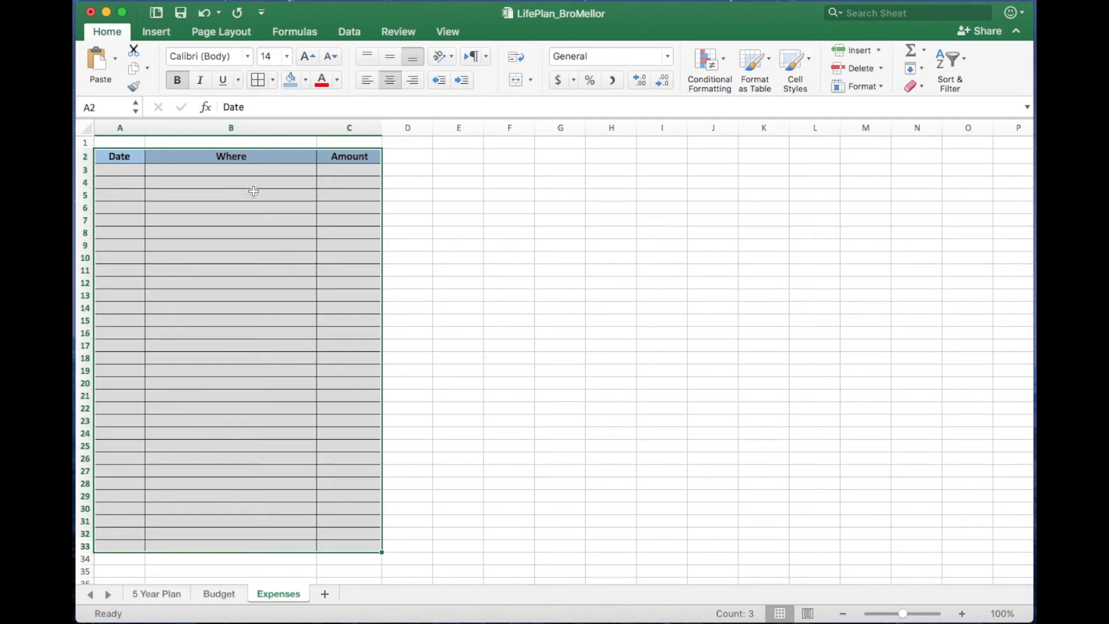
click(220, 220)
drag(317, 127, 335, 127)
click(279, 194)
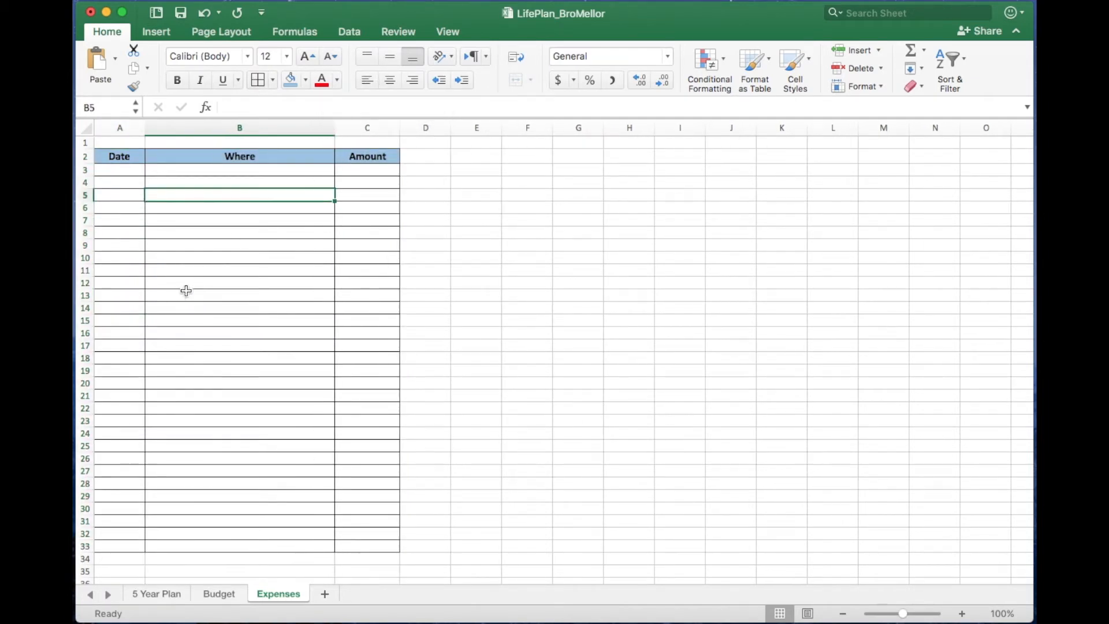
click(186, 269)
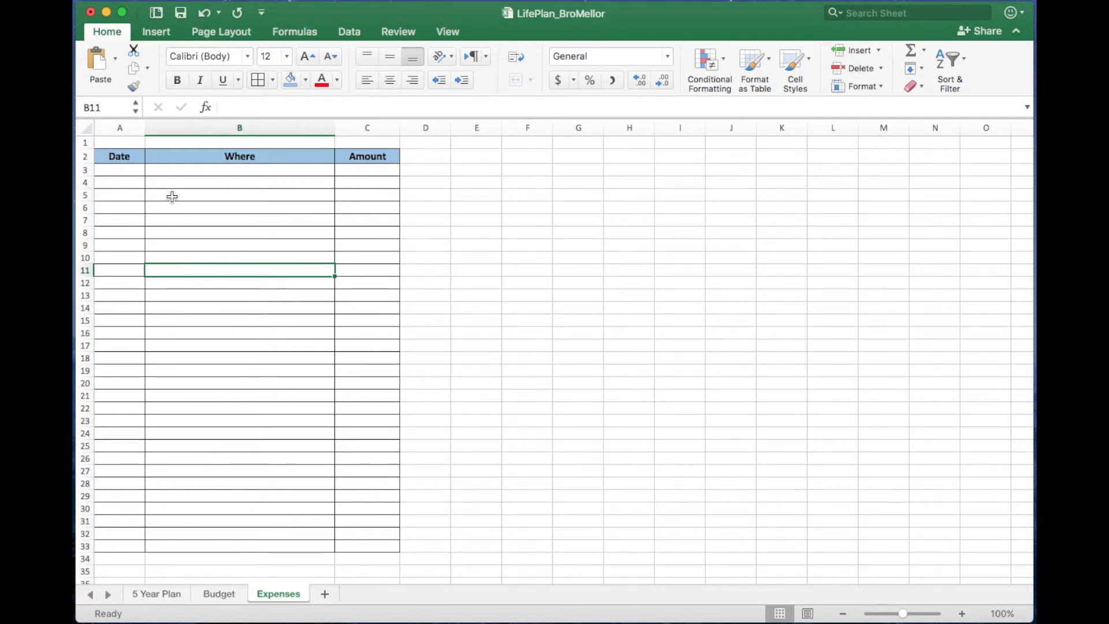
click(136, 174)
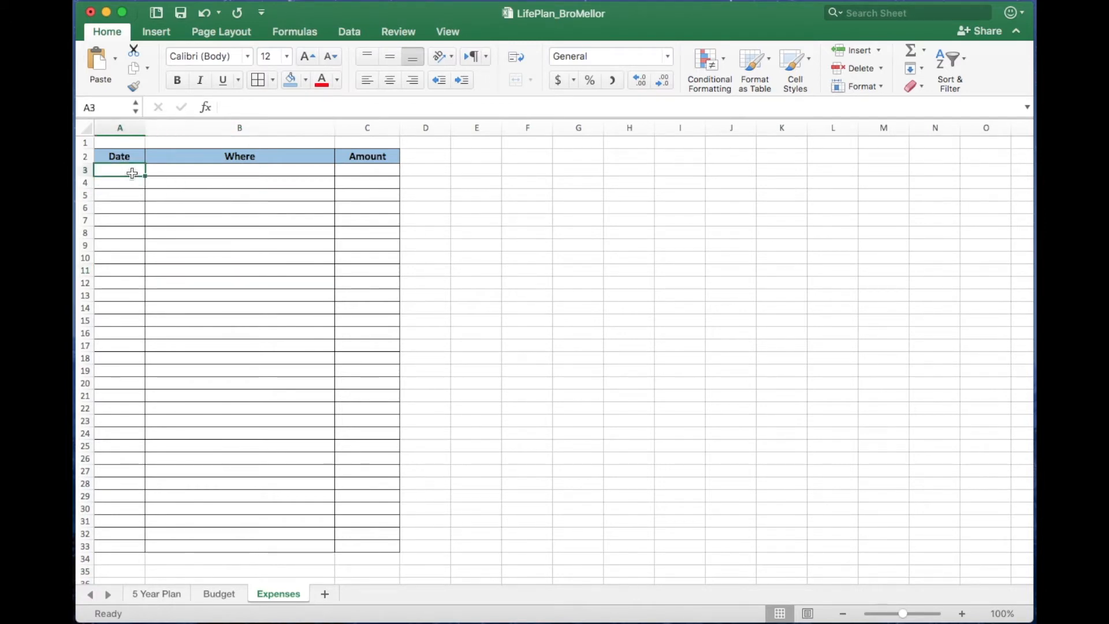
click(476, 220)
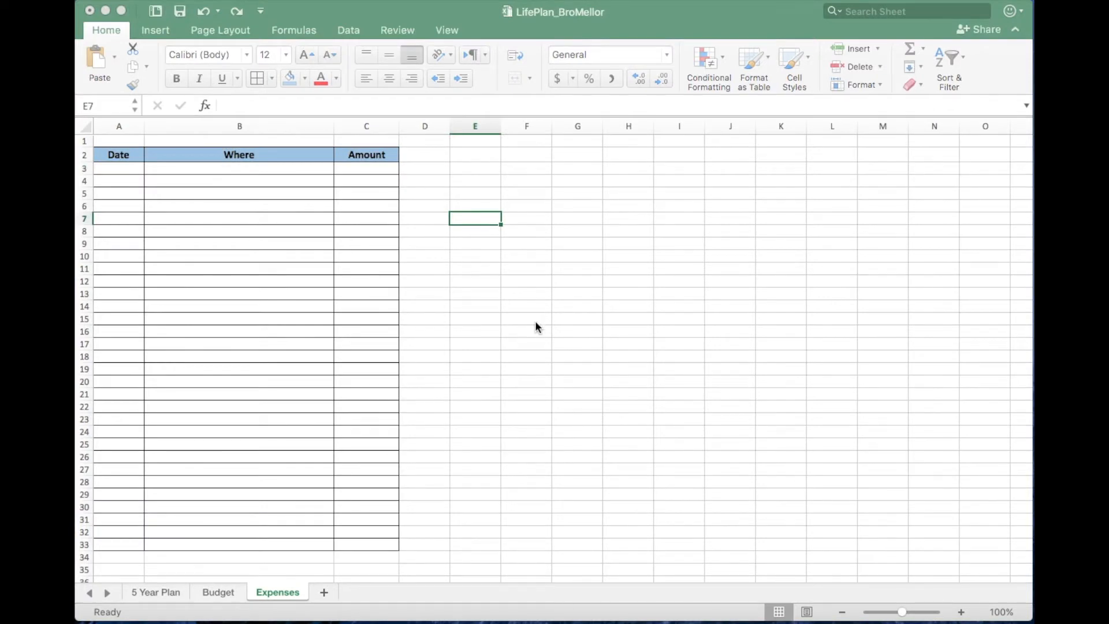
- Record the first expense in row 3 with date 9/29, place Lee's Market and amount 20.87
click(132, 173)
click(122, 169)
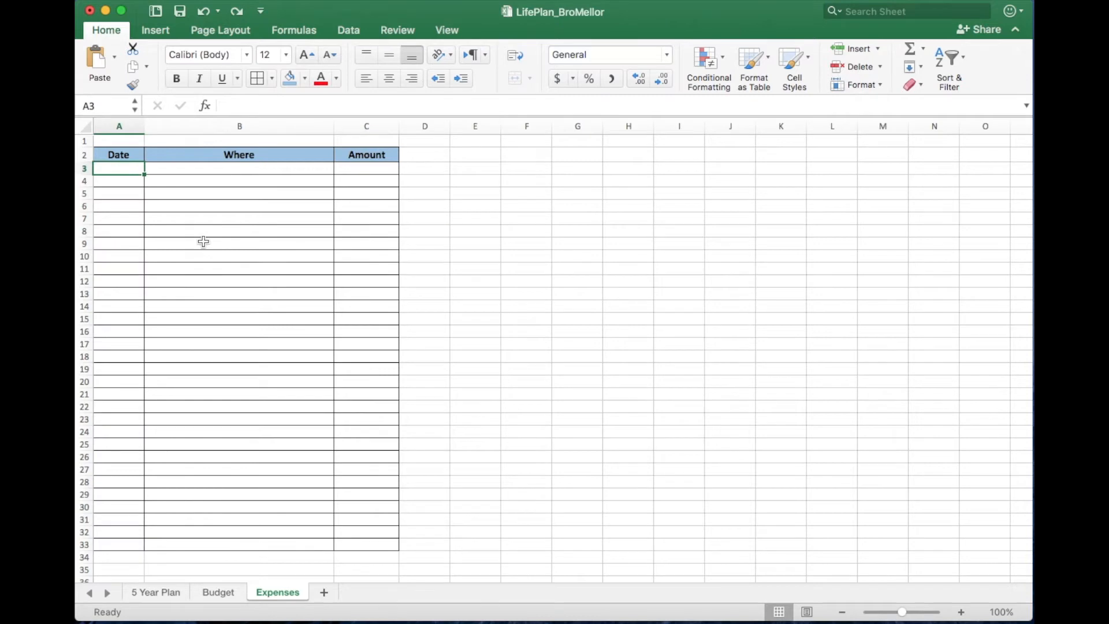
text(9/29)
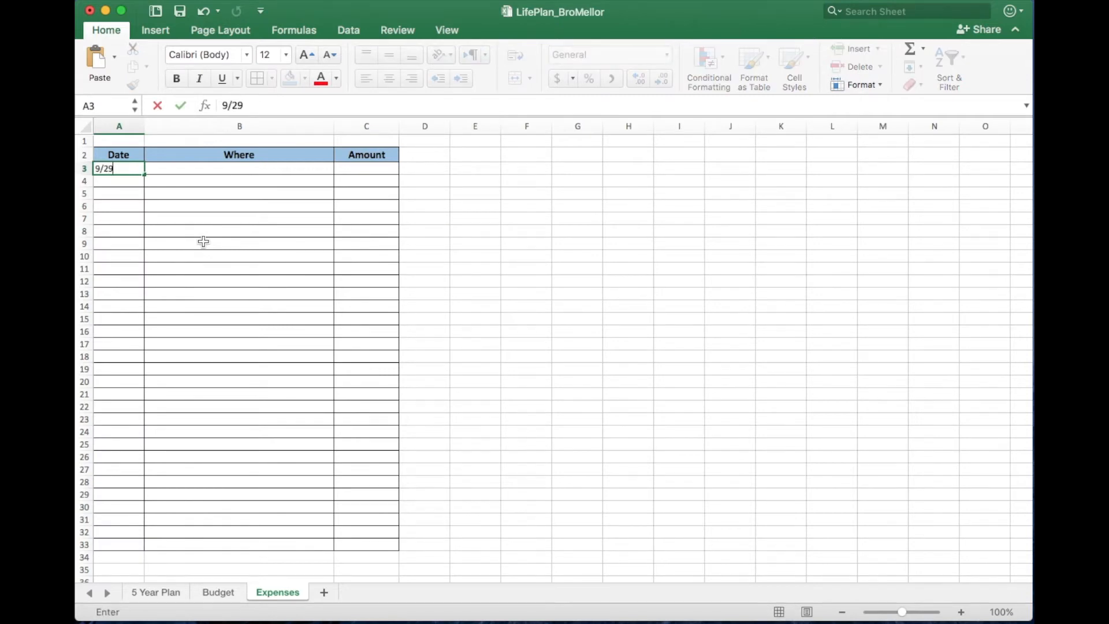
key(Tab)
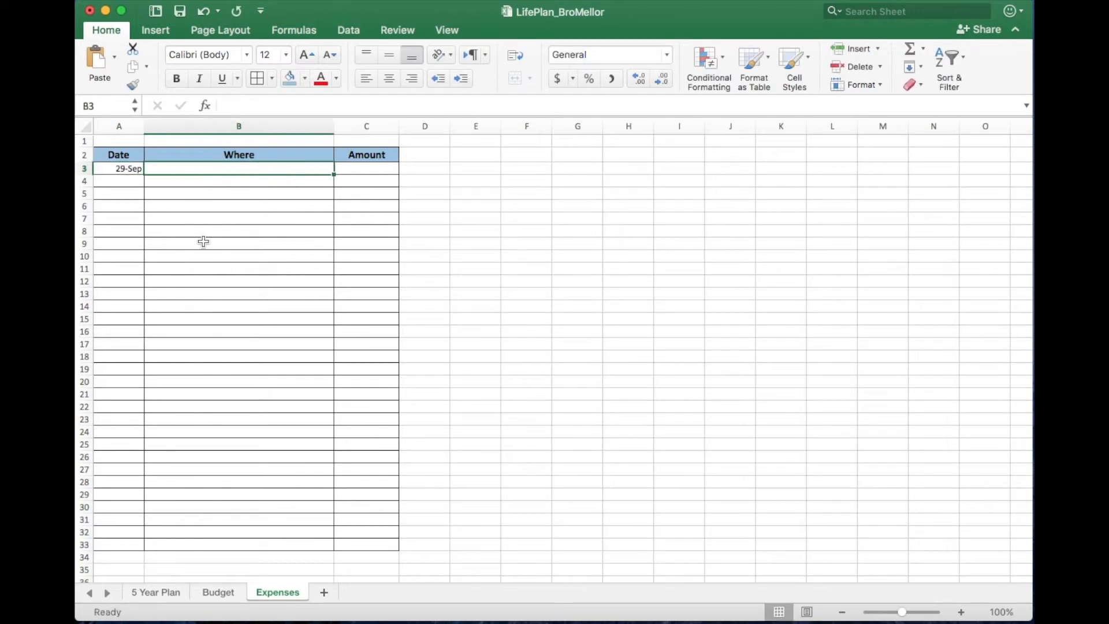
text(Lee's Market)
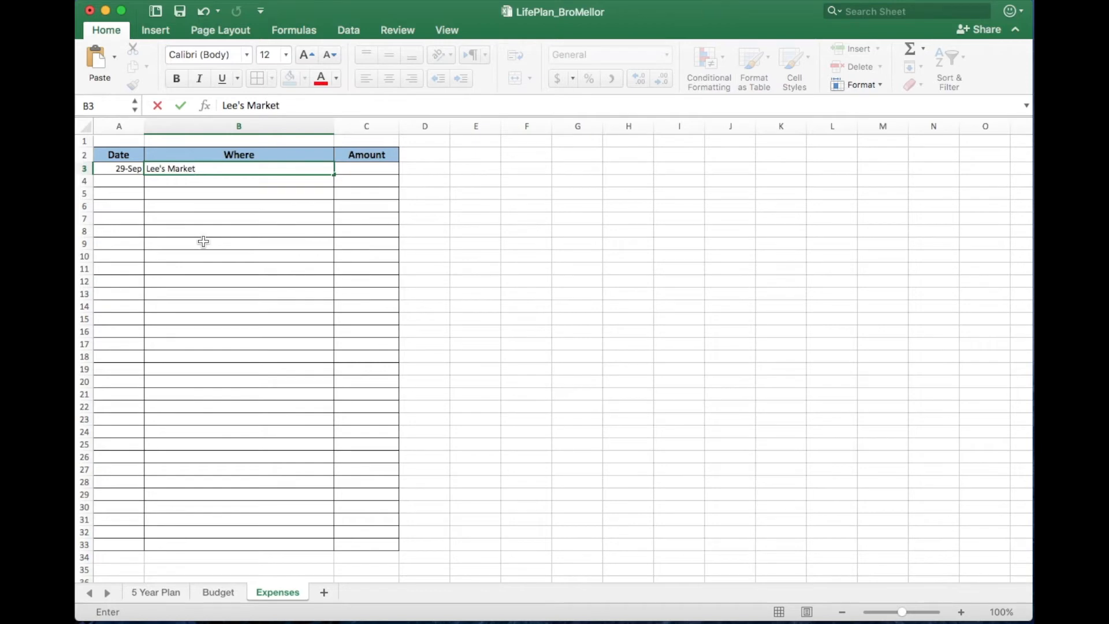
key(Tab)
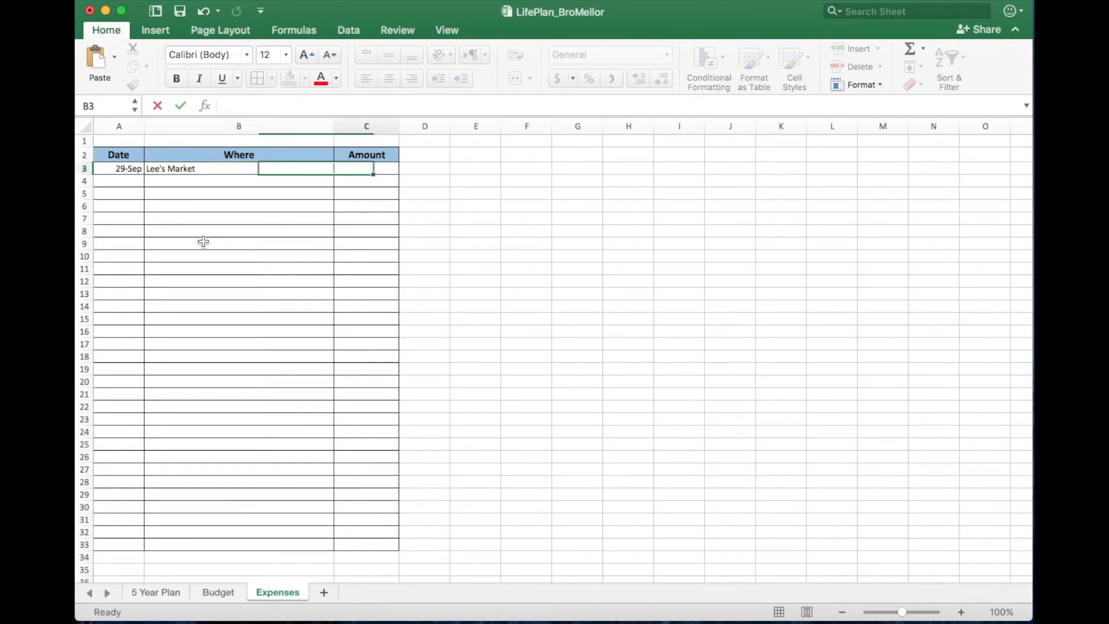
text(20.87)
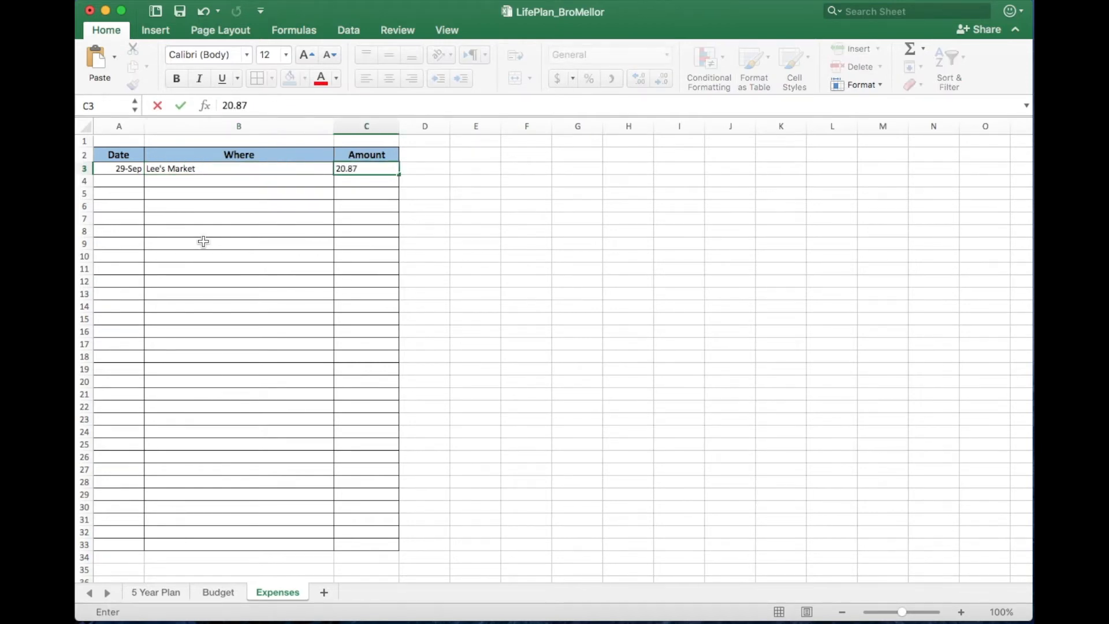
key(Return)
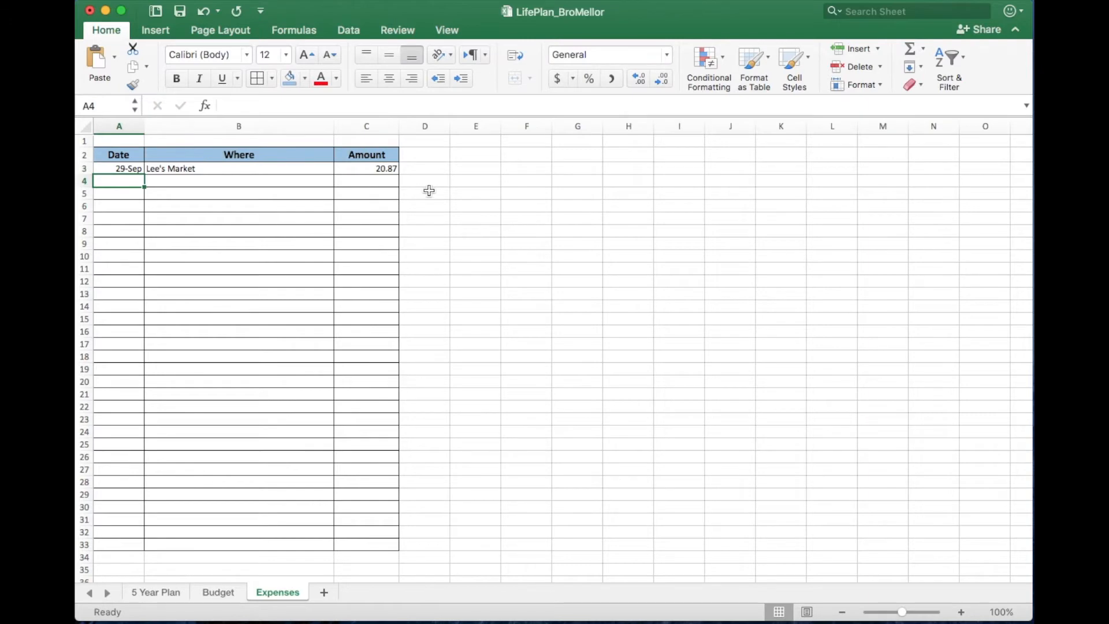
- Apply the Accounting number format with dollar signs to the Amount cells C3:C33
drag(384, 168, 383, 545)
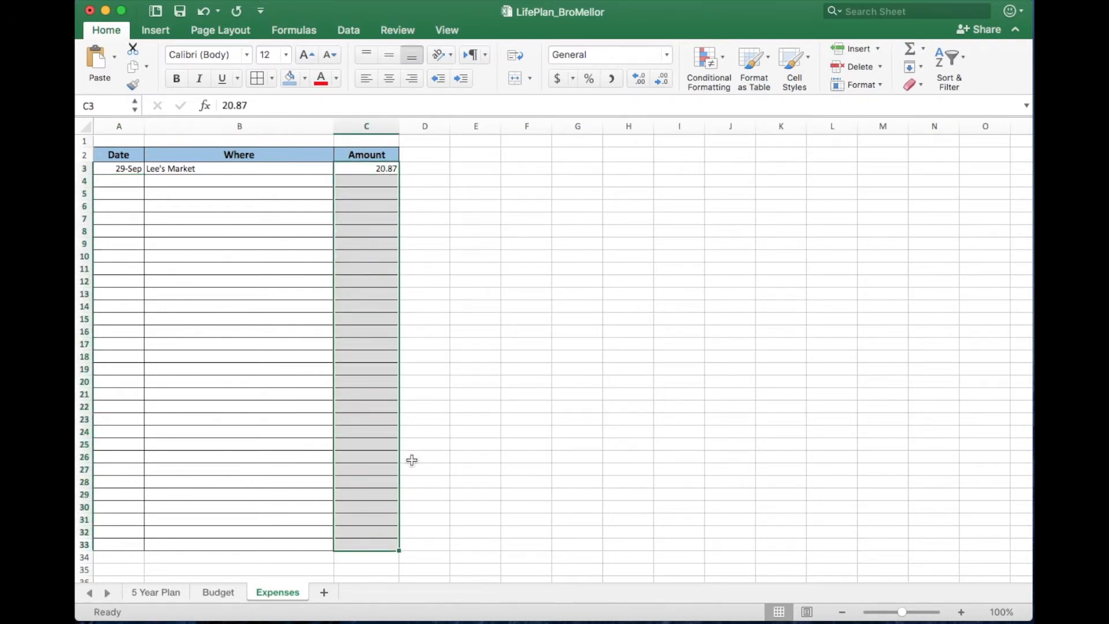
click(558, 79)
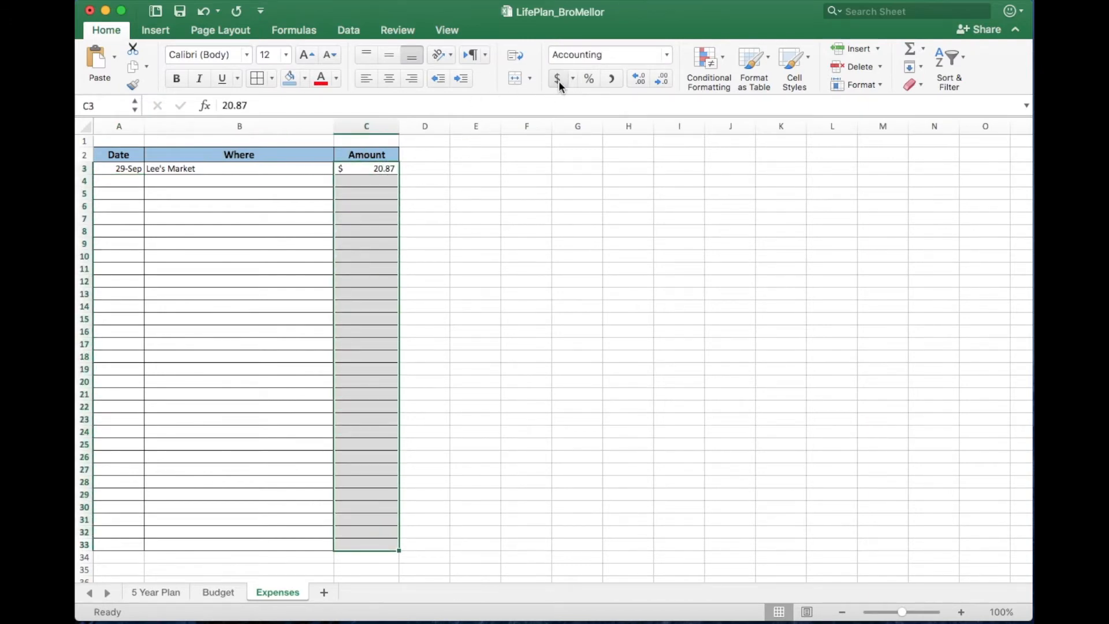
click(290, 197)
click(303, 169)
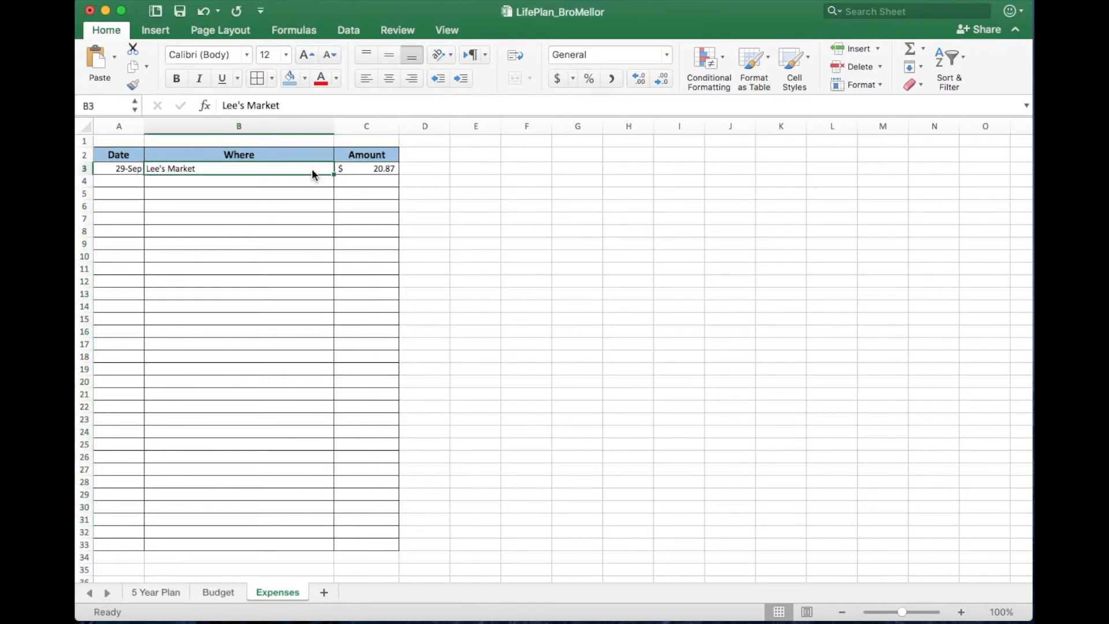
right_click(313, 169)
click(343, 284)
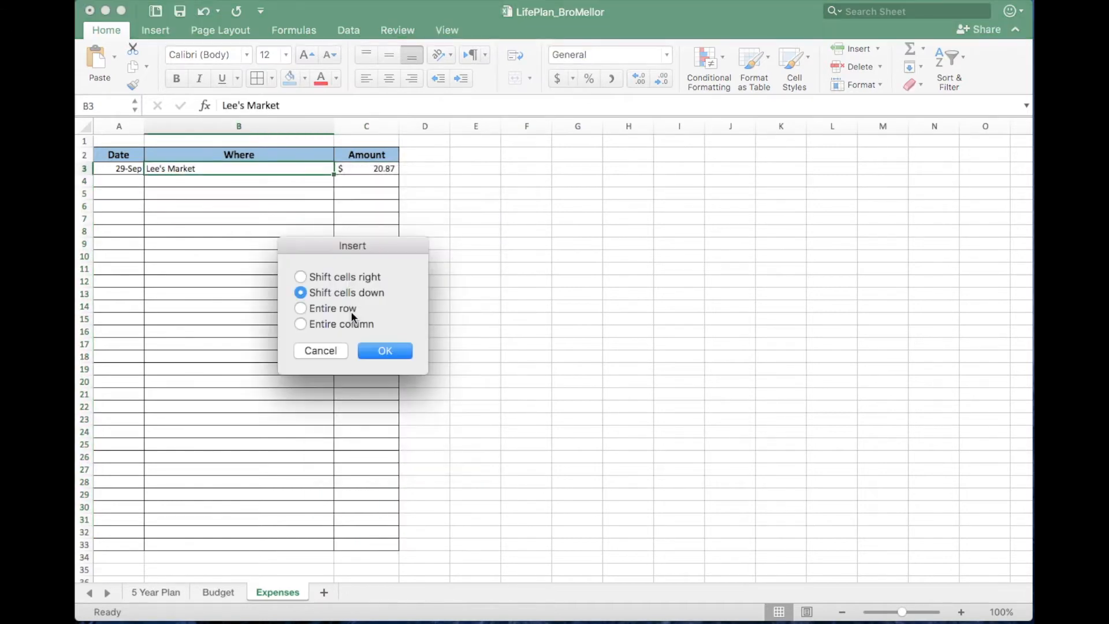
click(339, 324)
click(385, 349)
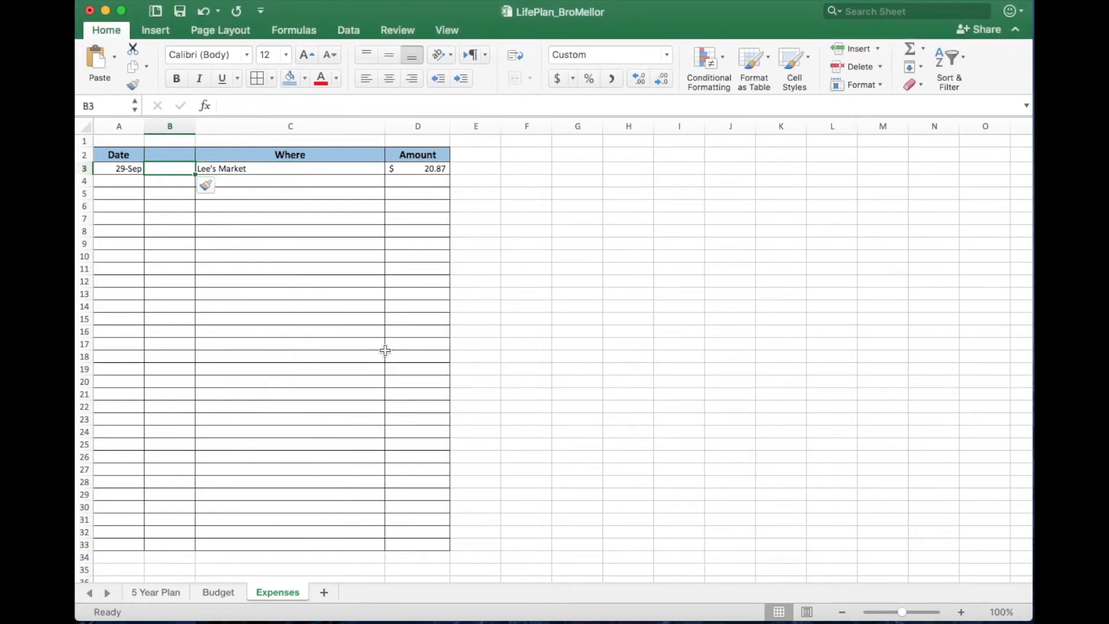
key(super+z)
- Insert an entire column between the Where and Amount columns
click(366, 170)
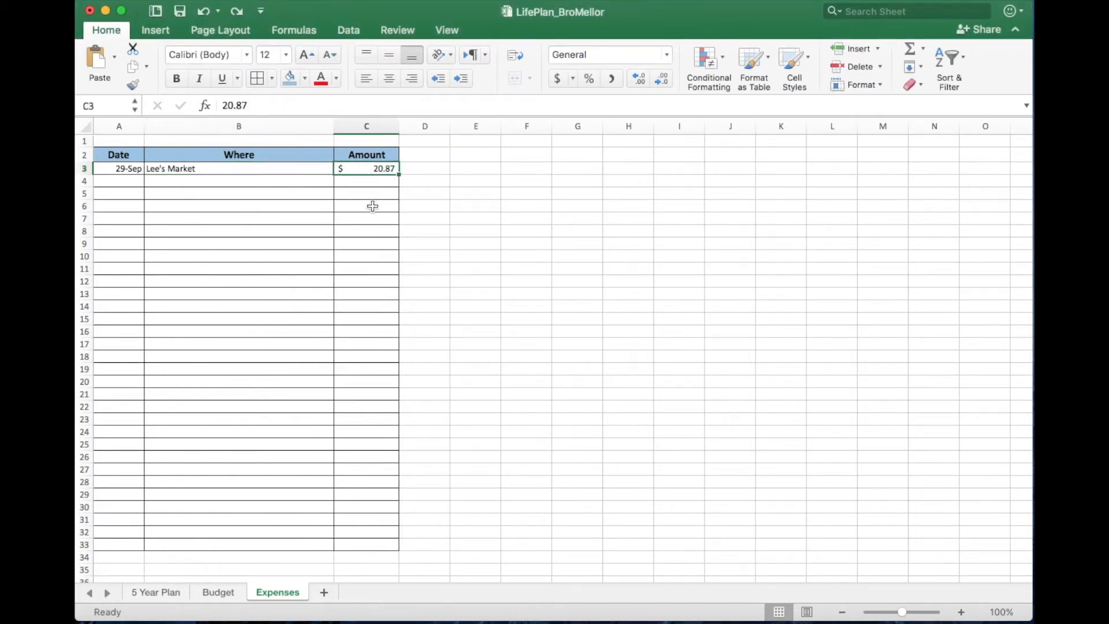
right_click(366, 184)
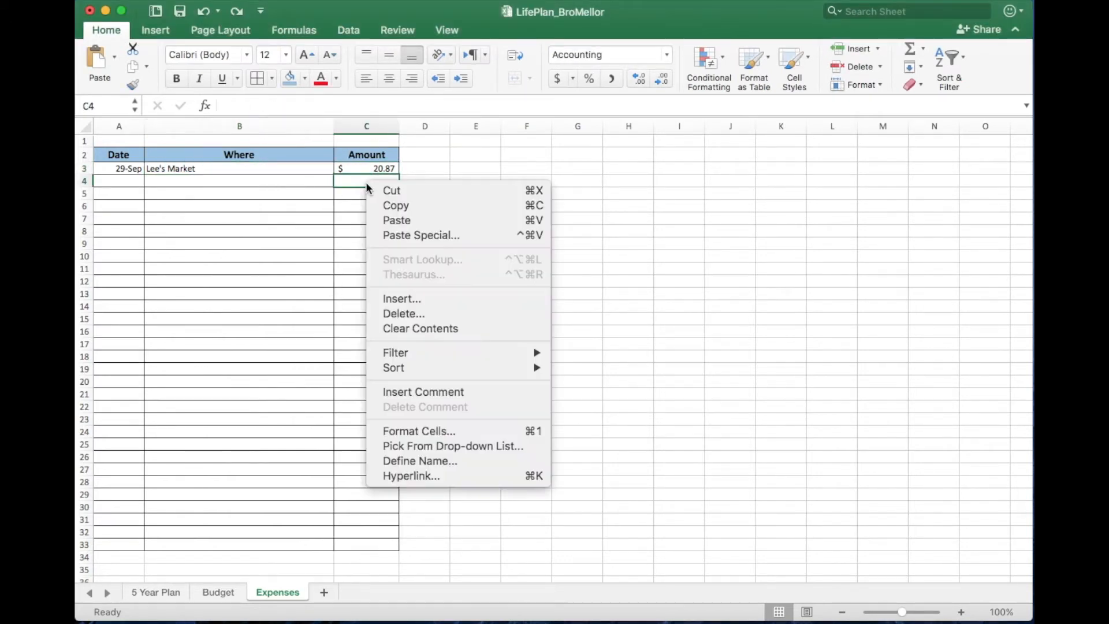
click(428, 298)
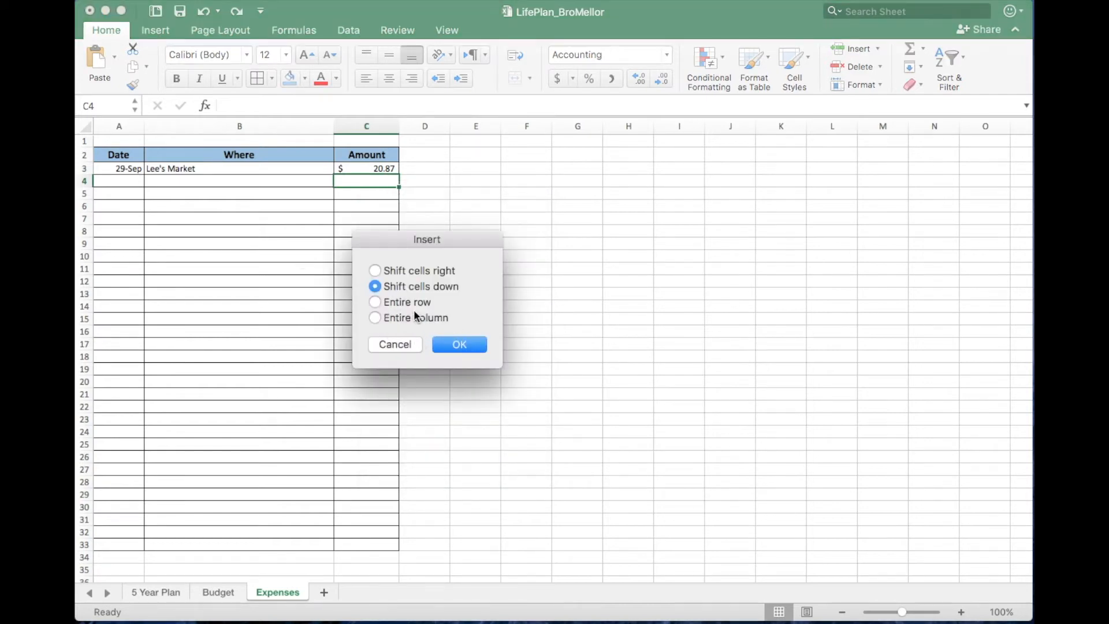
click(412, 318)
click(458, 344)
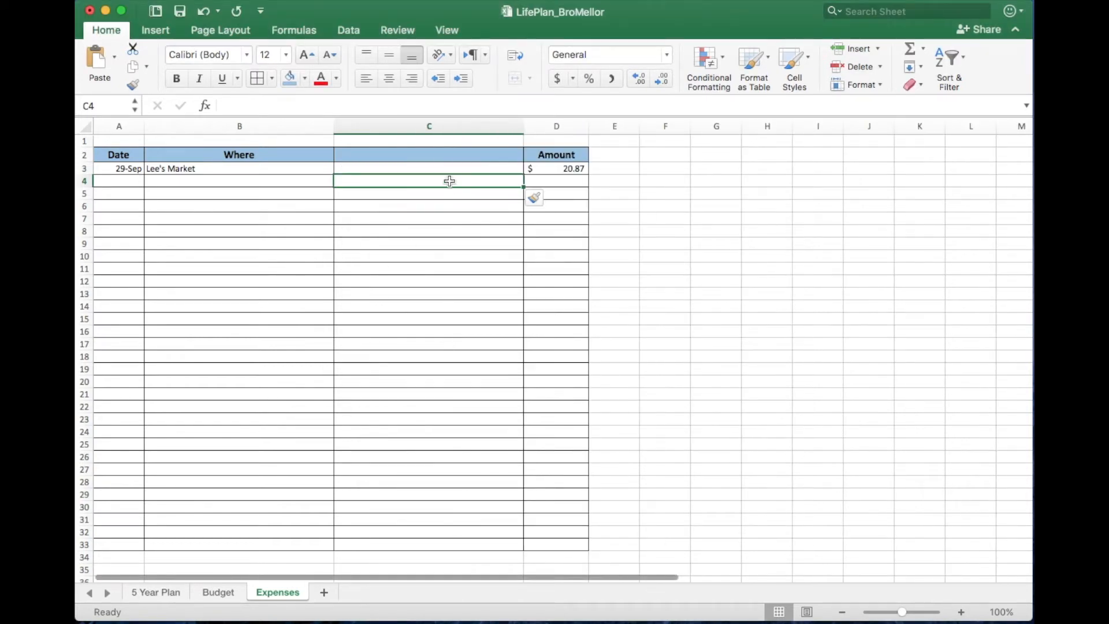
- Add the header Category in C2 and narrow column C to suit short category names
click(441, 157)
text(Cate)
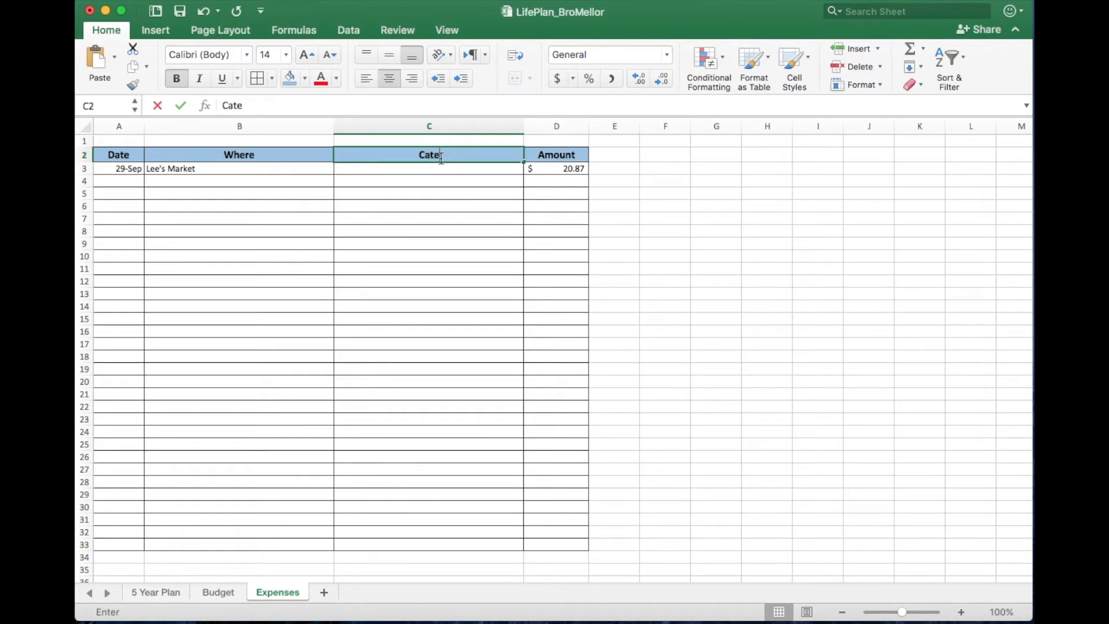
text(gory)
click(447, 180)
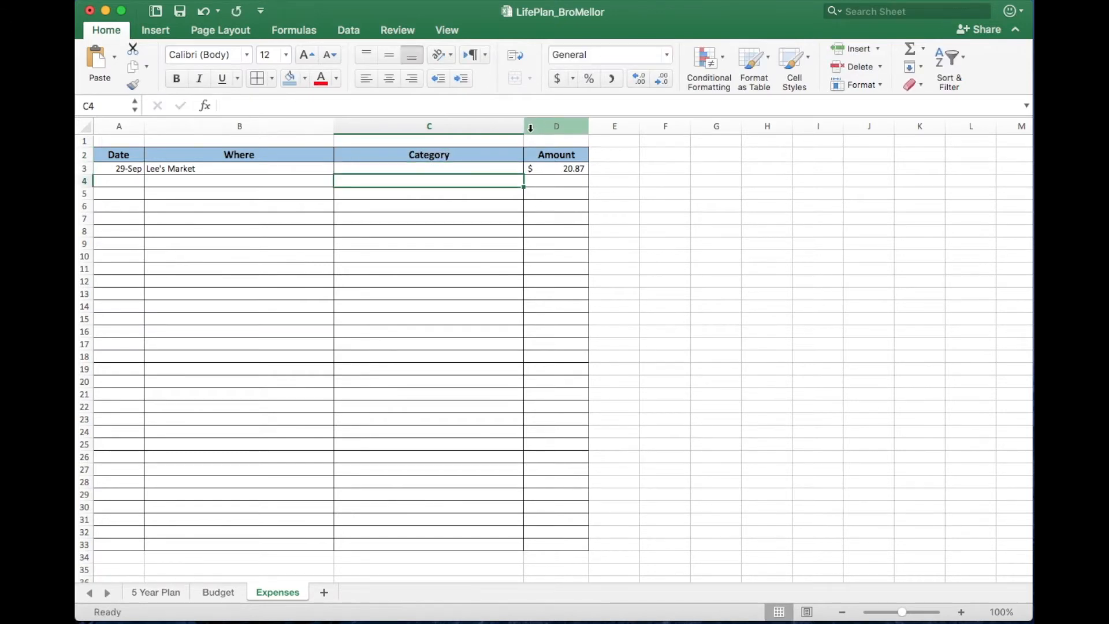
drag(509, 129, 420, 128)
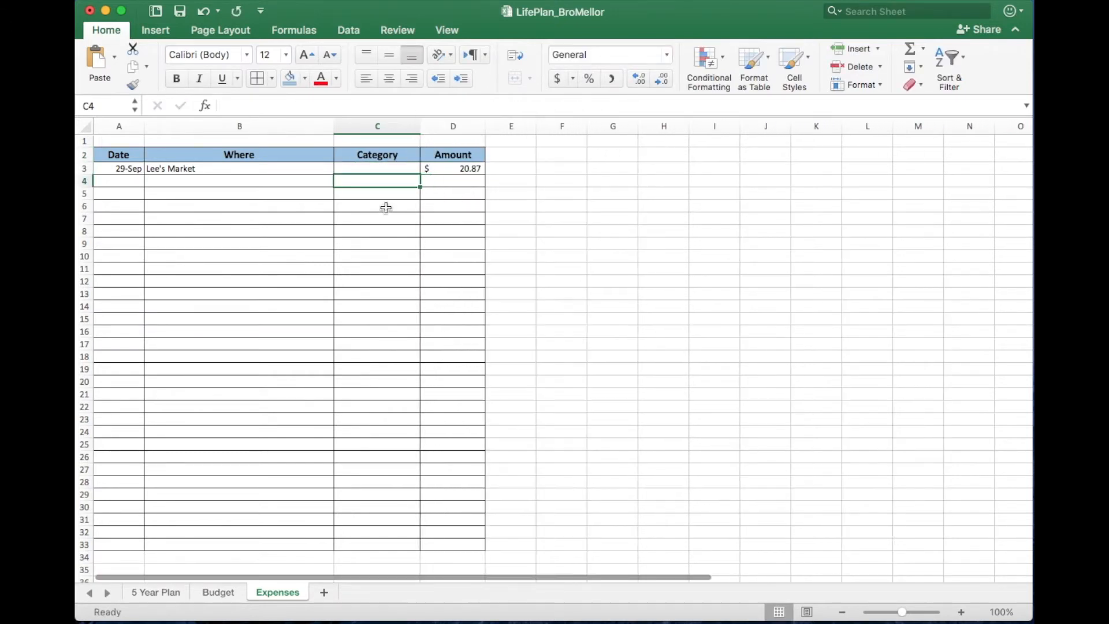
- Enter Groceries as the category of the Lee's Market expense and center the whole Category column
click(366, 167)
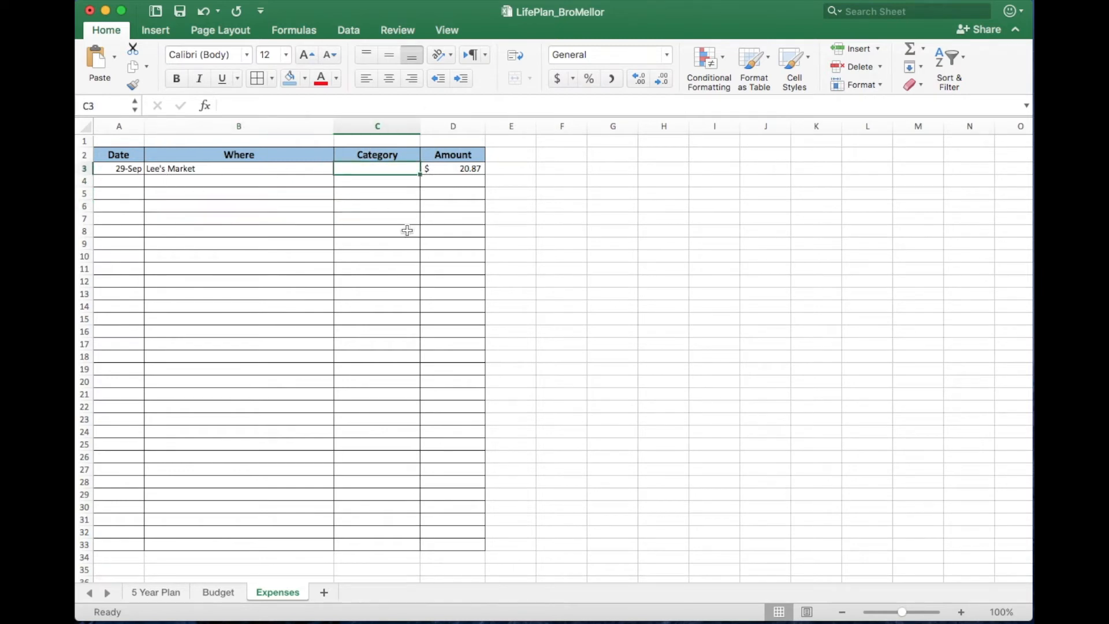
text(Groceries)
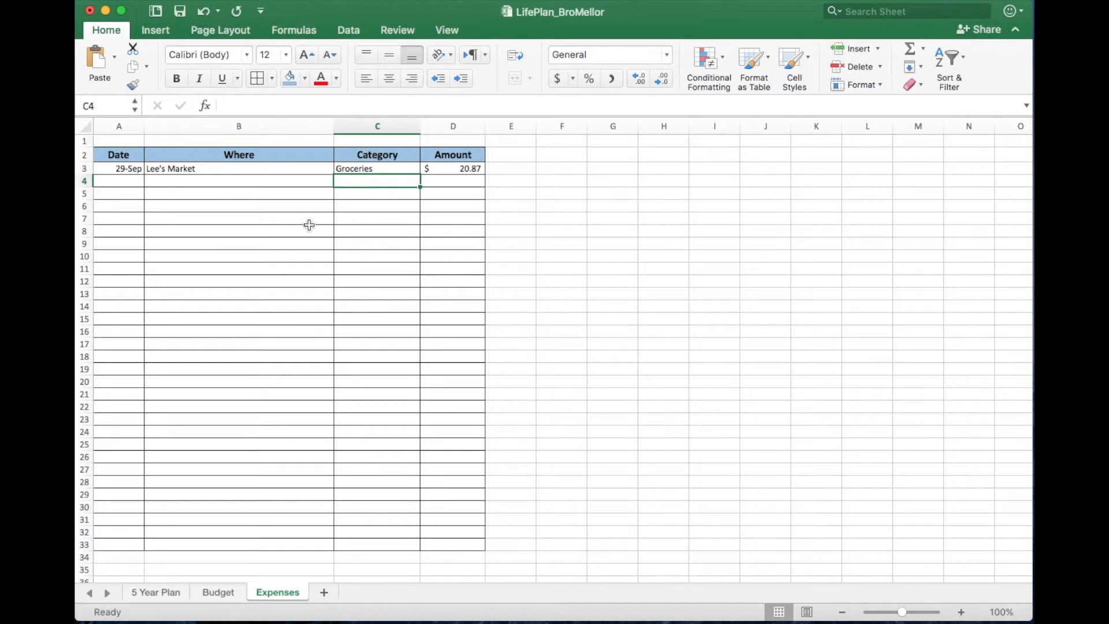
click(377, 127)
click(388, 78)
click(283, 220)
click(200, 188)
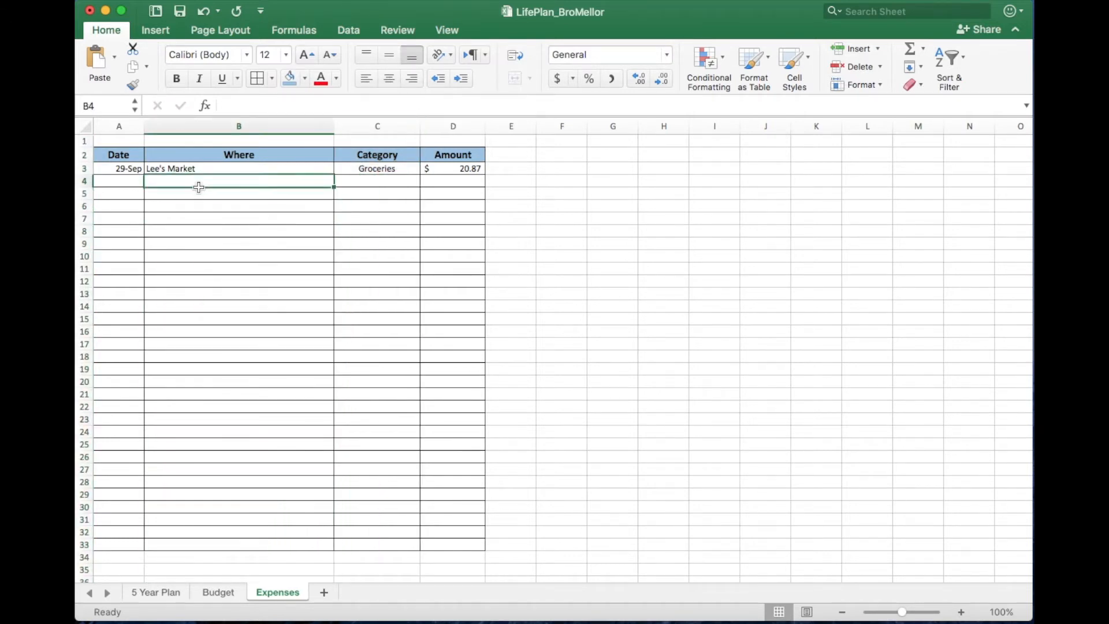
- Enter the date 9/29 for the next three expenses in A4:A6
click(131, 187)
text(9/29)
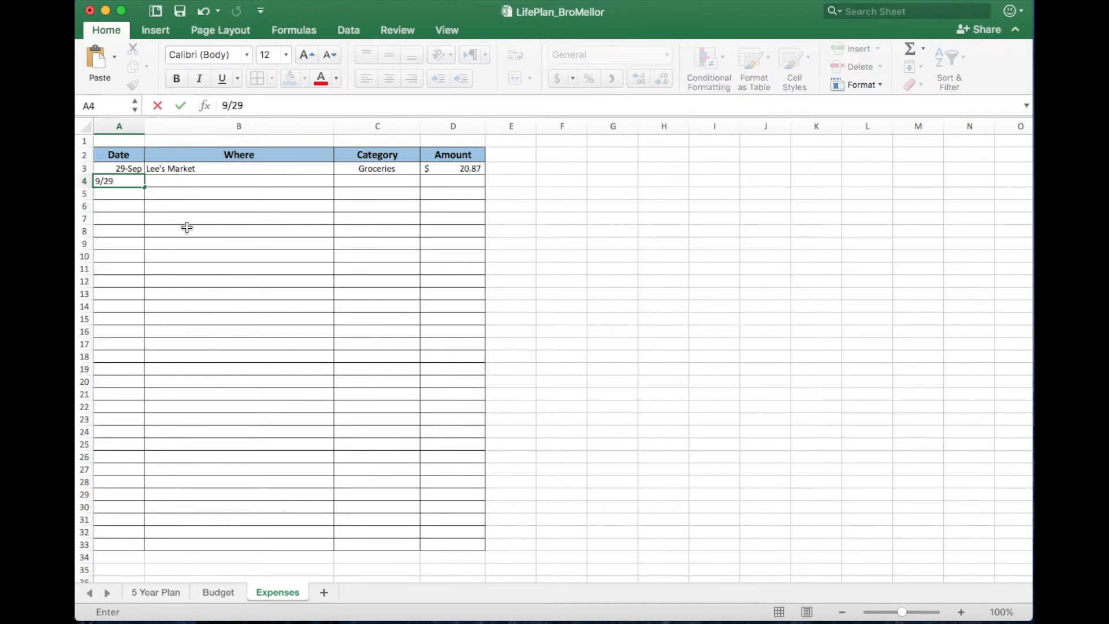
key(Return)
text(9/29)
key(Return)
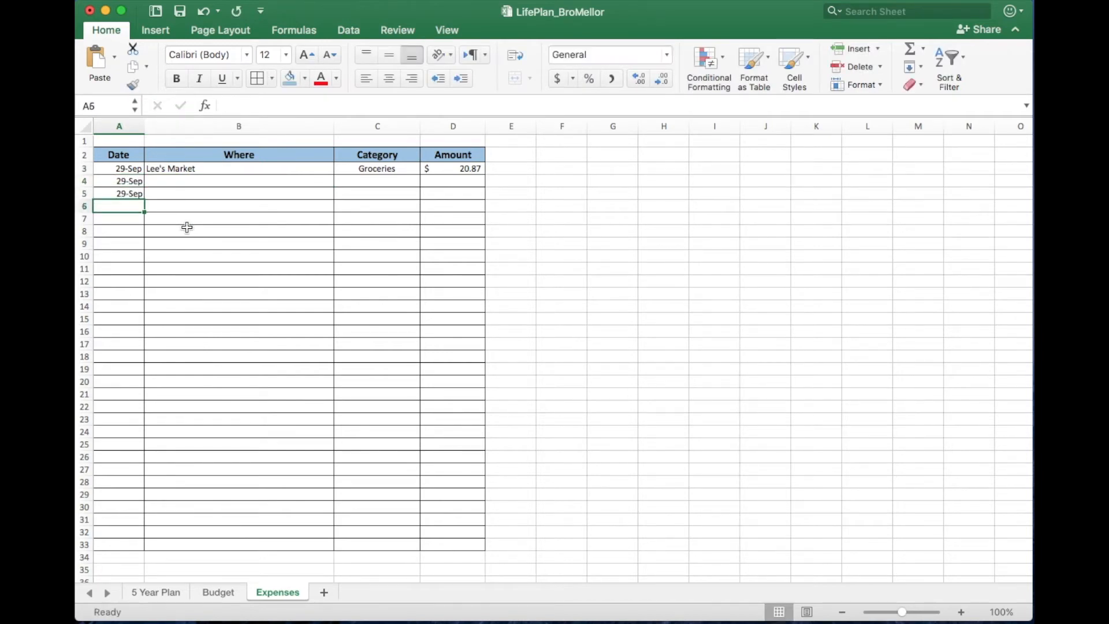
text(9/29)
key(Tab)
key(Up)
key(Up)
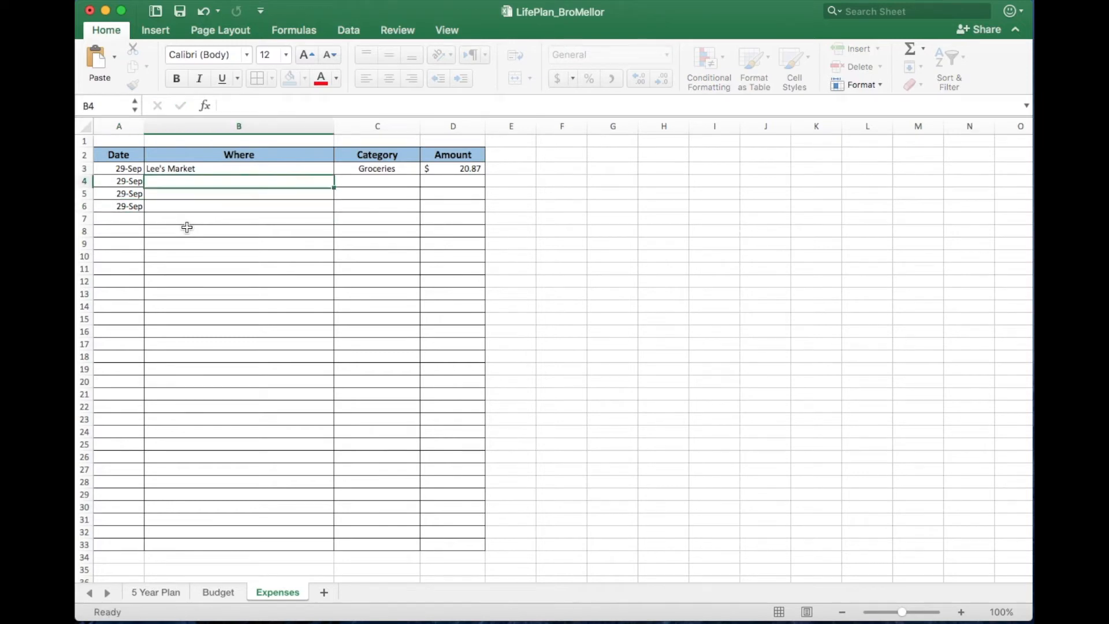
- Complete the row 4 expense with place Chevron, category Fuel and amount 28.41
text(Chevron)
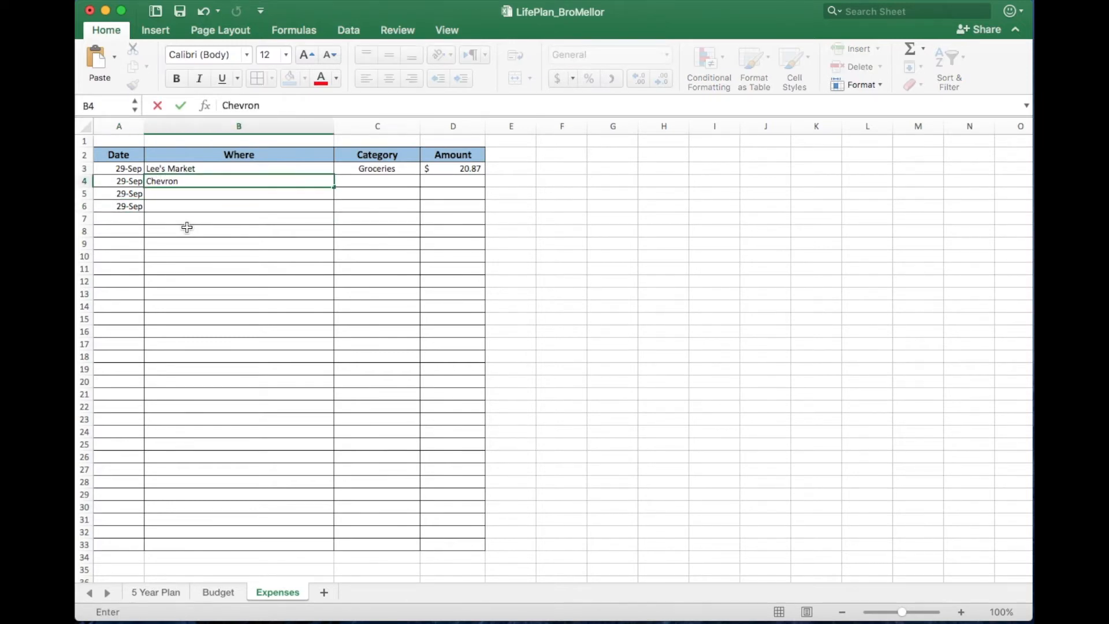
key(Tab)
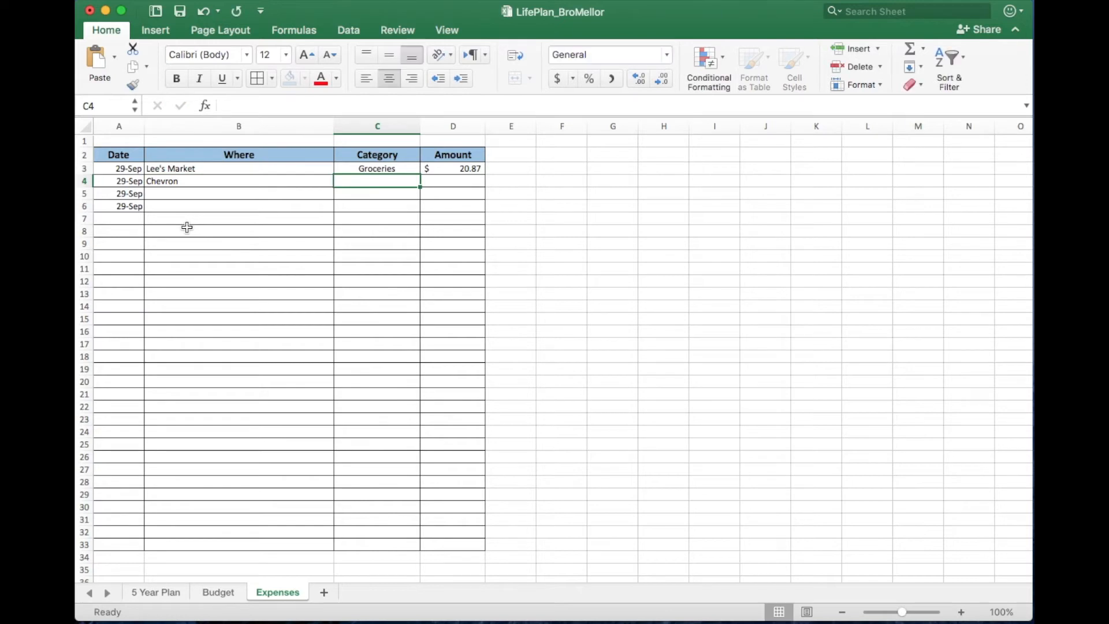
text(Fuel)
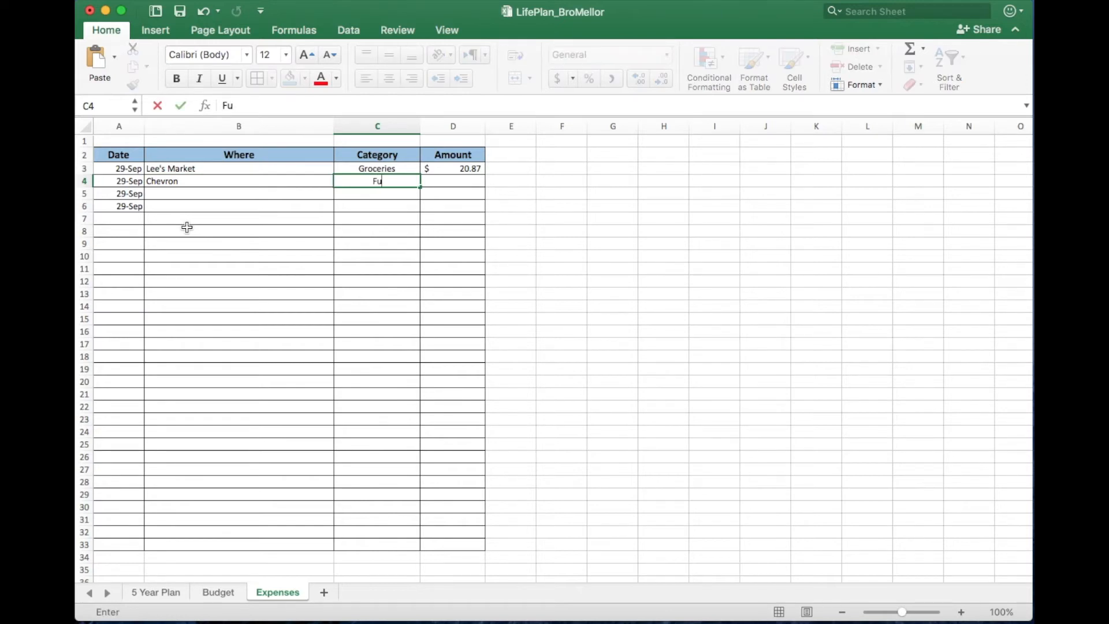
key(Tab)
text(28.)
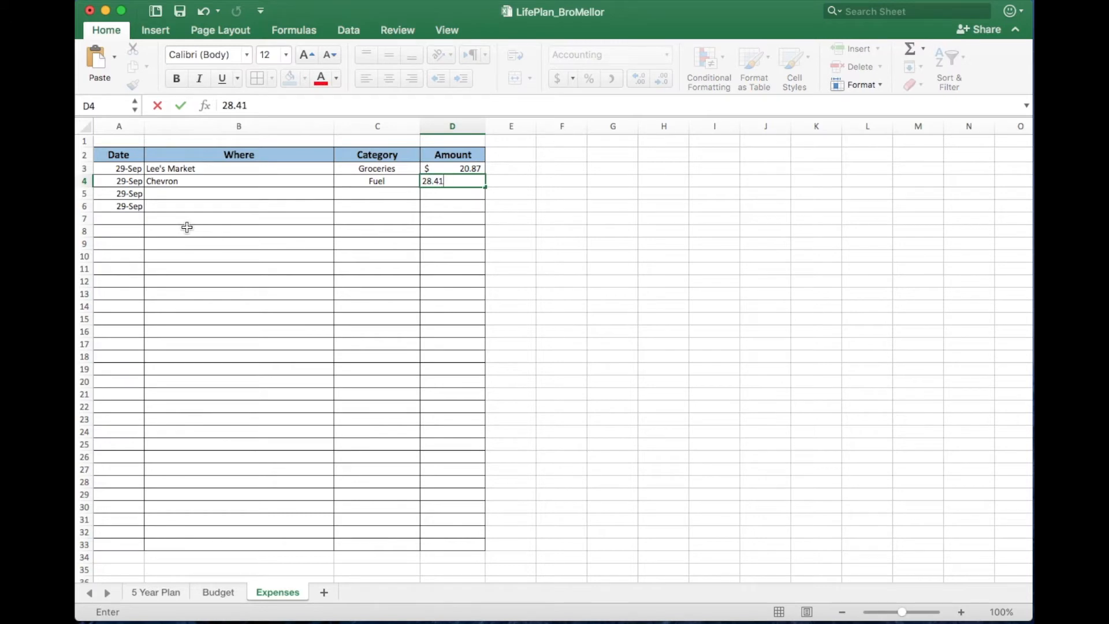
text(41)
key(Return)
- Complete the row 5 expense with place Swig, category Dine Out and amount 3.12
text(Swig)
key(Tab)
text(Dine Out)
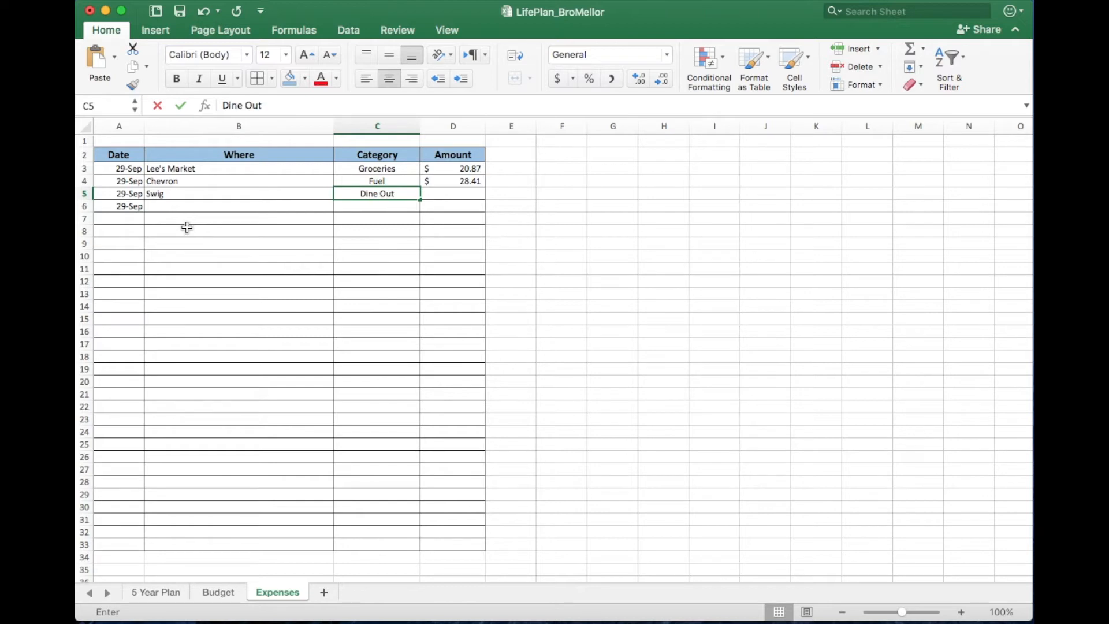
key(Tab)
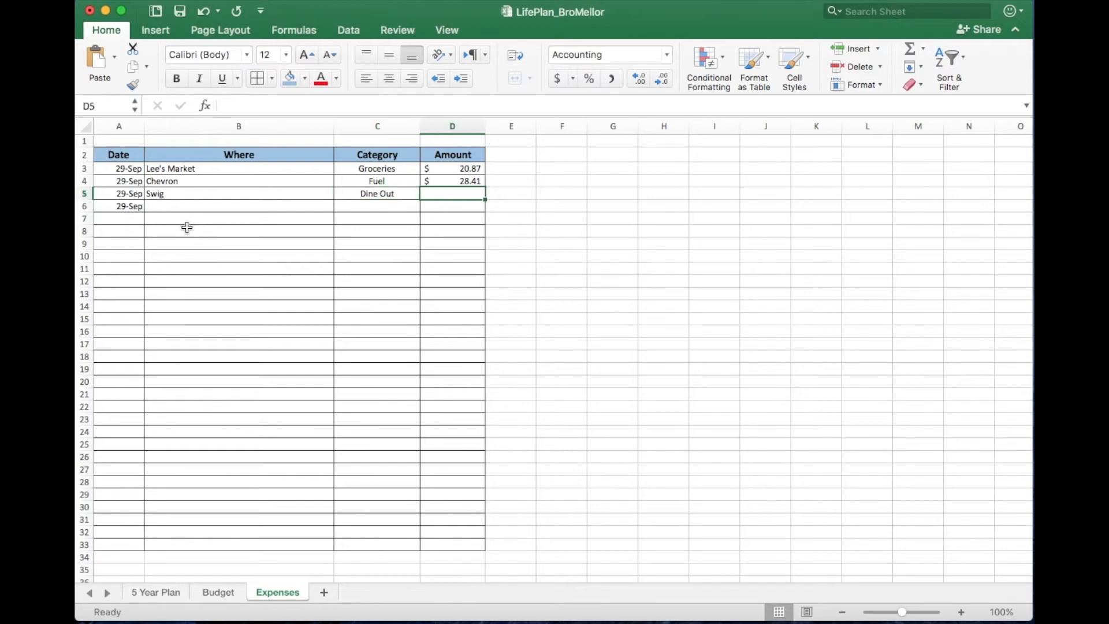
text(3.12)
key(Return)
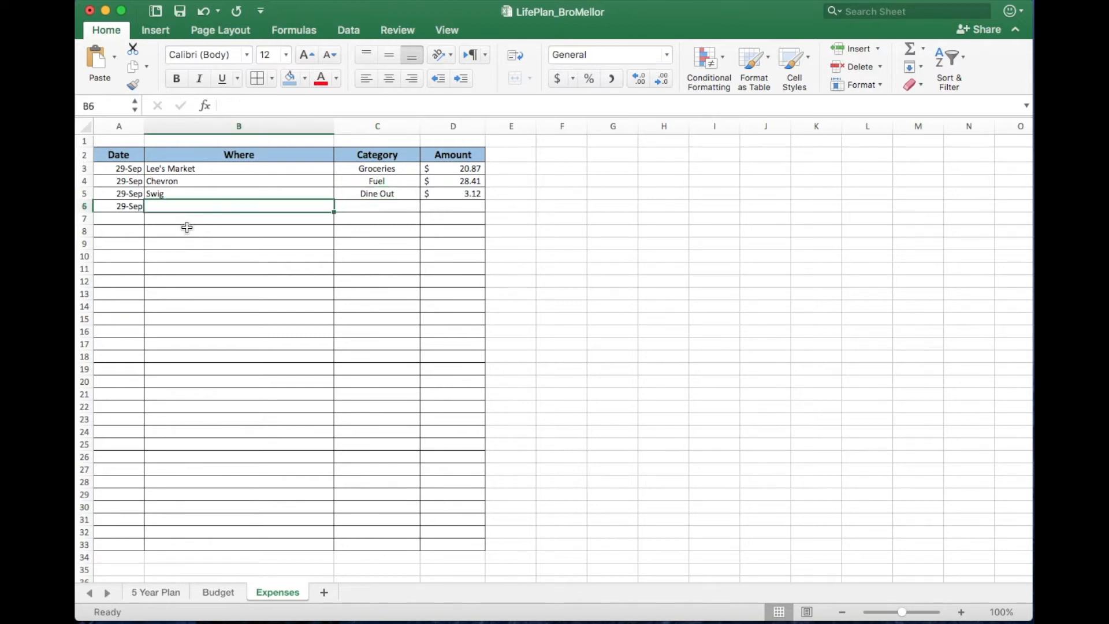
- Complete the row 6 expense with place Urban Wear, category Clothes and amount 45.93
text(Urban Wear)
key(Tab)
text(Clothes)
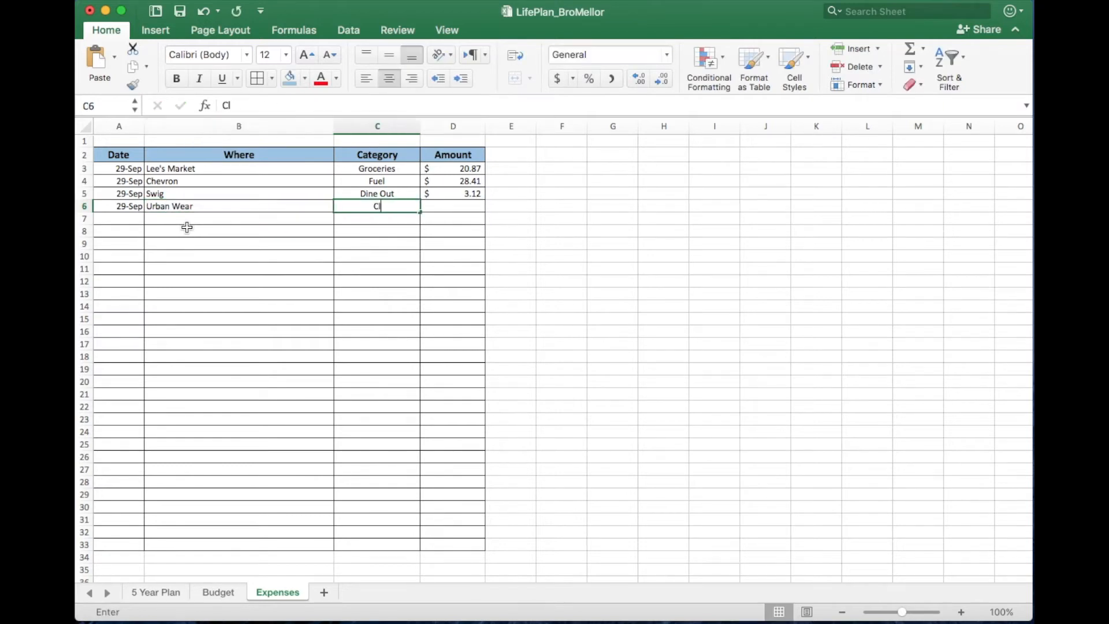
key(Tab)
text(45.9)
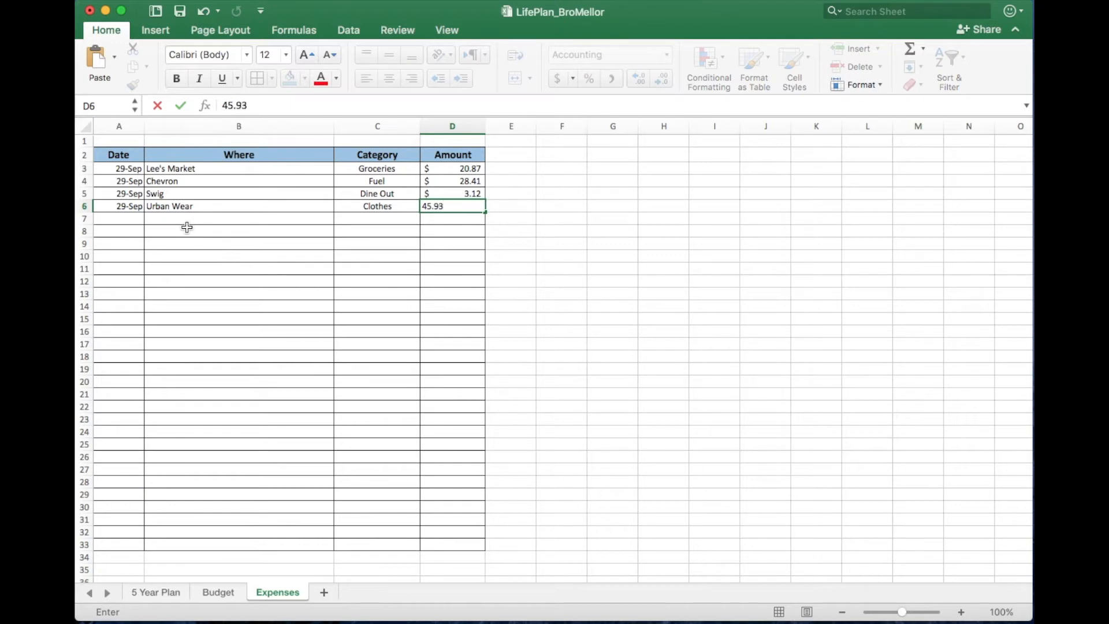
key(Return)
click(191, 239)
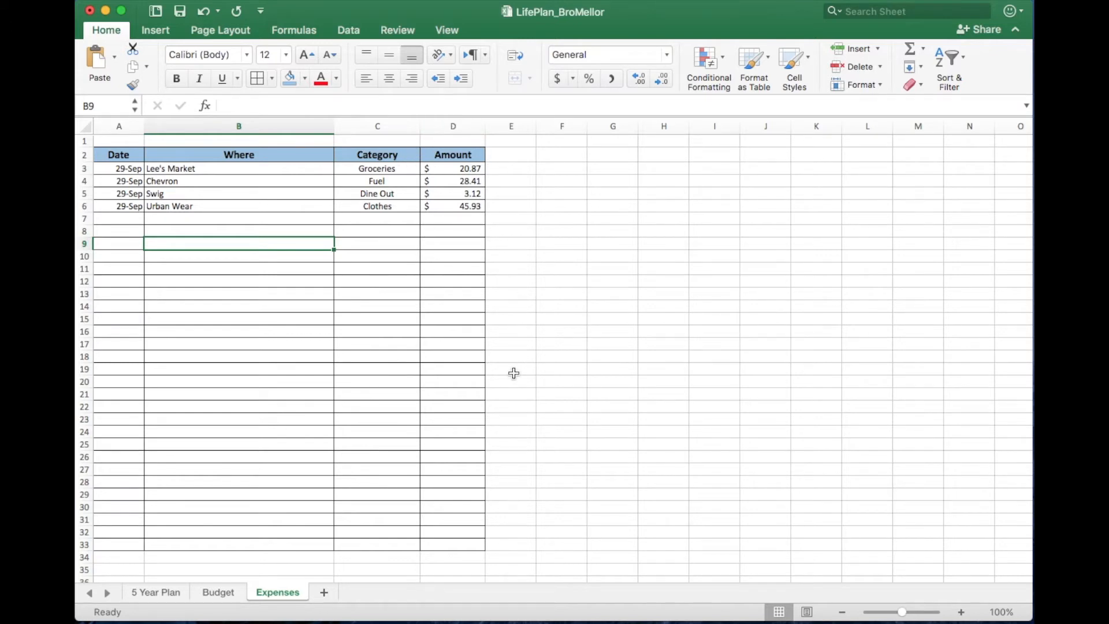
- On the Budget sheet, enter actual expenses of 20.87 for Groceries and 3.12 for Dine Out
click(218, 592)
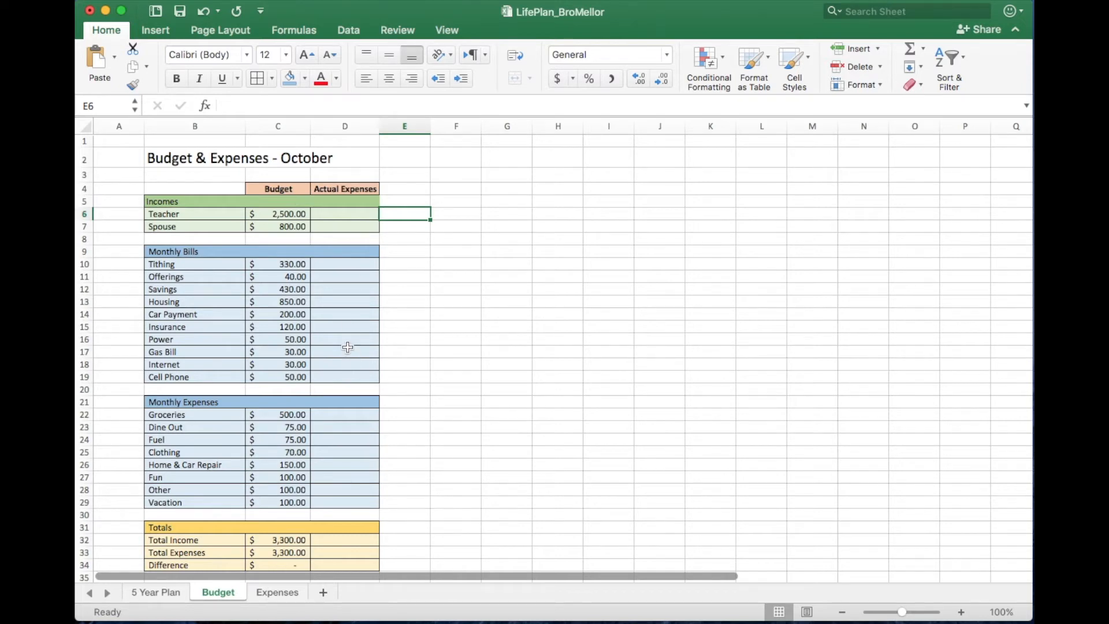
scroll(349, 348, down, 1)
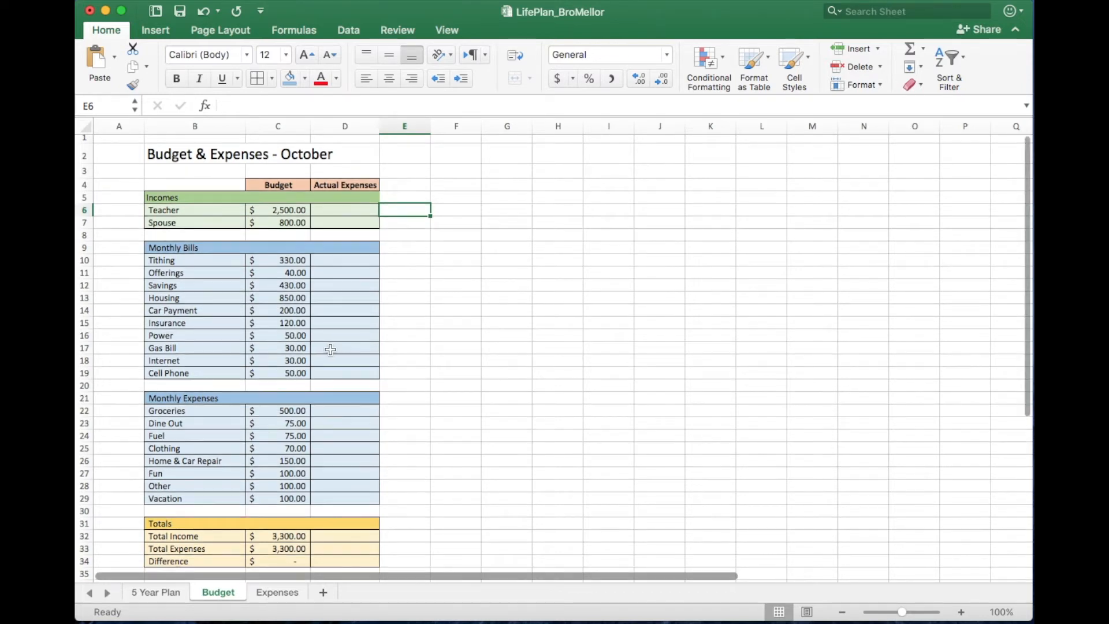
scroll(330, 349, down, 4)
click(352, 365)
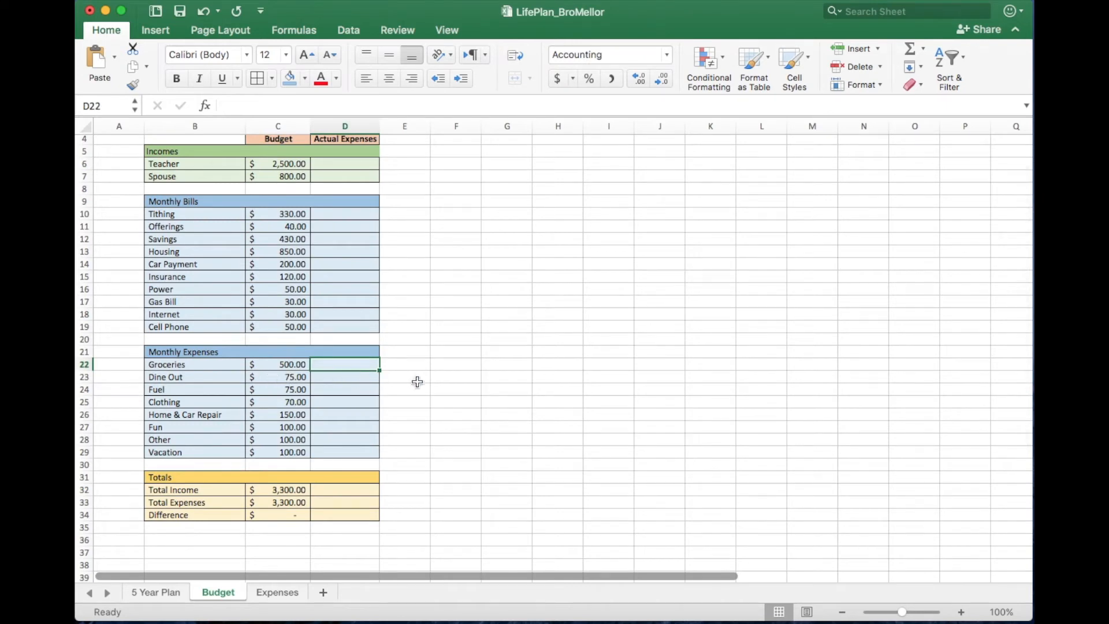
text(20.8)
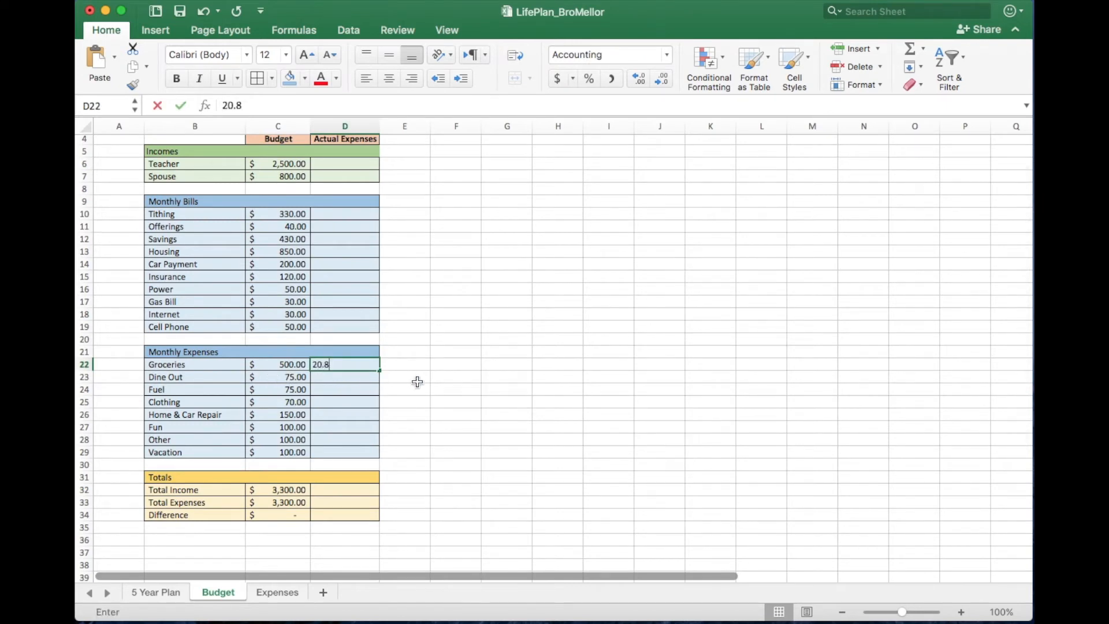
text(7)
key(Return)
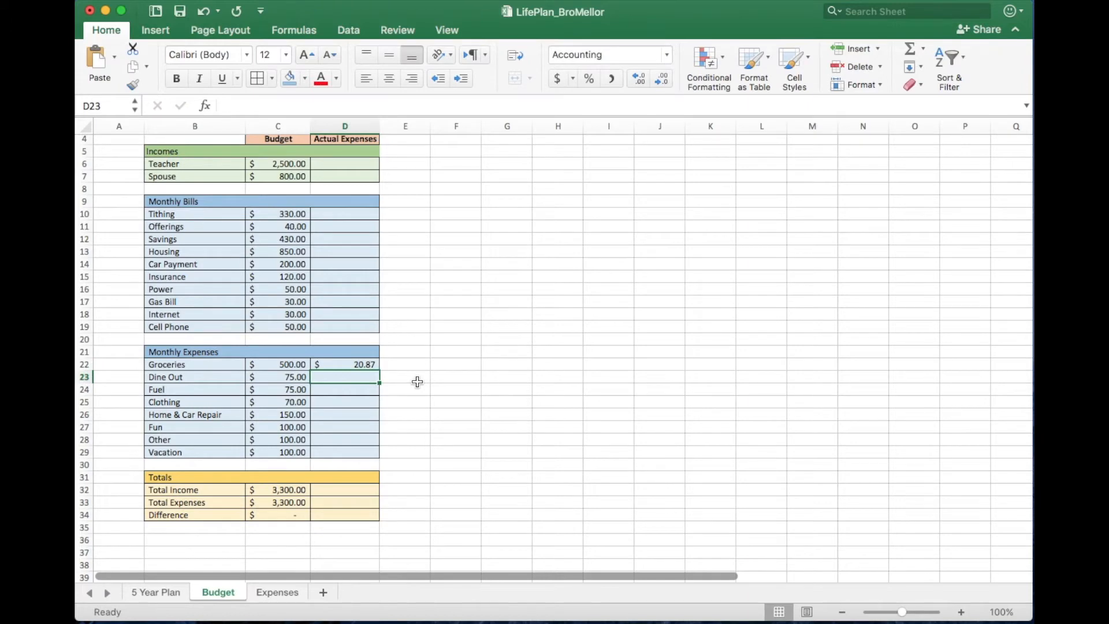
text(3.12)
key(Return)
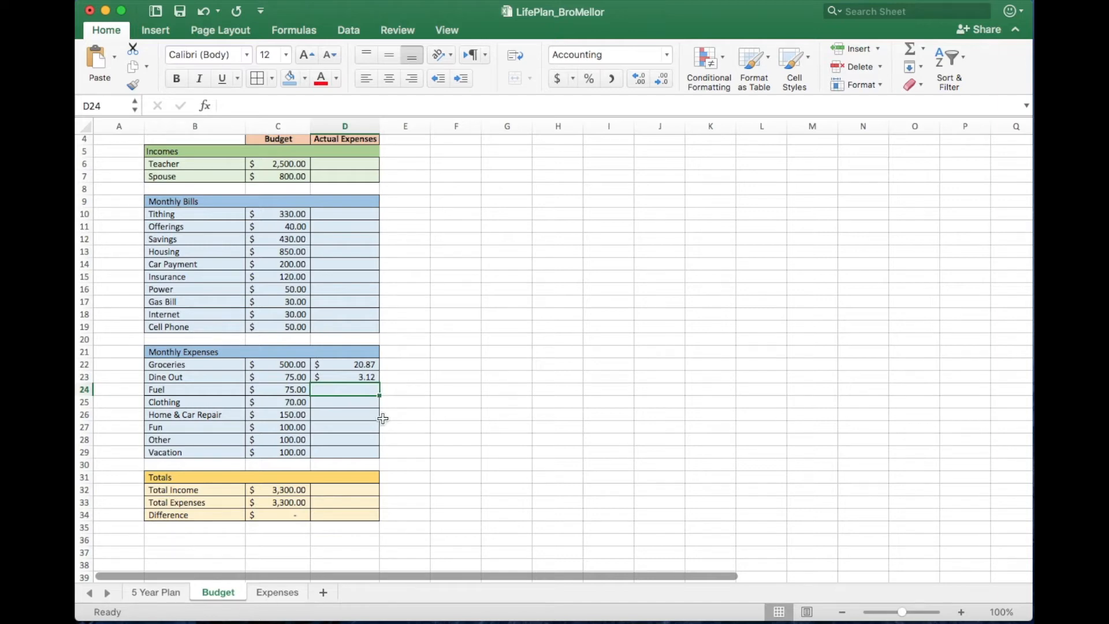
- Enter actual expenses of 28.41 for Fuel and 45.93 for Clothing in the Monthly Expenses section
text(28.)
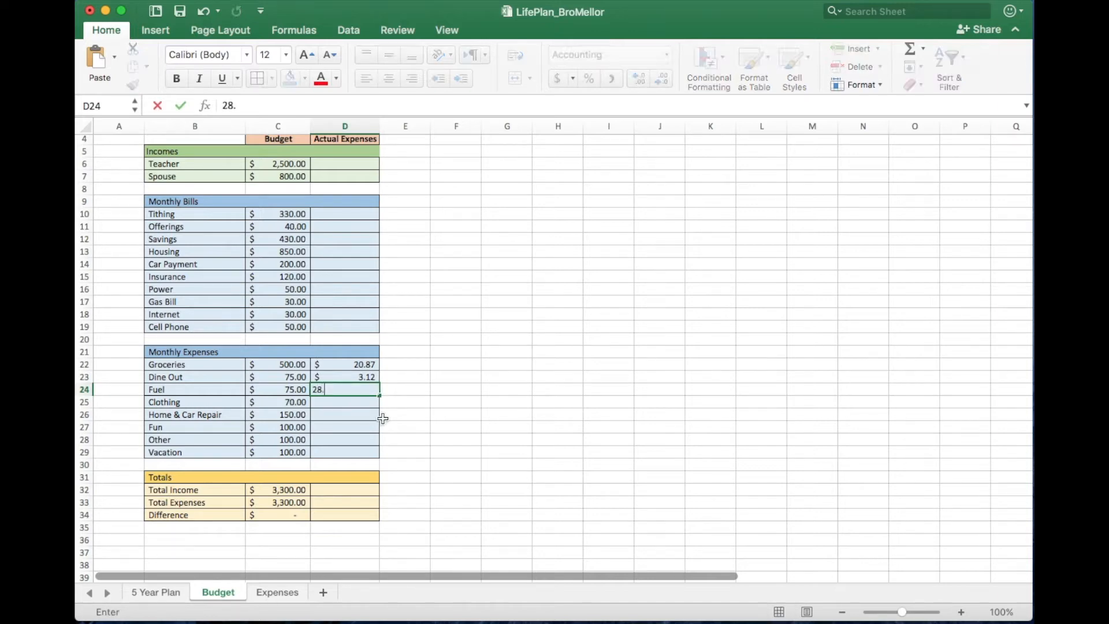
key(Return)
key(Return)
key(Return)
key(Return)
key(Up)
key(Up)
key(Up)
text(45)
key(Return)
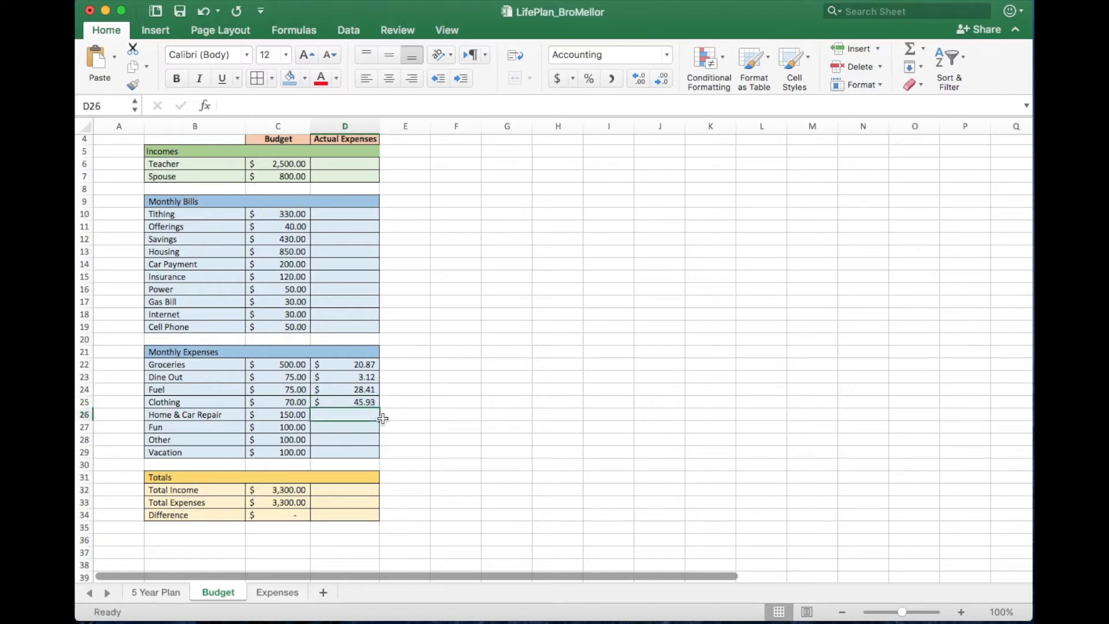
- Review the Actual Expenses column of the October budget across incomes, monthly bills, monthly expenses and totals
click(355, 441)
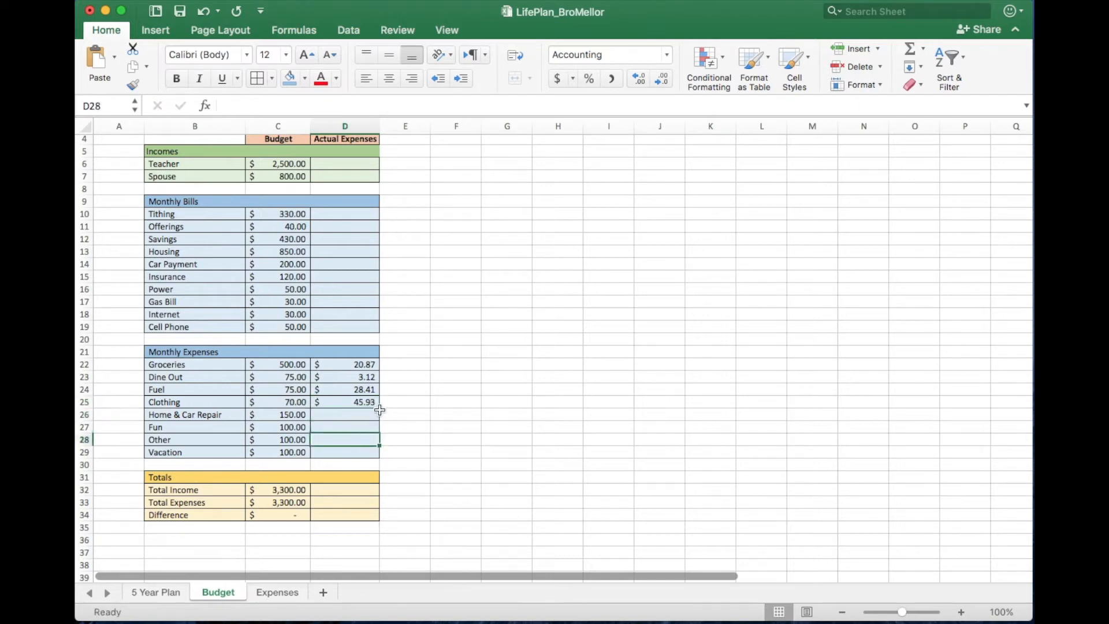
scroll(412, 387, up, 2)
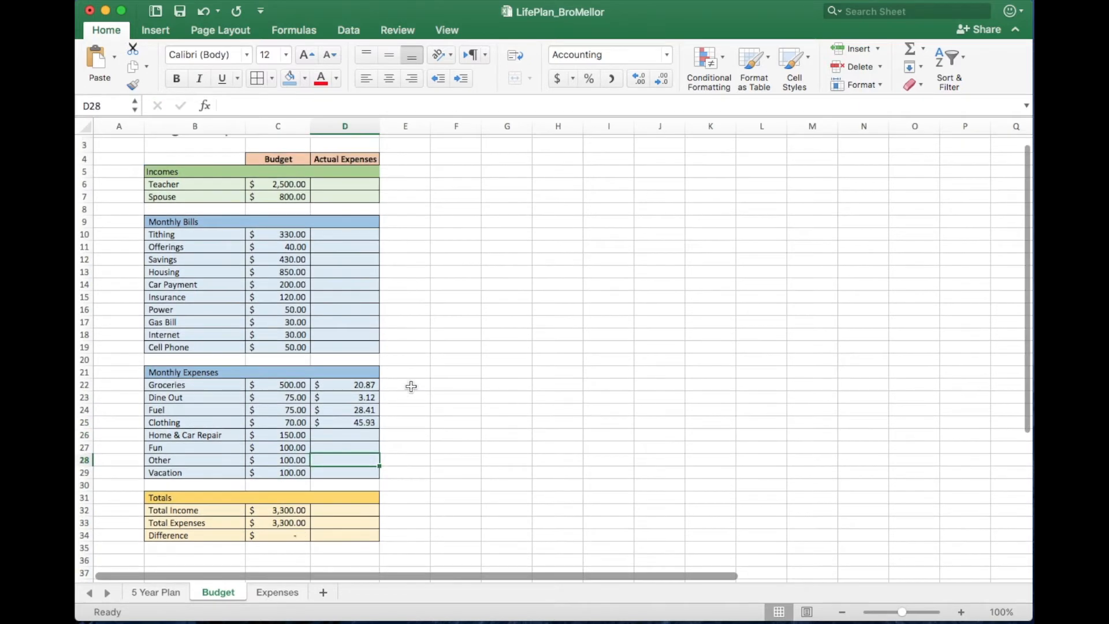
scroll(411, 387, up, 2)
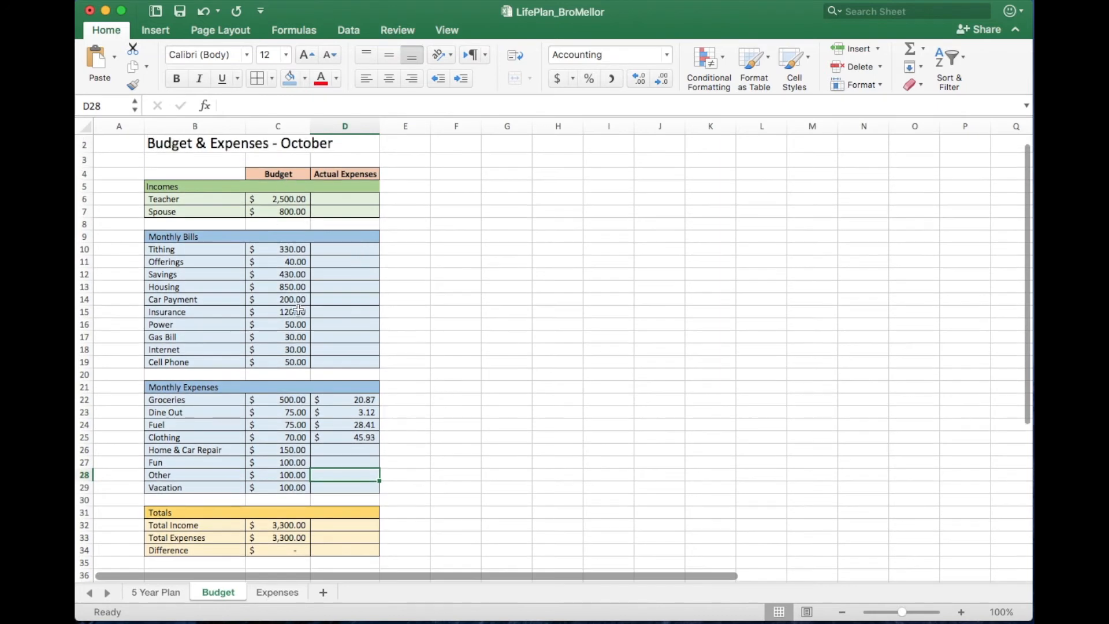
scroll(428, 357, down, 1)
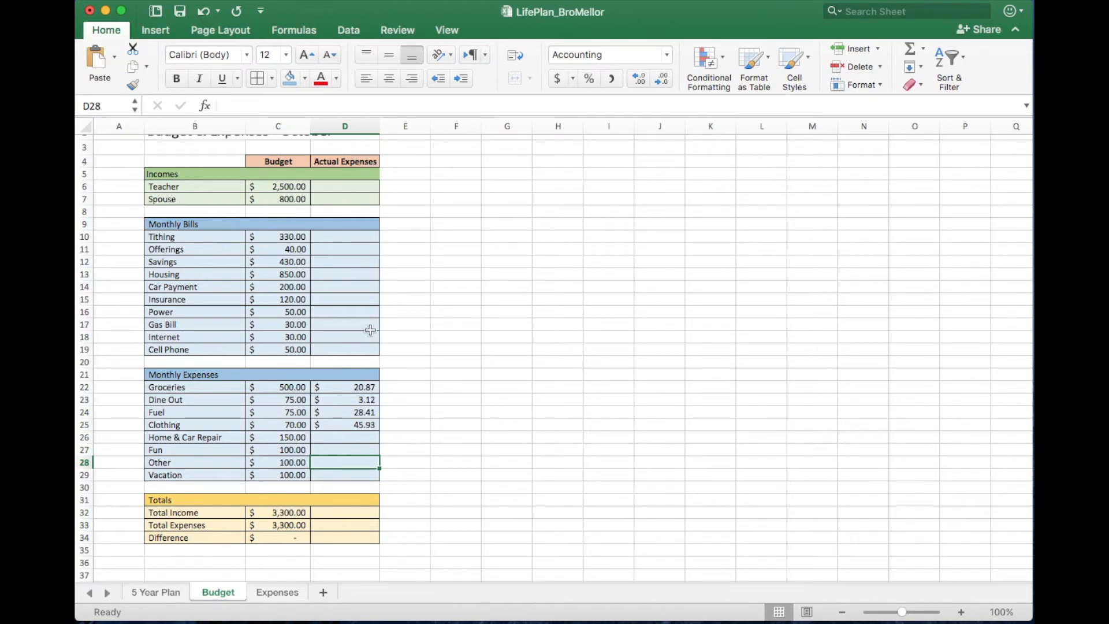
click(340, 174)
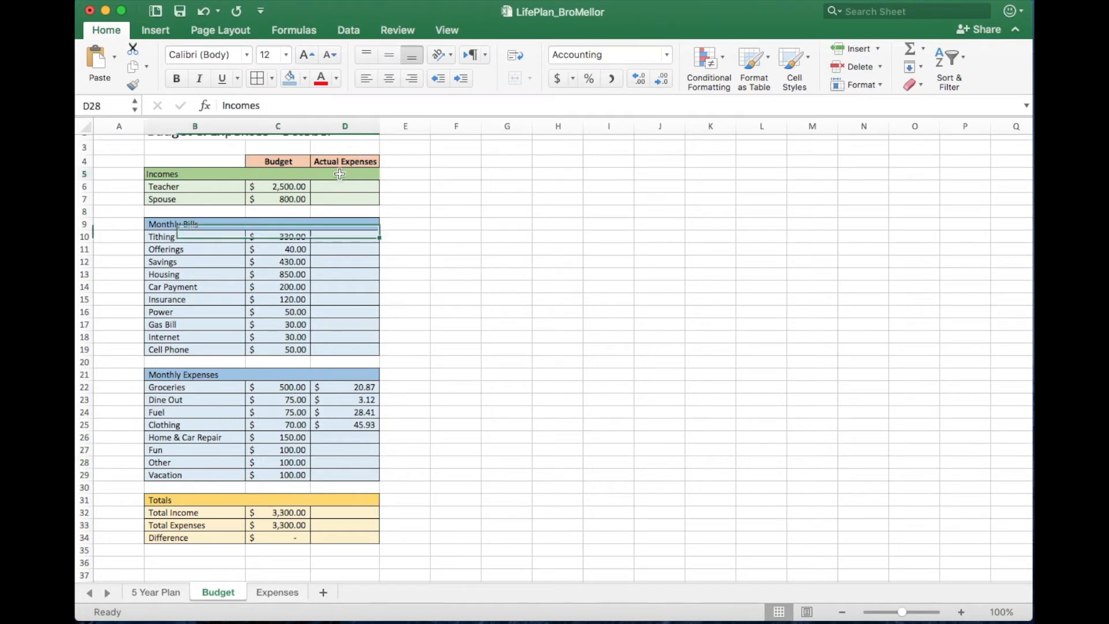
click(364, 249)
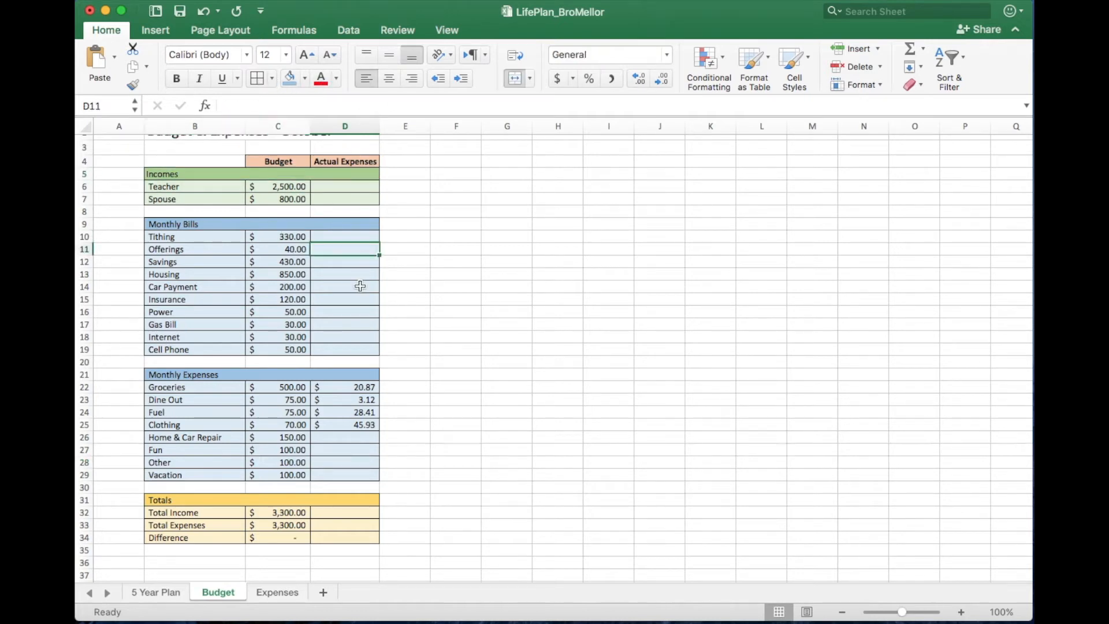
scroll(372, 213, up, 2)
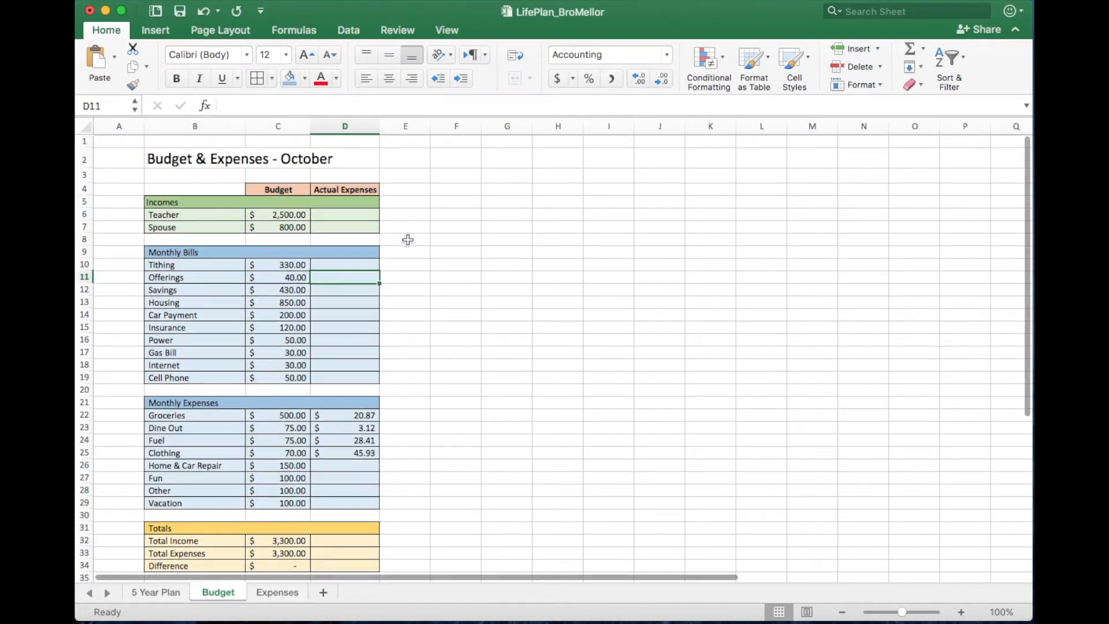
scroll(379, 231, down, 1)
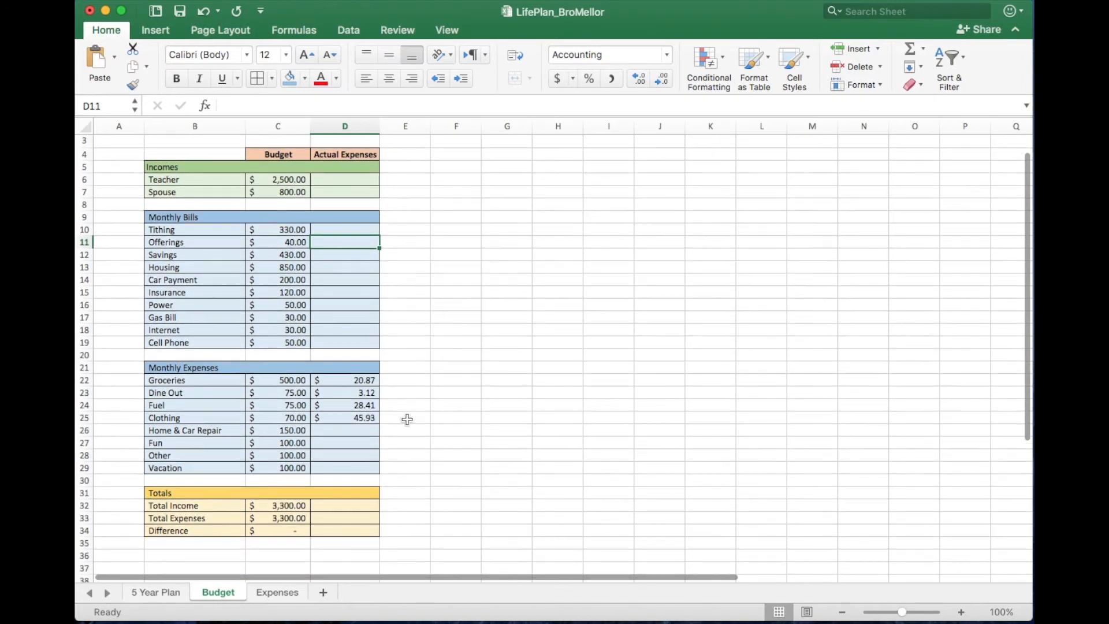
- On the Budget sheet, enter the column heading Remaining in cell E4, next to Actual Expenses
click(275, 592)
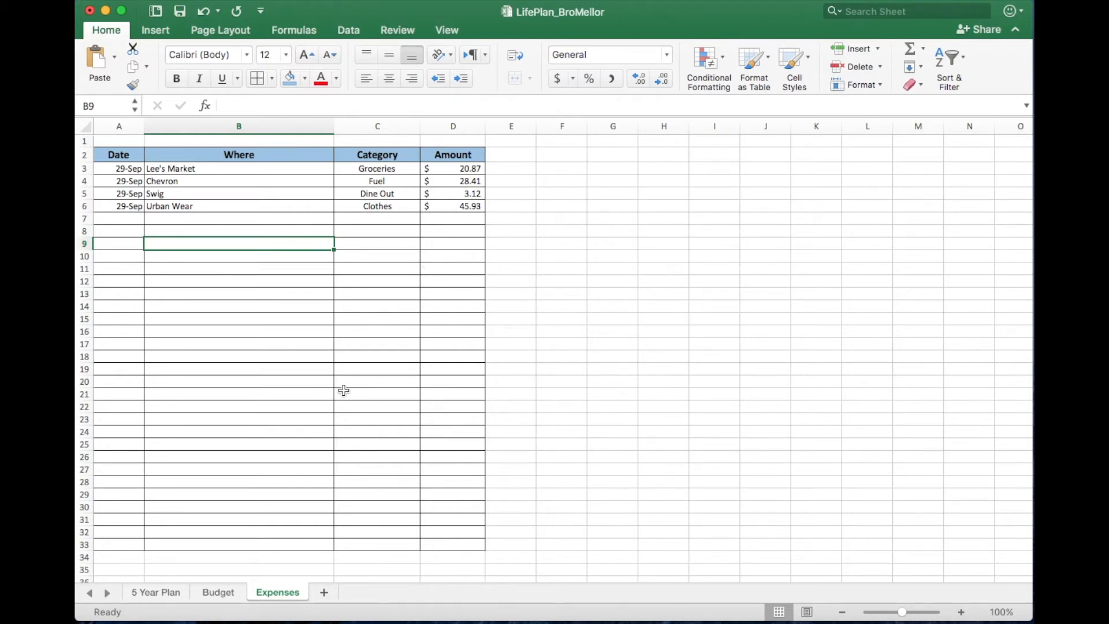
click(220, 591)
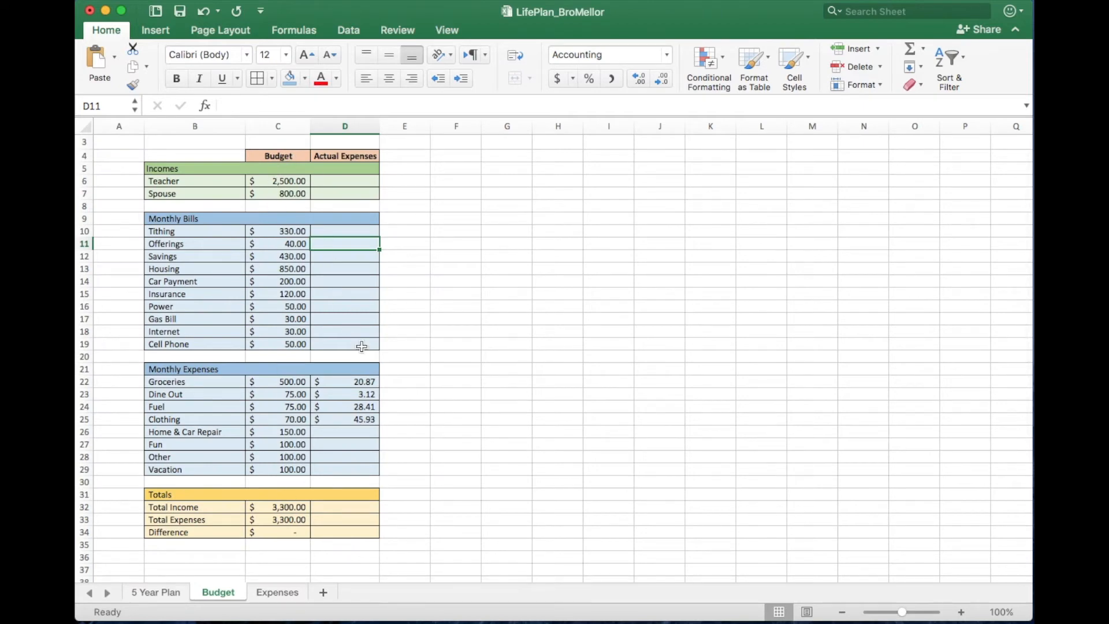
scroll(381, 254, up, 1)
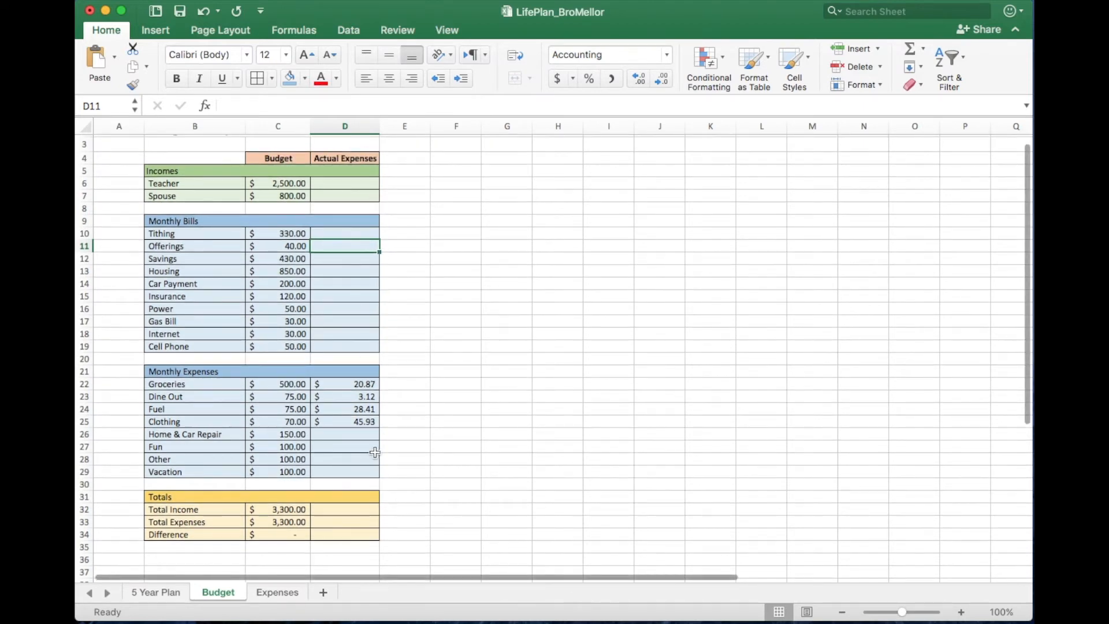
click(402, 184)
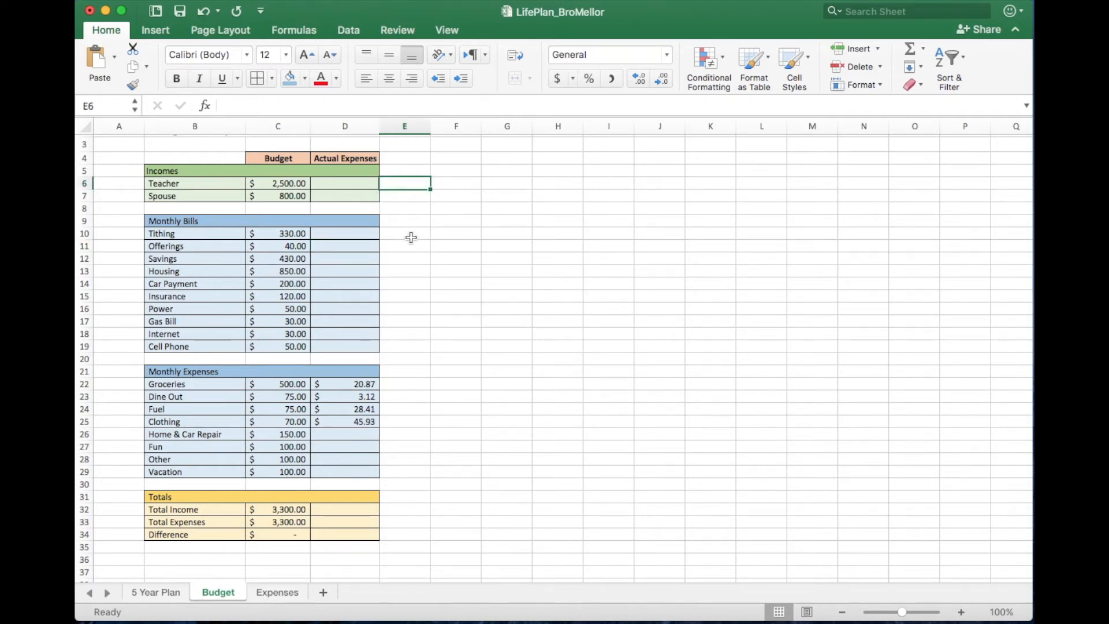
scroll(403, 207, up, 1)
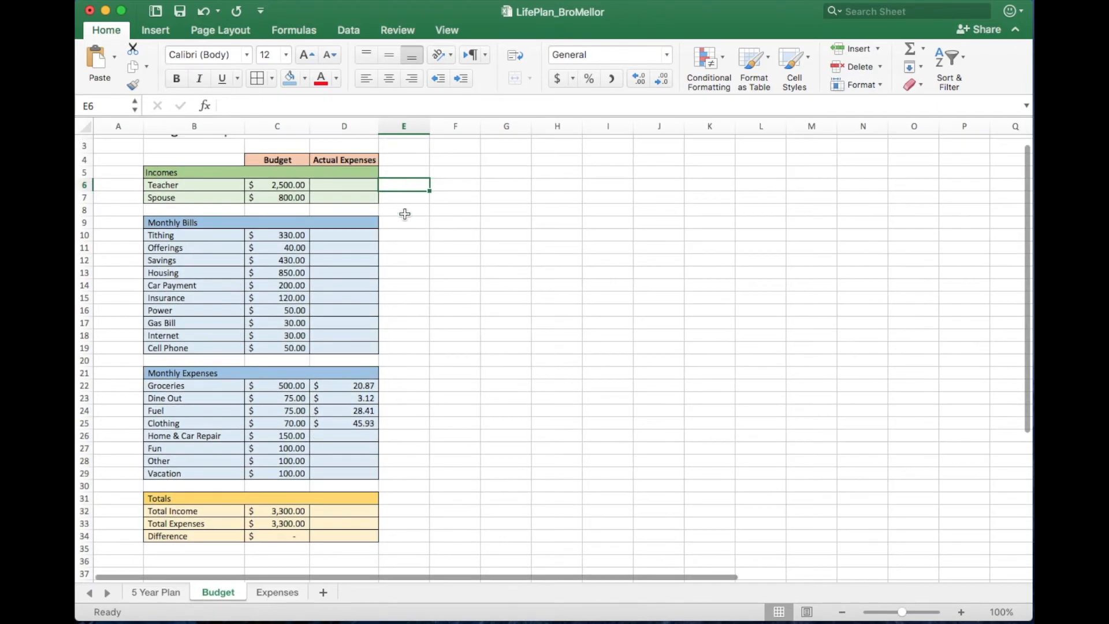
key(Up)
key(Up)
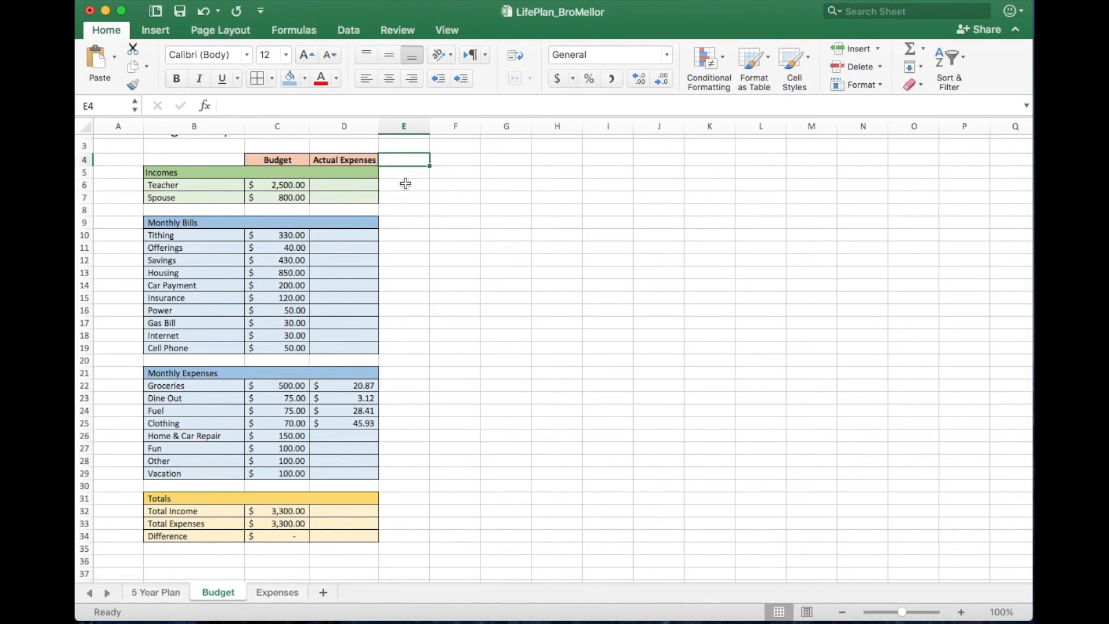
text(Di)
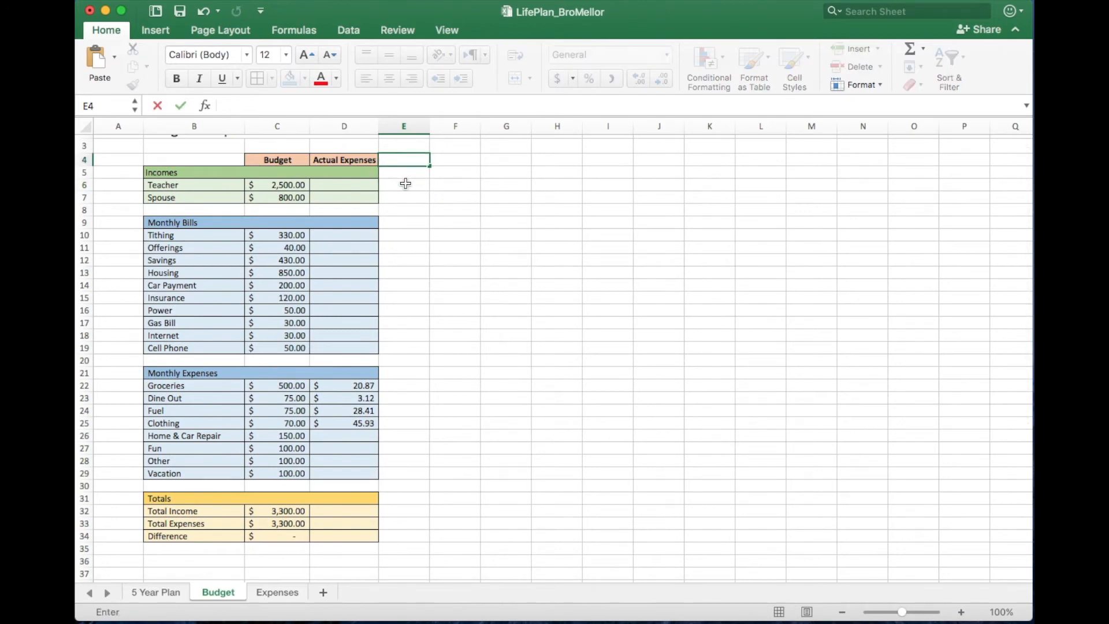
text(emaining)
key(Return)
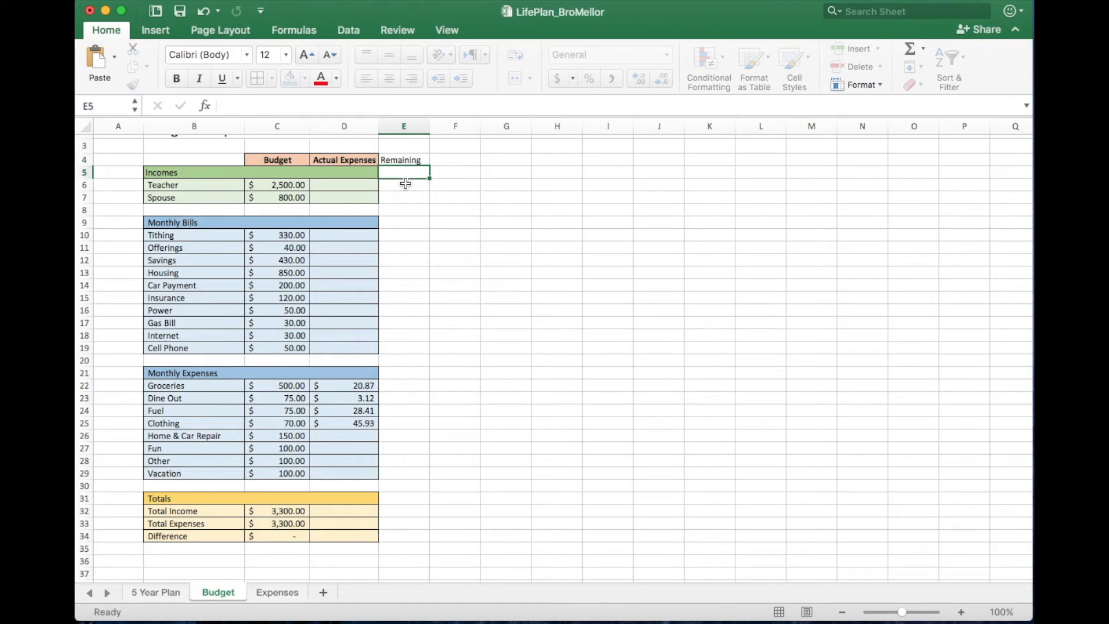
- Make the Remaining heading bold with the light orange fill of the neighbouring headings, and widen column E slightly
click(406, 160)
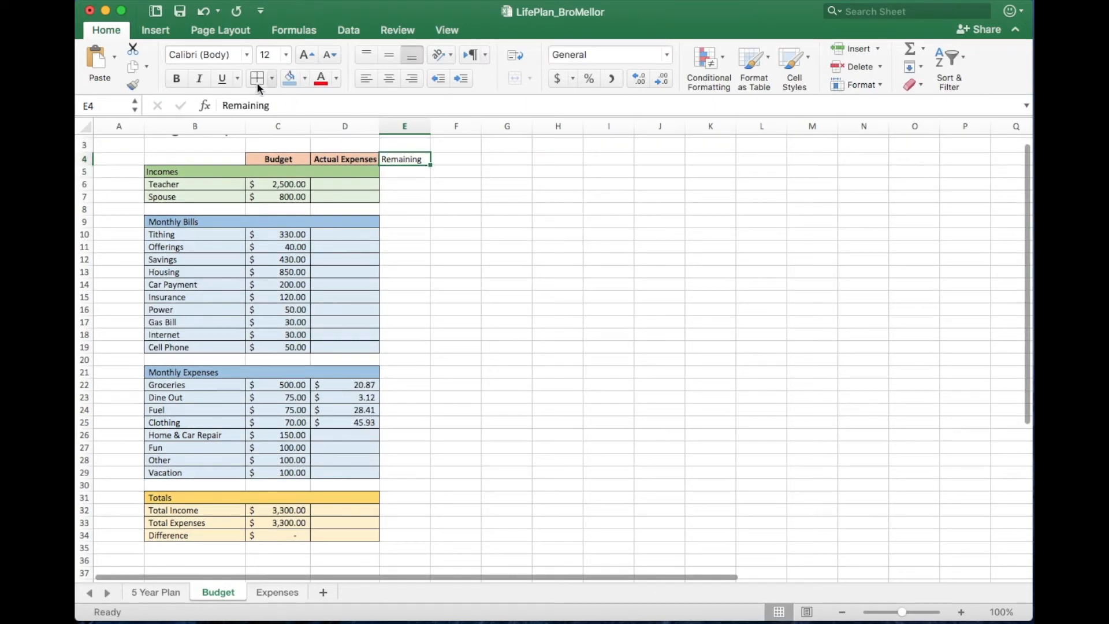
key(super+b)
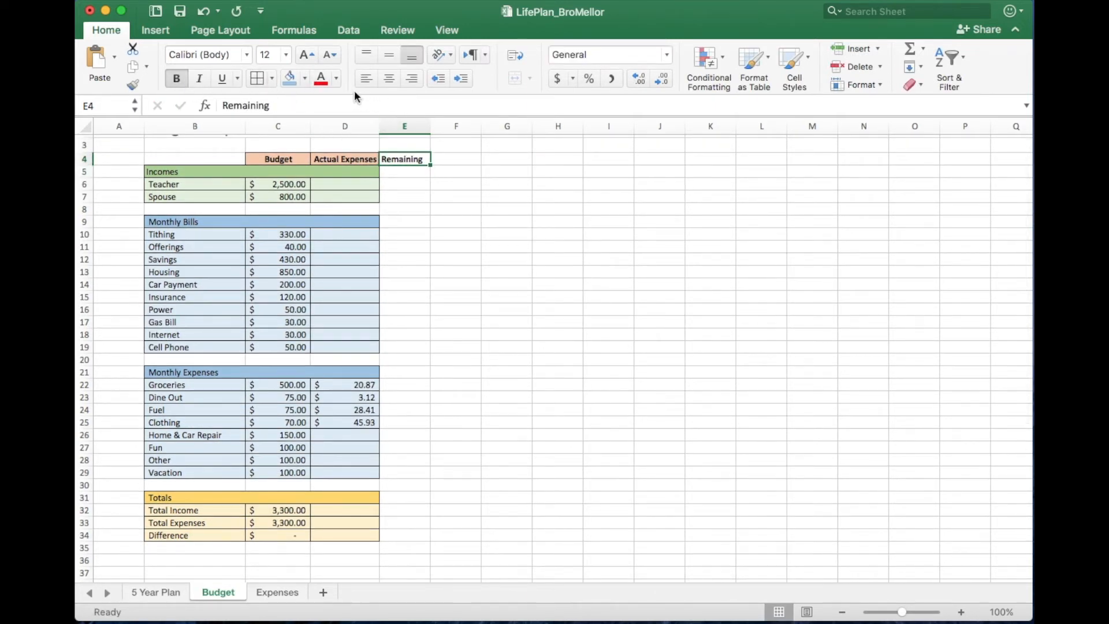
click(304, 80)
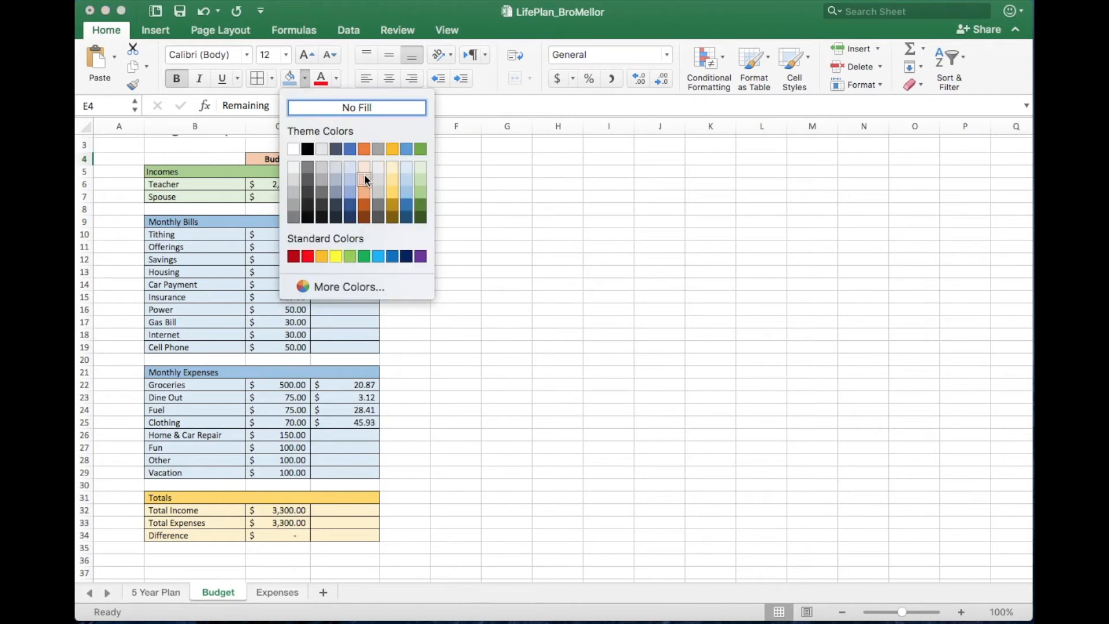
click(363, 187)
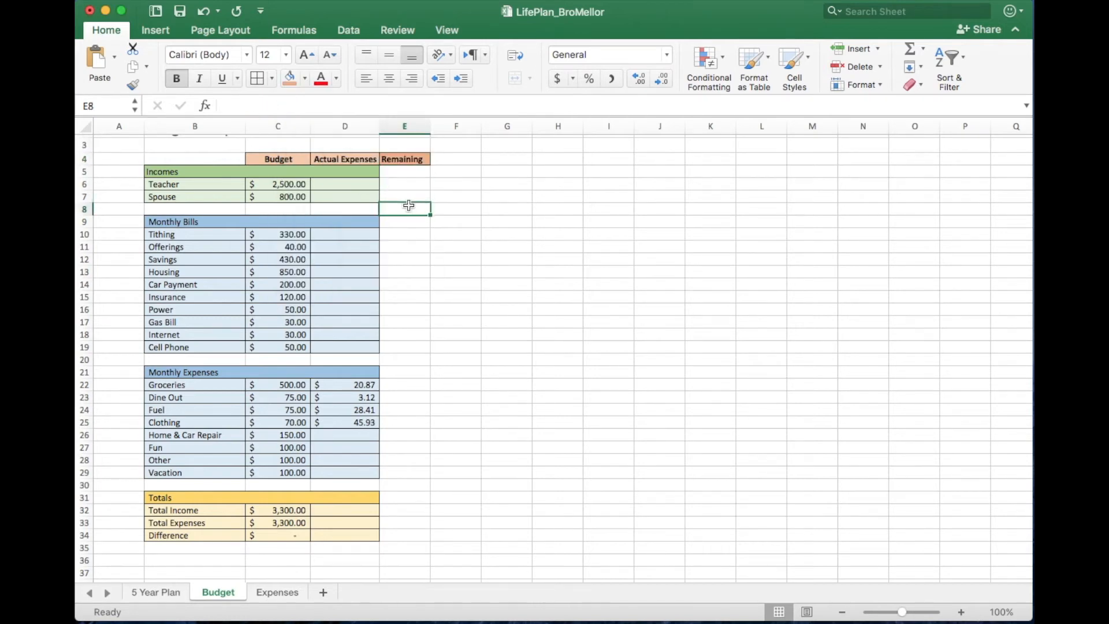
click(304, 80)
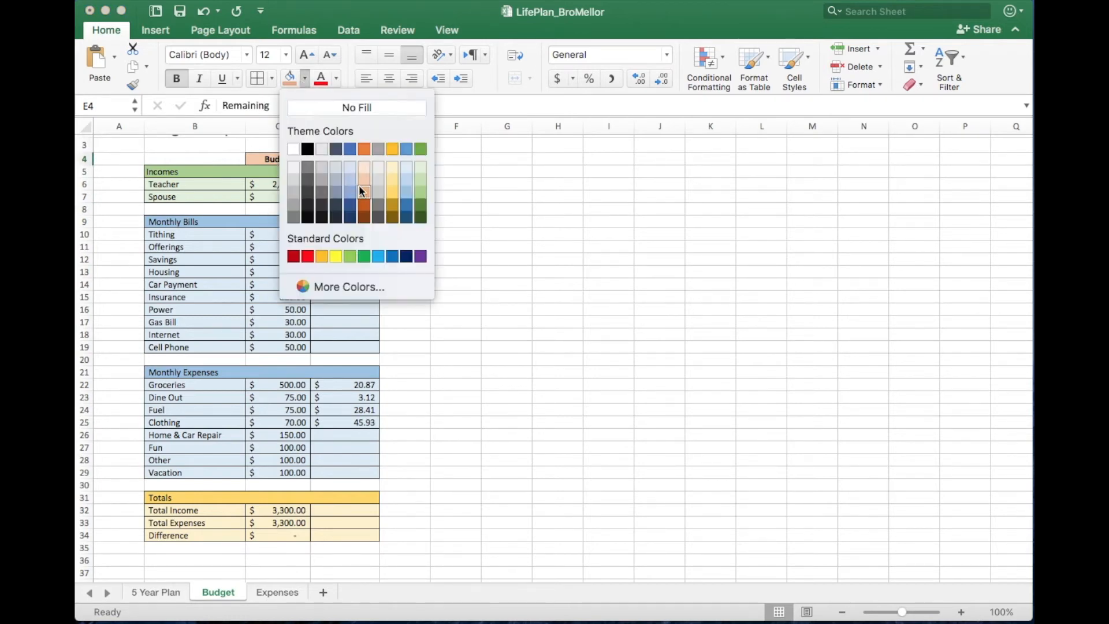
click(361, 191)
click(428, 209)
drag(430, 139, 437, 139)
click(442, 198)
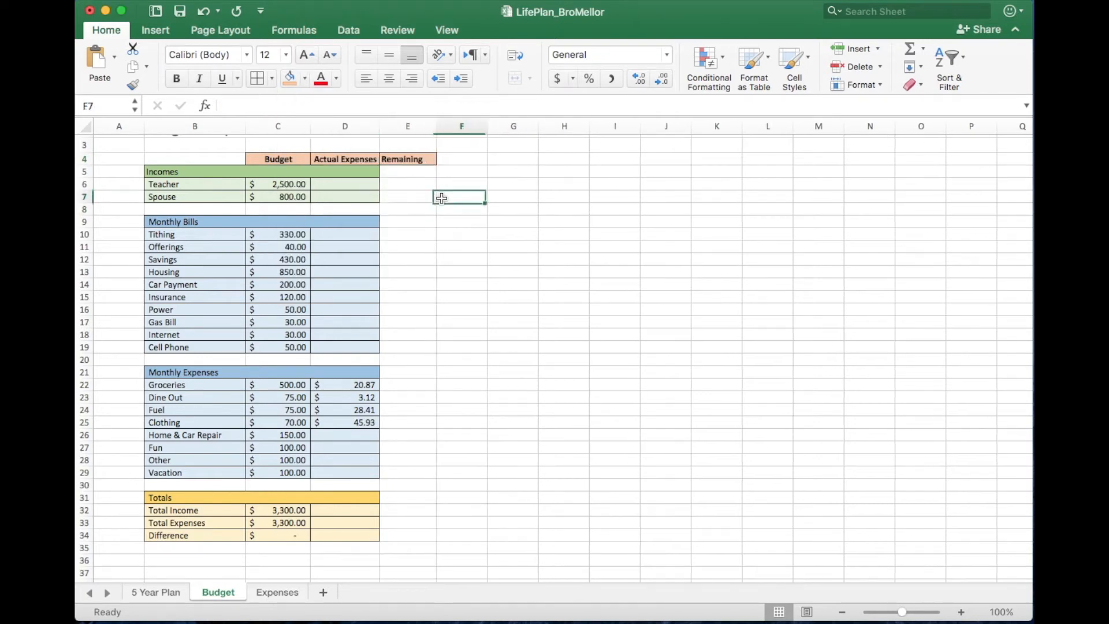
- Calculate the remaining Groceries amount in E22 with the formula =C22-D22
scroll(393, 185, down, 1)
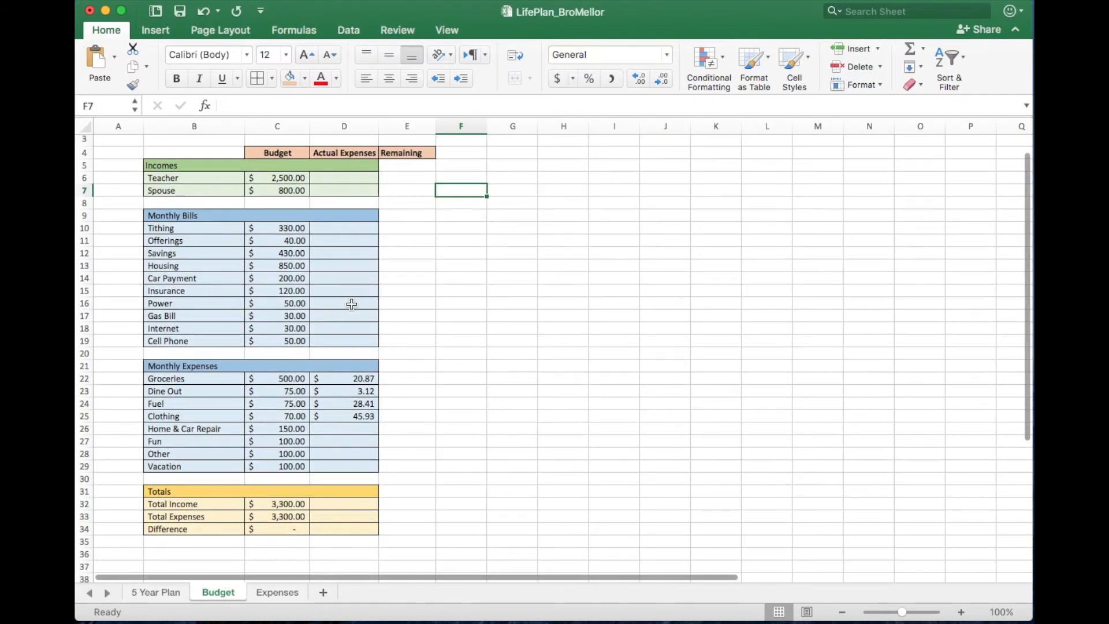
click(396, 378)
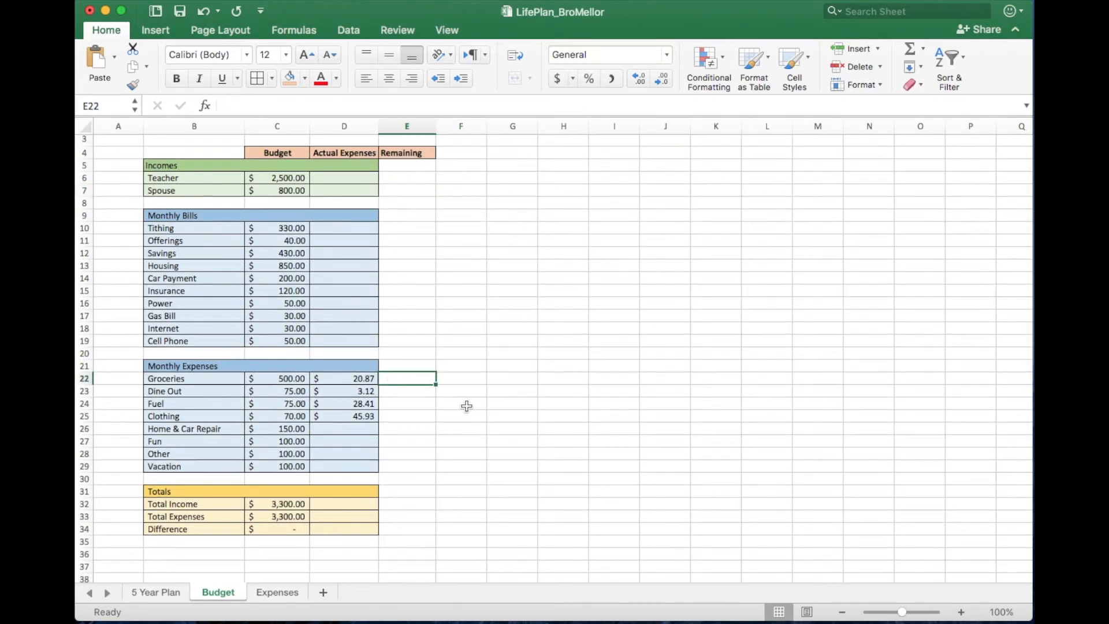
text(=)
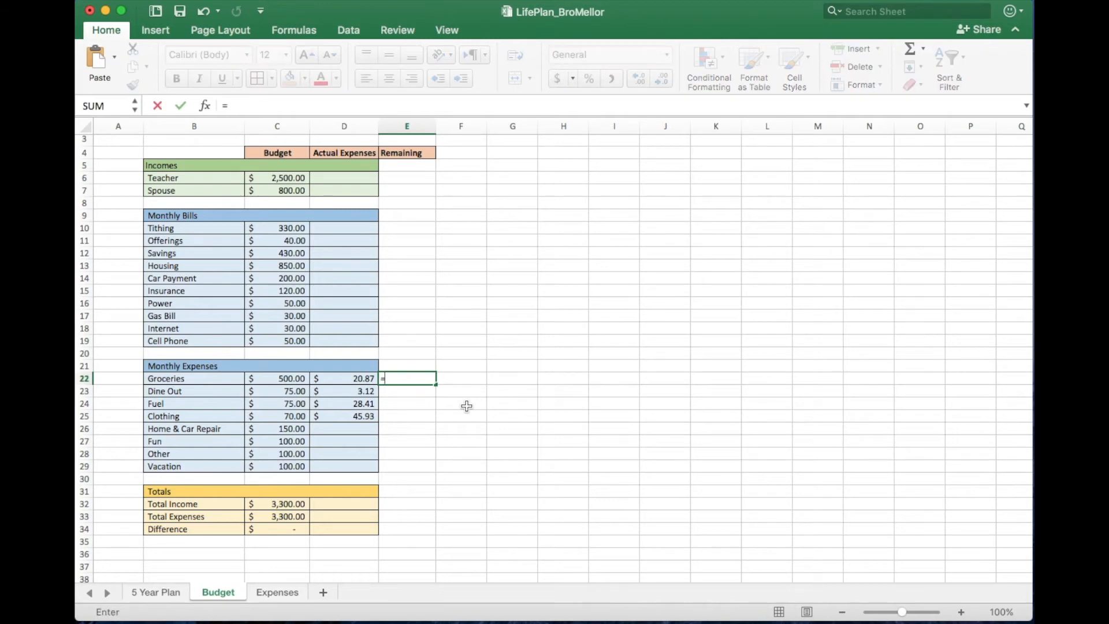
click(286, 381)
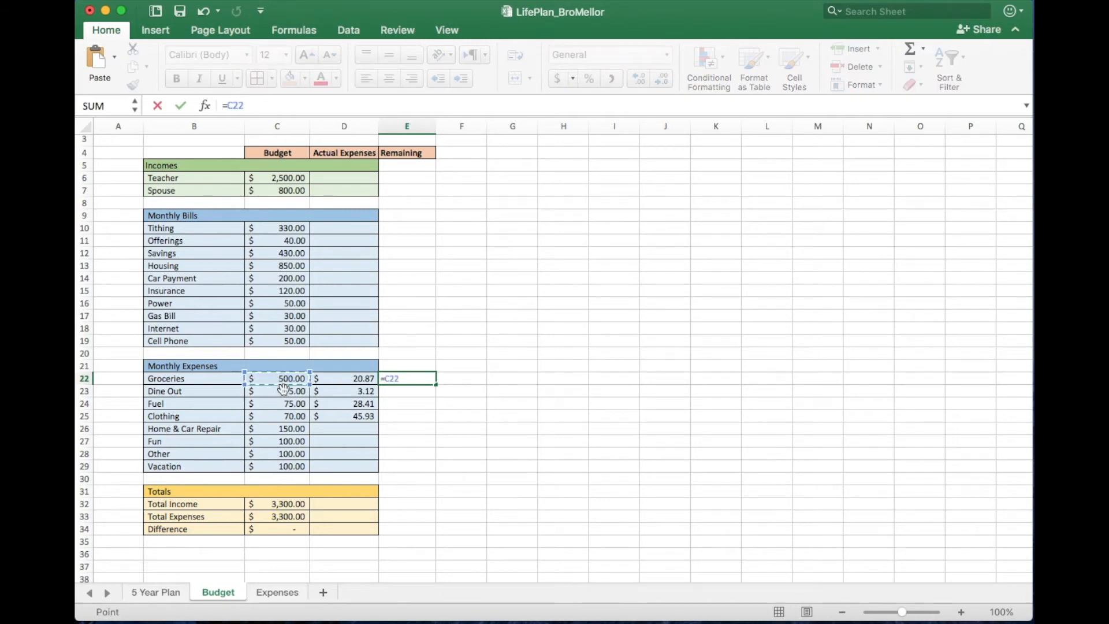
text(-)
click(360, 379)
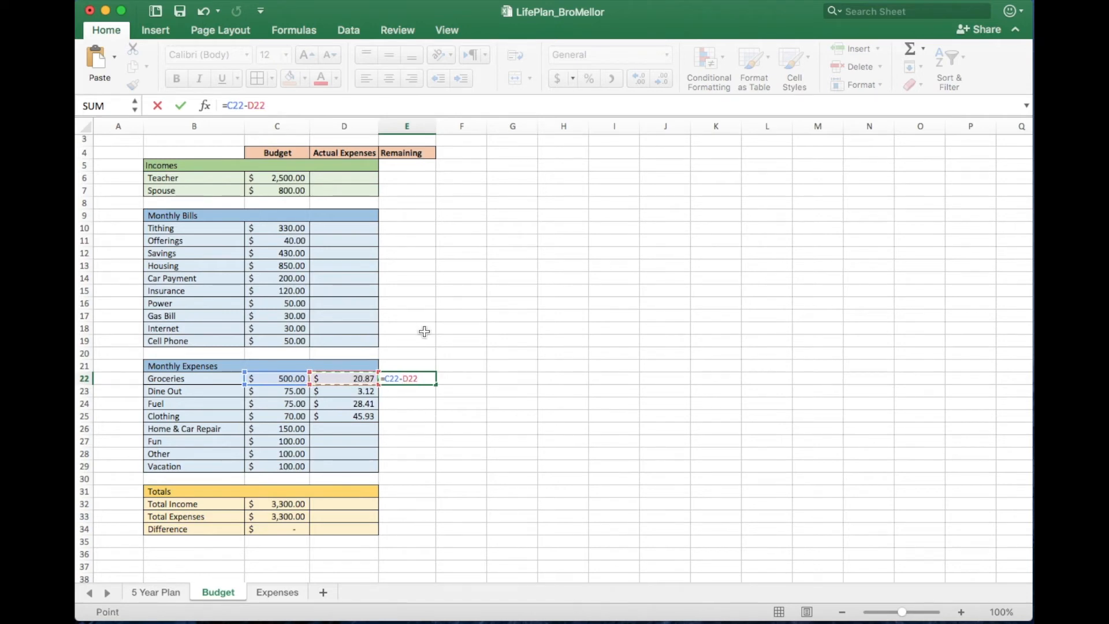
key(Return)
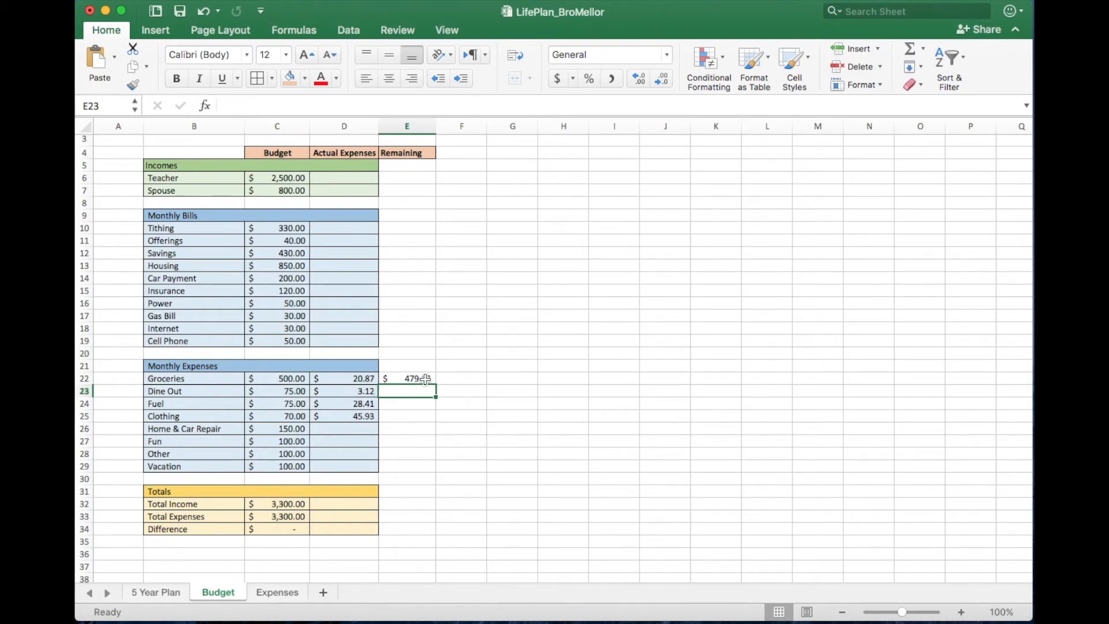
- Fill the Groceries remaining formula down through the Vacation row, covering E22 to E29
click(461, 379)
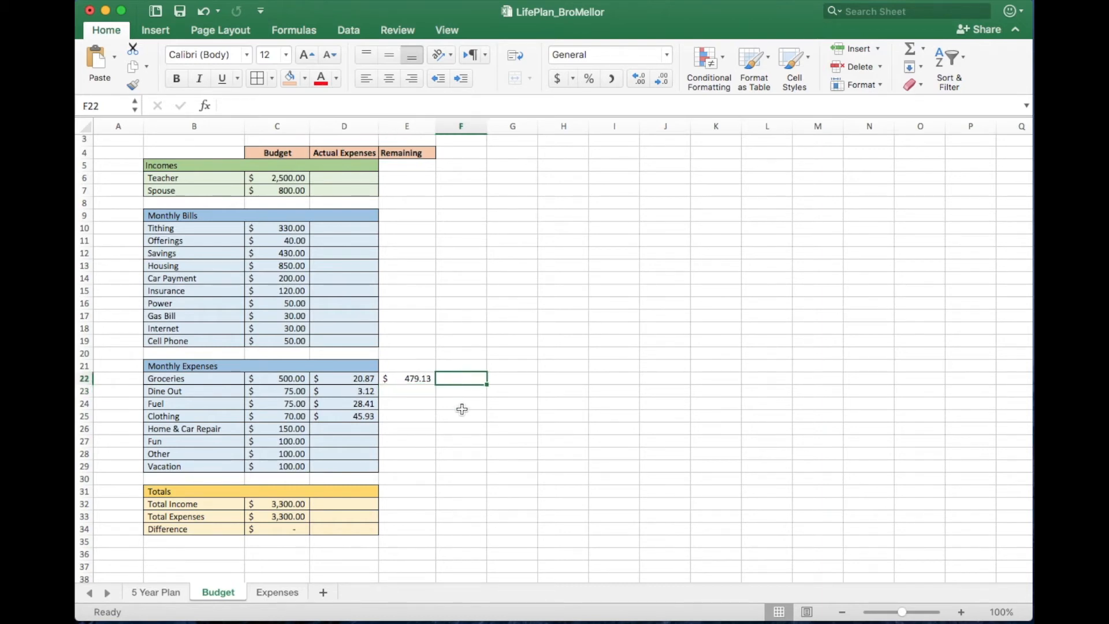
click(425, 381)
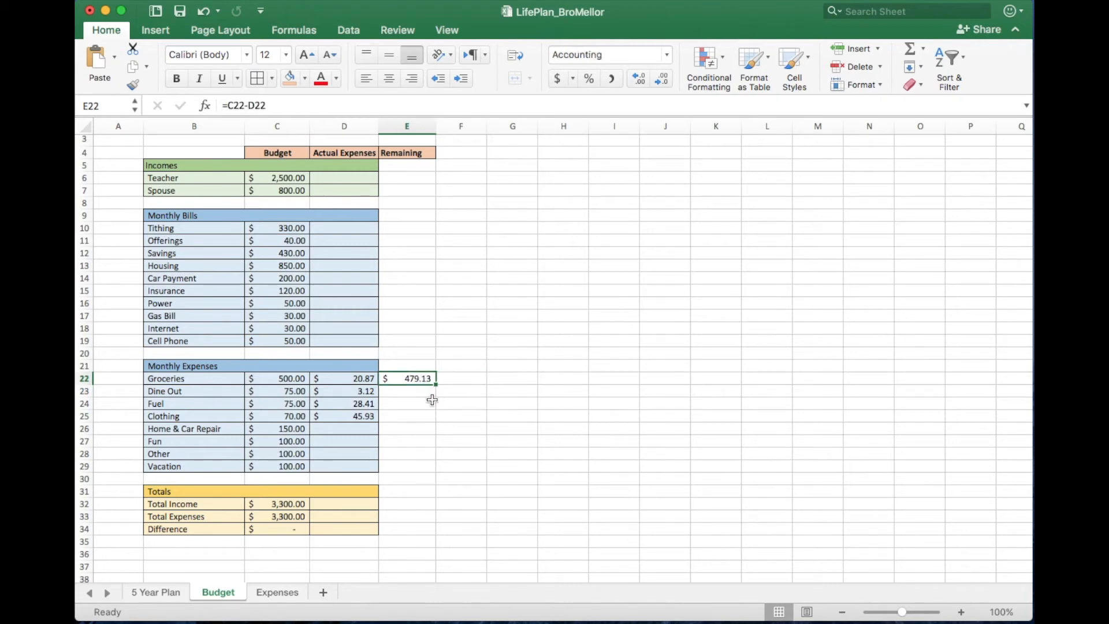
key(Down)
key(Down)
key(Down)
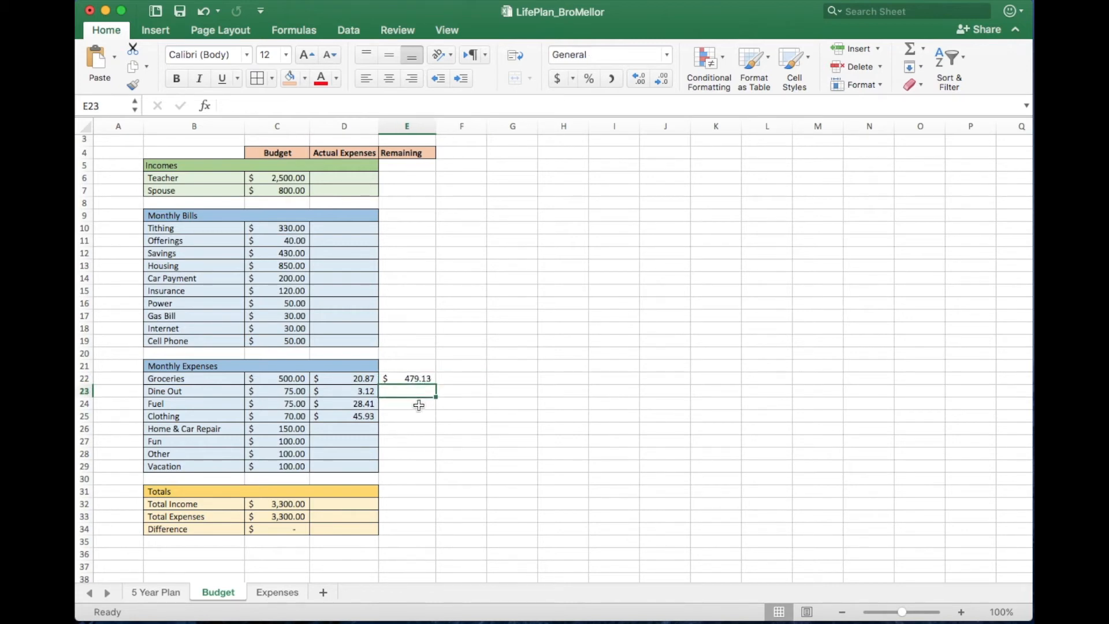
click(433, 383)
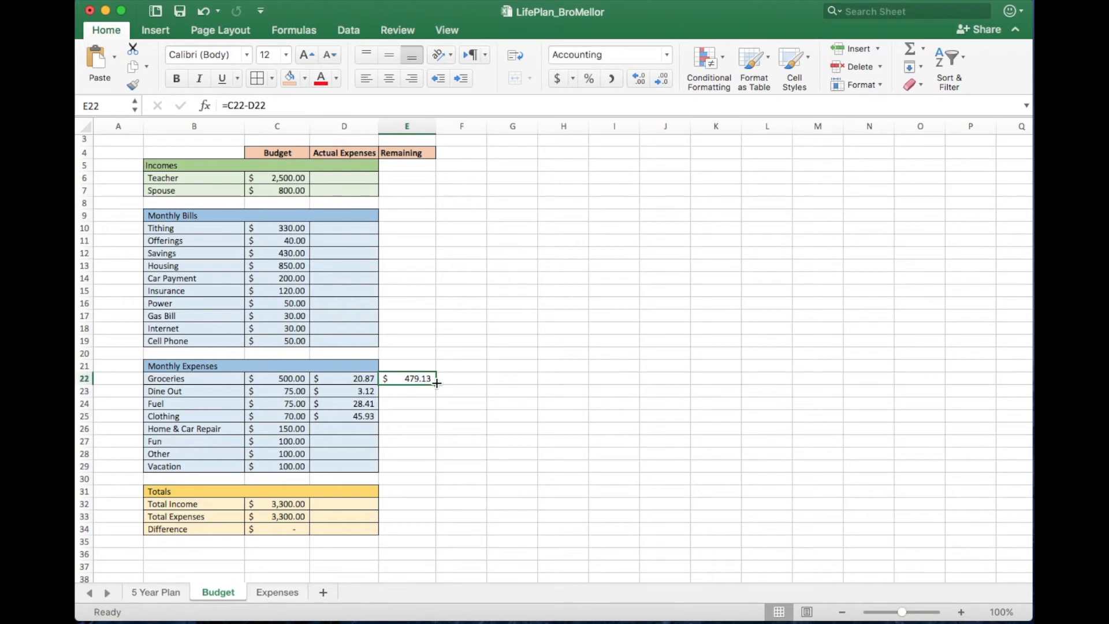
drag(437, 383, 436, 410)
drag(433, 429, 426, 466)
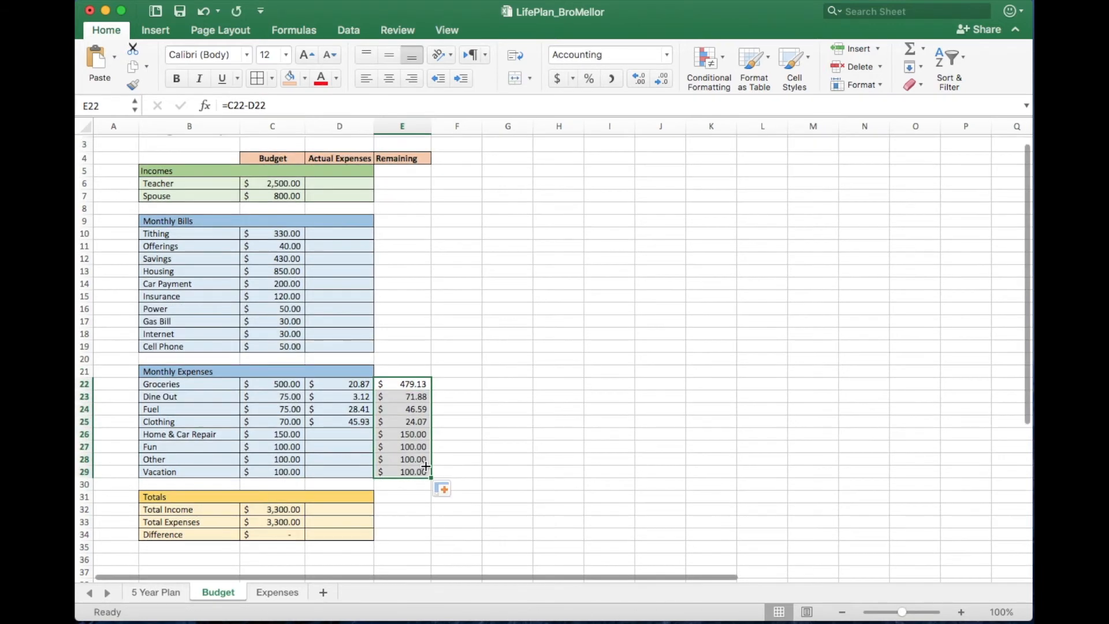
click(449, 439)
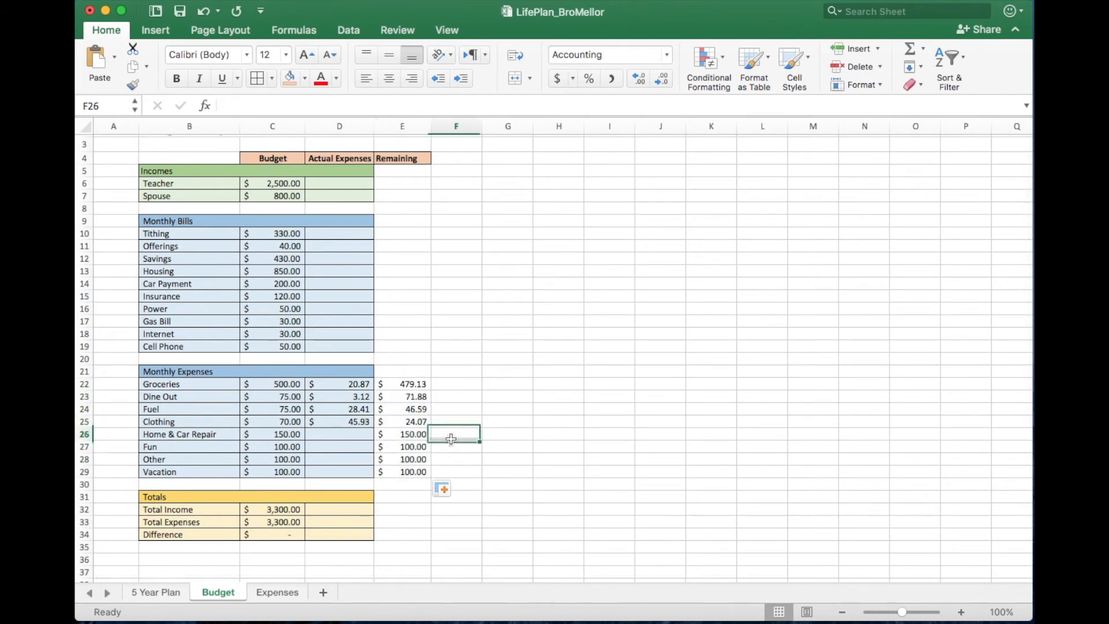
- Compare budget, actual and remaining cells in the Home & Car Repair and Fuel rows to check the copied formulas
click(322, 437)
click(403, 437)
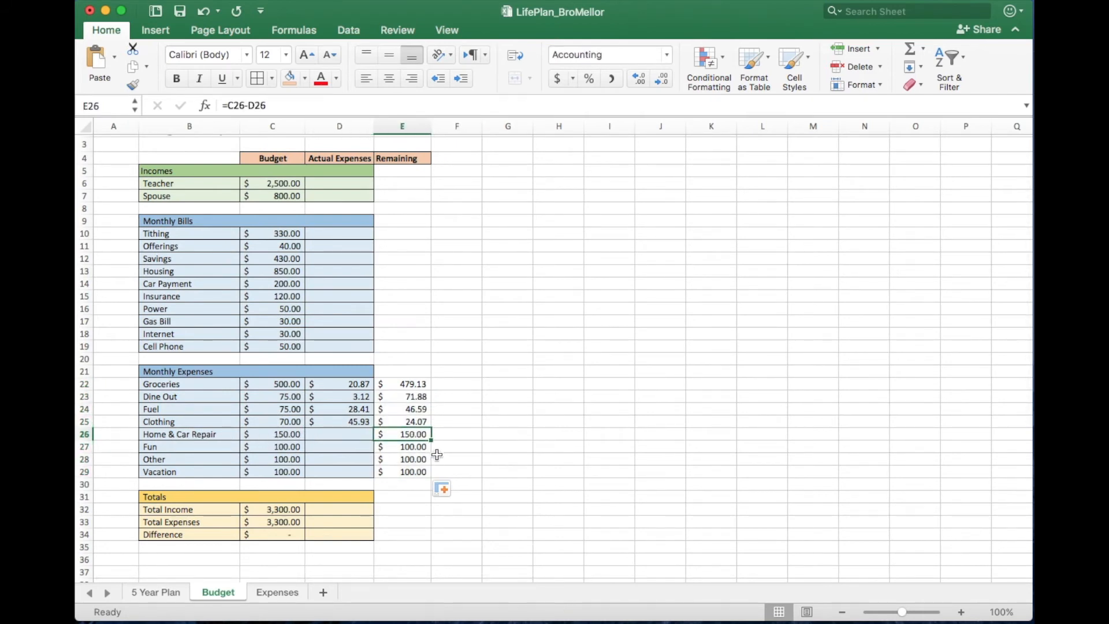
click(267, 412)
click(338, 411)
click(407, 410)
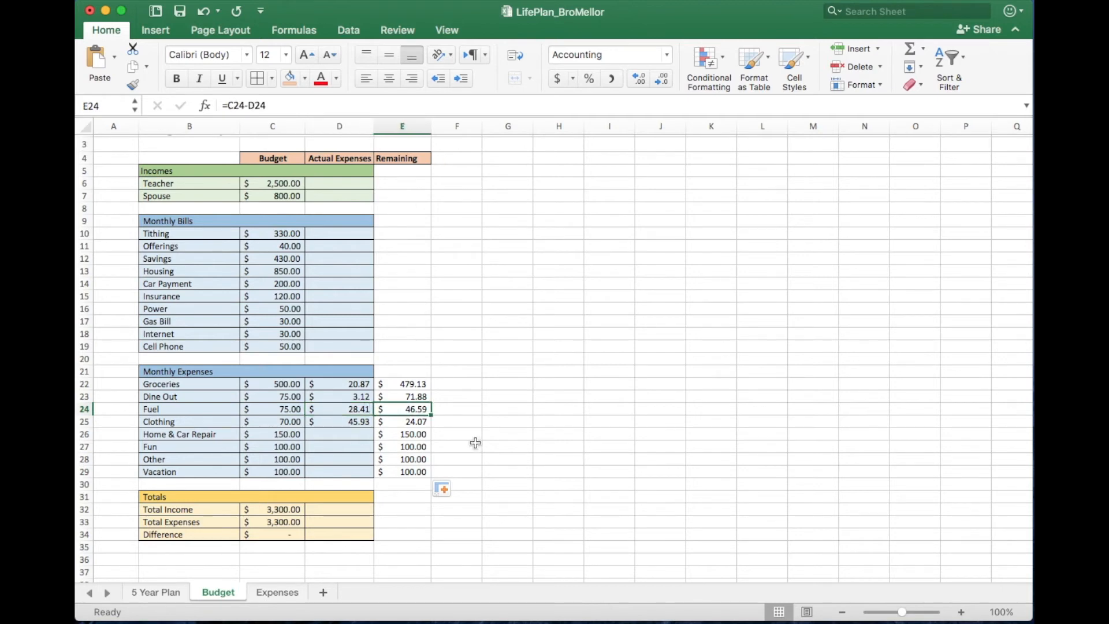
- Center the Remaining heading and merge the Incomes header across B5 to E5 with left-aligned text
click(399, 156)
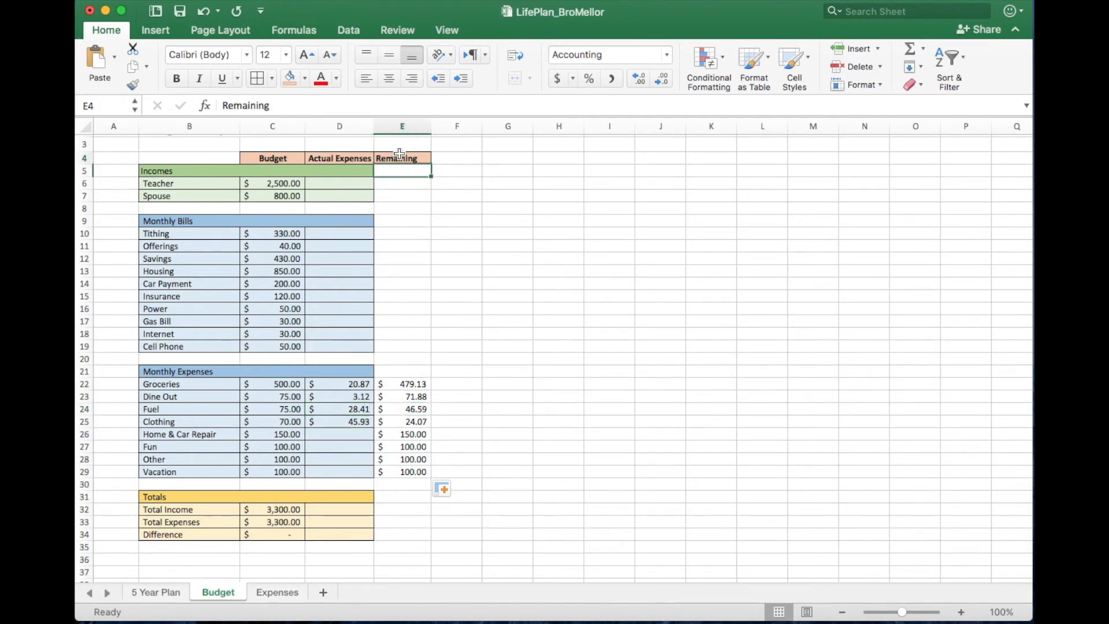
click(426, 183)
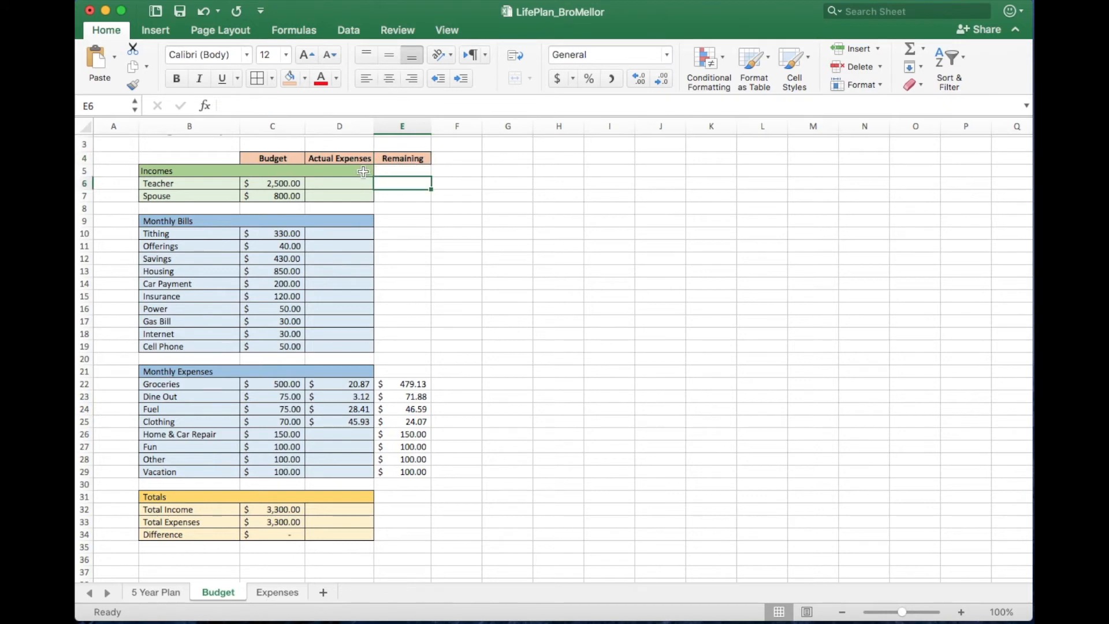
drag(174, 171, 416, 171)
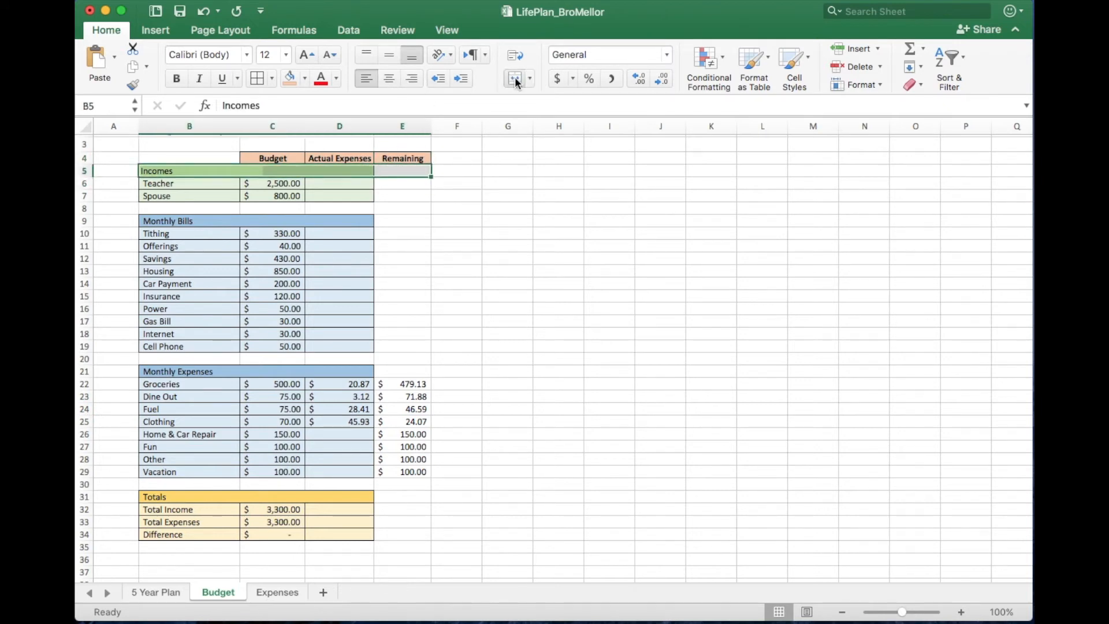
click(515, 77)
click(370, 79)
- Give the Remaining cells for Teacher and Spouse, E6 and E7, a light green fill and all borders
drag(392, 191, 393, 184)
click(305, 80)
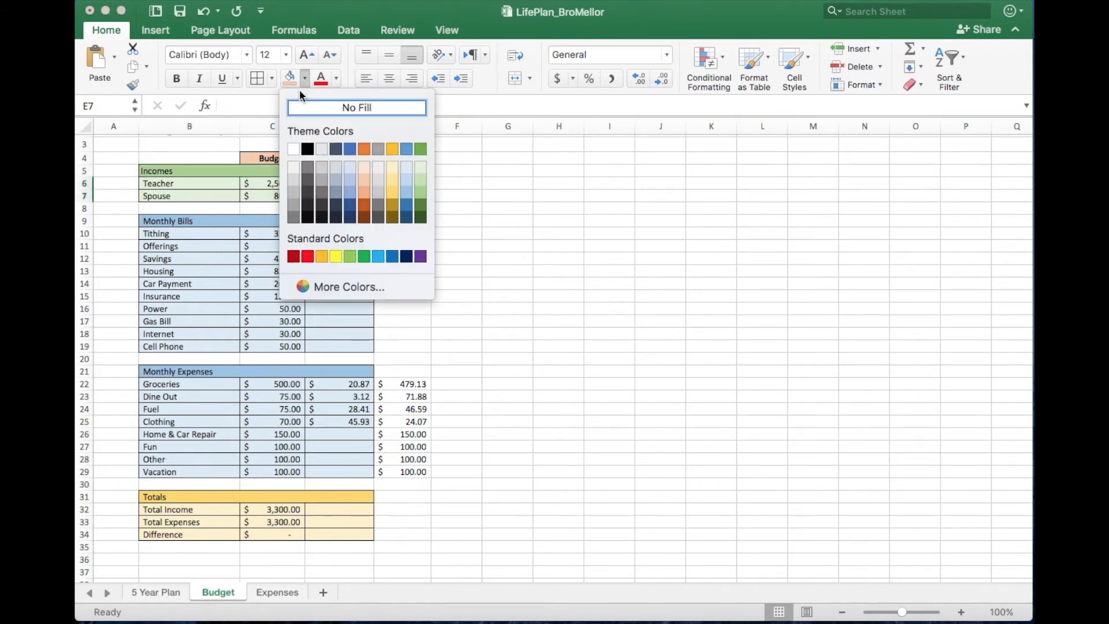
click(420, 168)
click(409, 205)
drag(407, 203, 402, 195)
click(401, 181)
key(super+z)
click(258, 77)
key(Up)
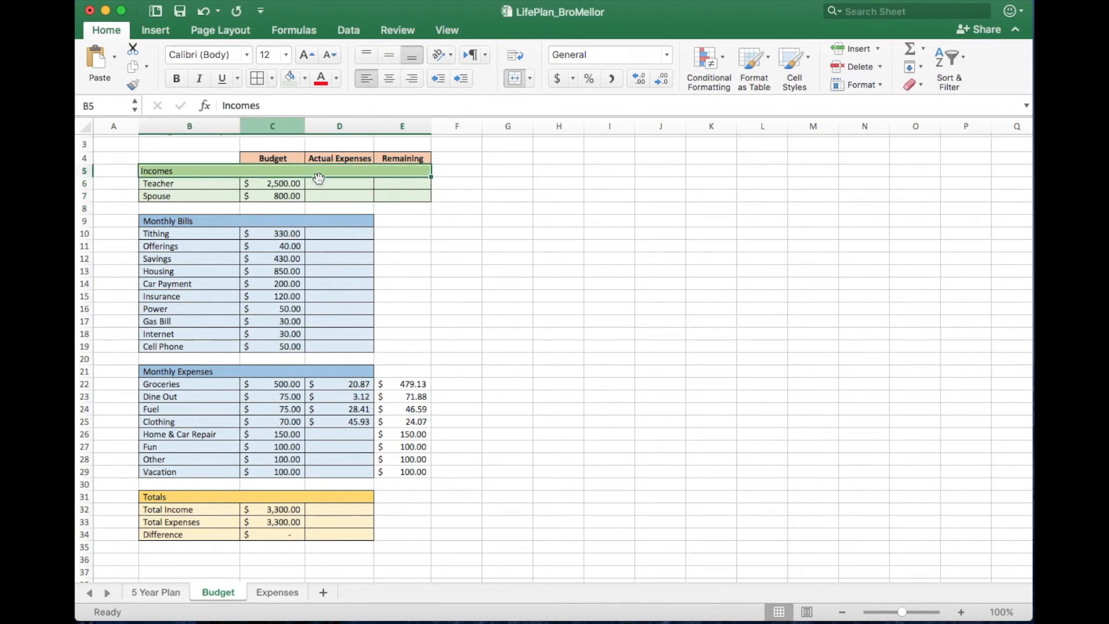
- Add all borders to the Remaining cells of the Monthly Bills section, E10 to E19
drag(391, 235, 403, 352)
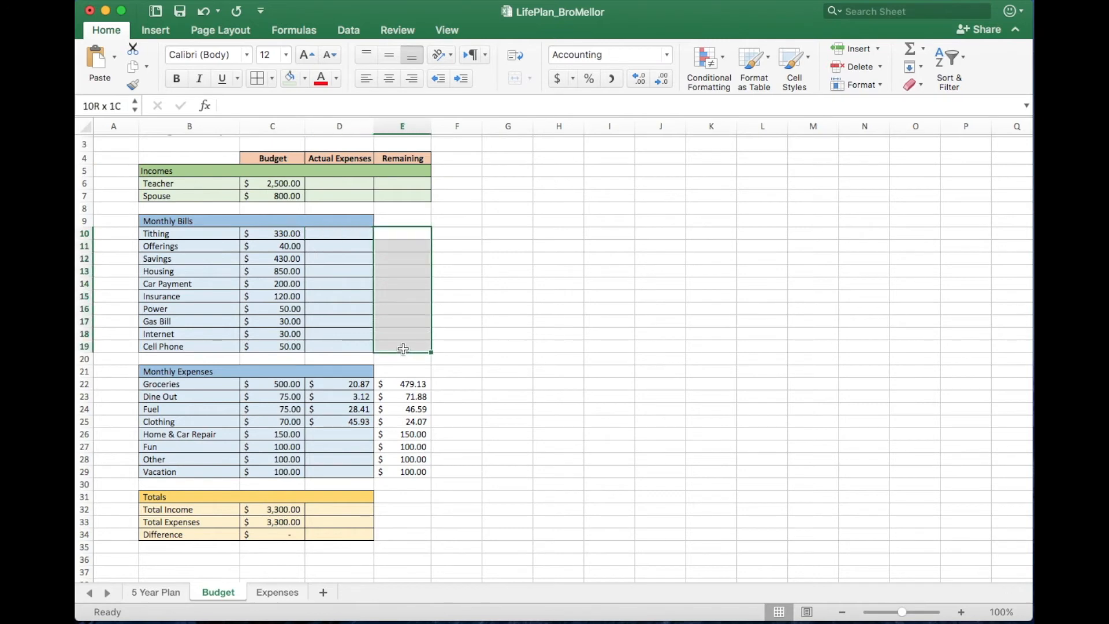
click(258, 77)
click(340, 258)
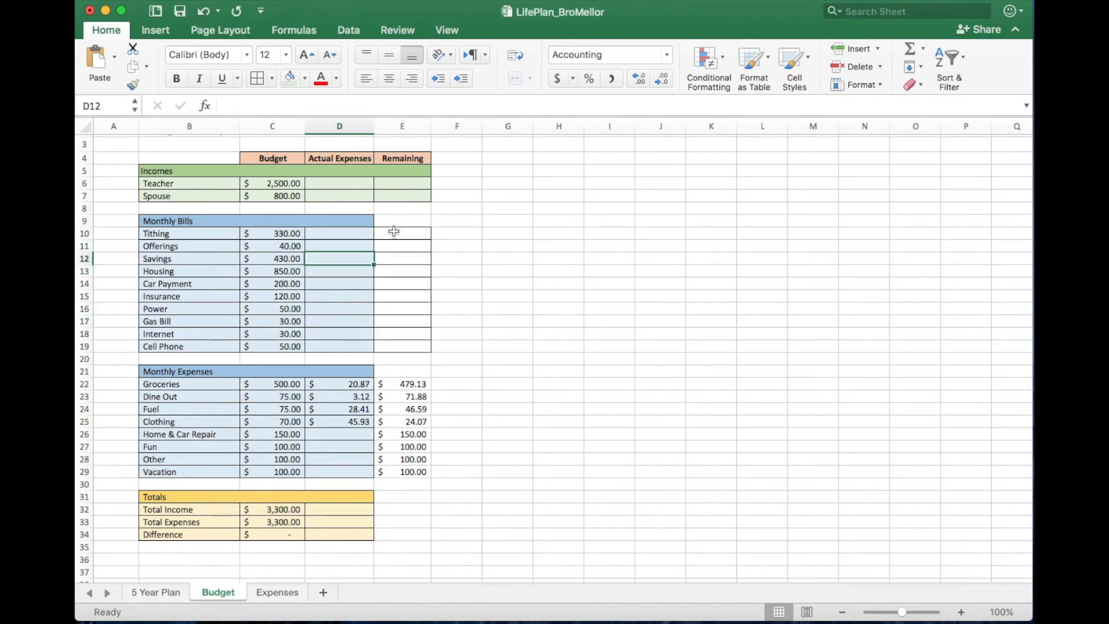
- Give the Remaining cells of the Monthly Bills section, E10 to E19, a light blue fill
drag(393, 233, 403, 347)
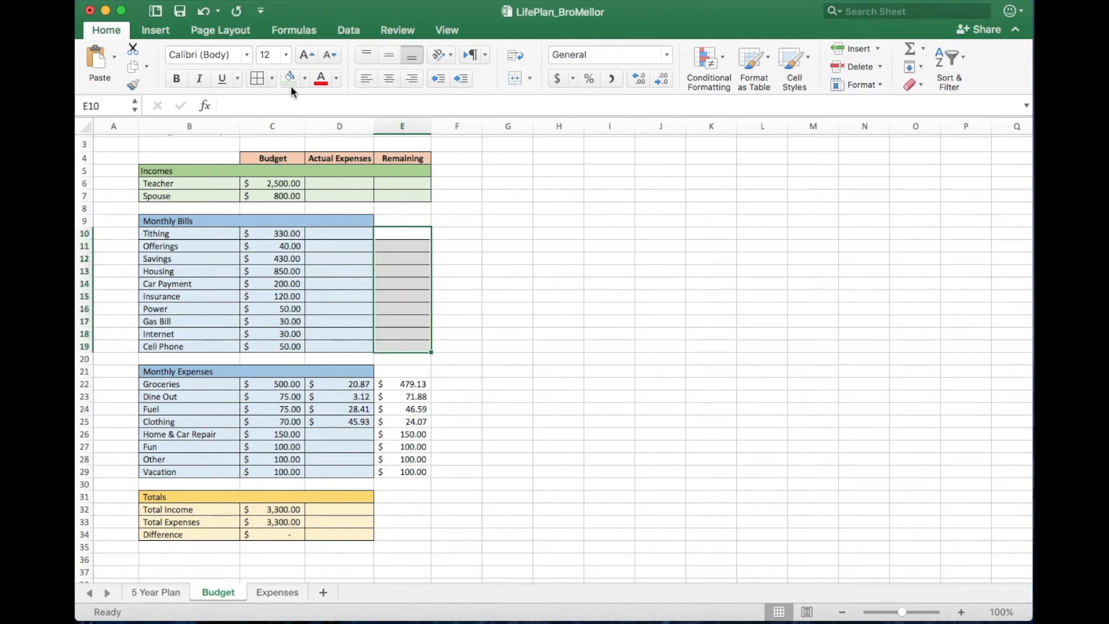
click(304, 79)
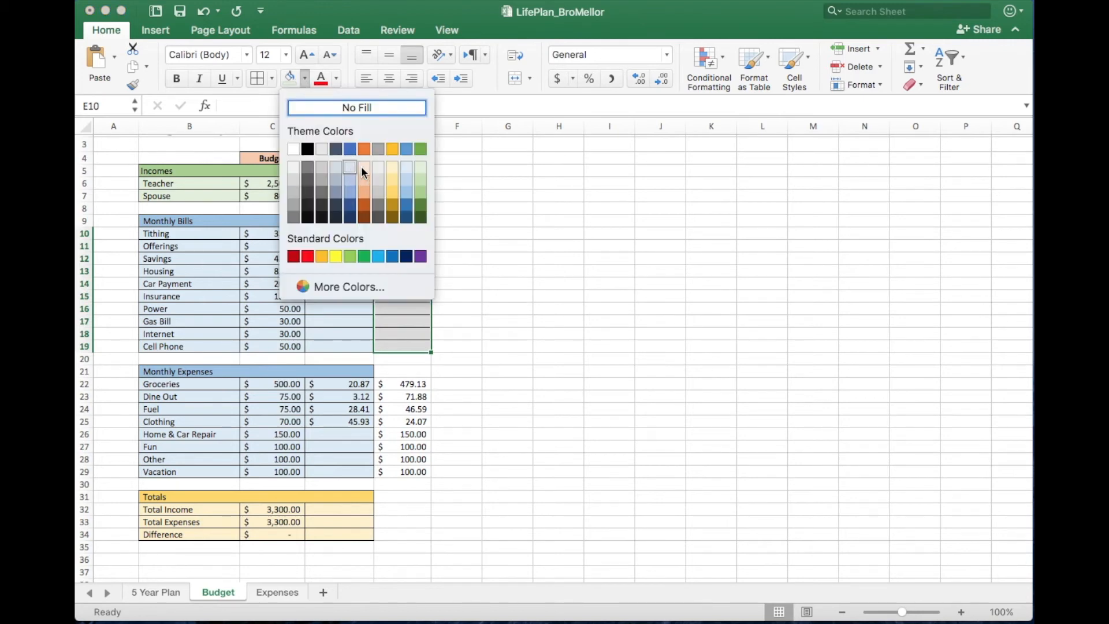
click(407, 166)
click(344, 271)
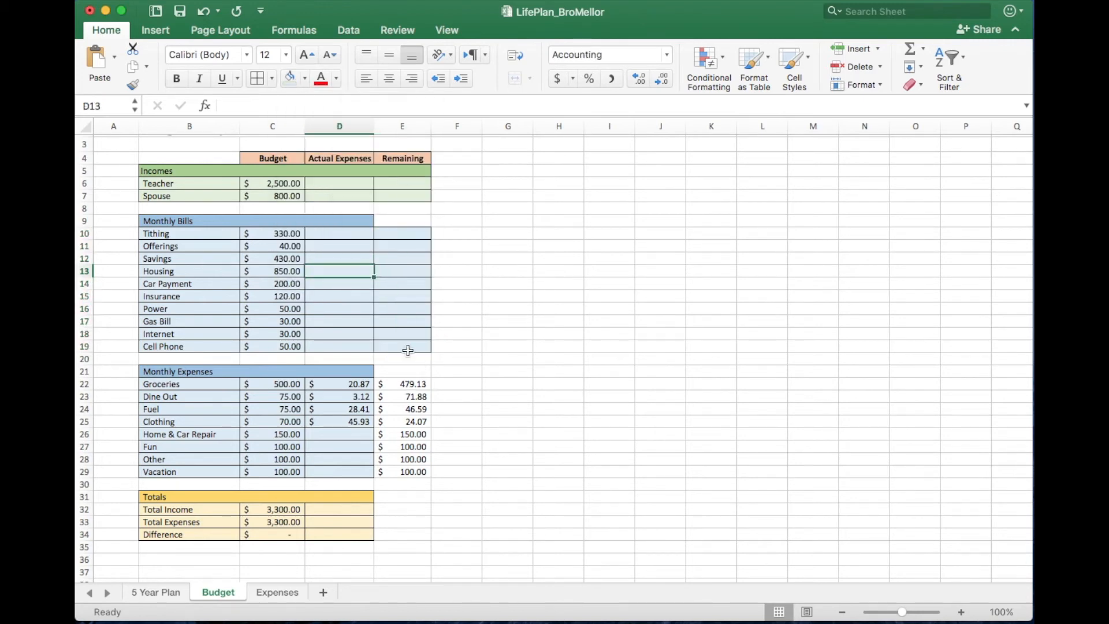
- Enter the formula =C10-D10 in E10 to calculate the remaining Tithing amount
click(396, 236)
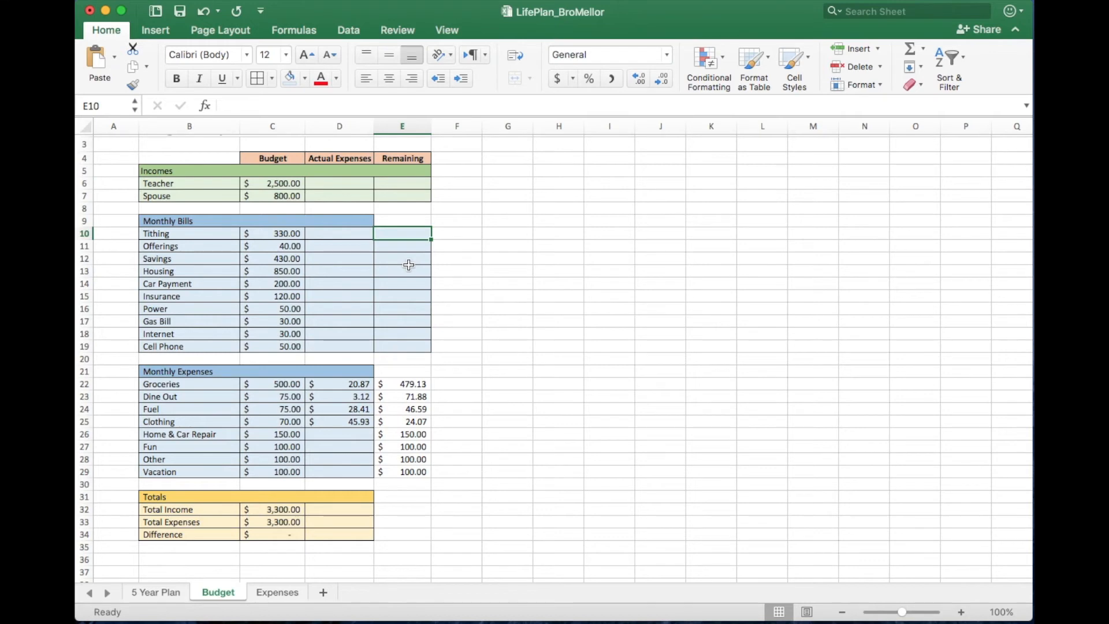
text(=)
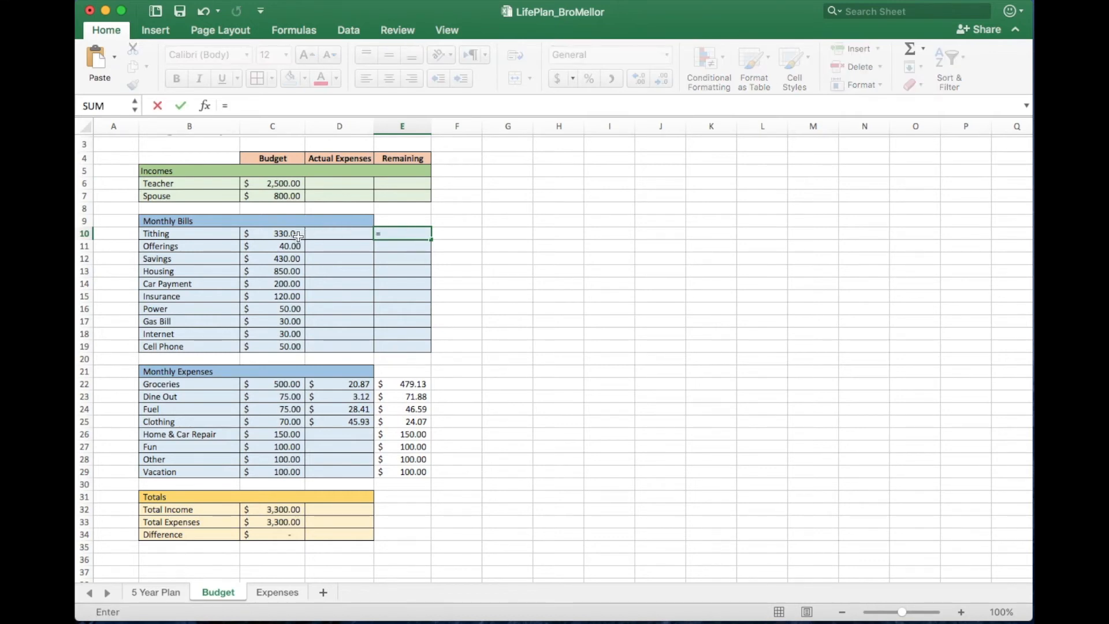
click(287, 234)
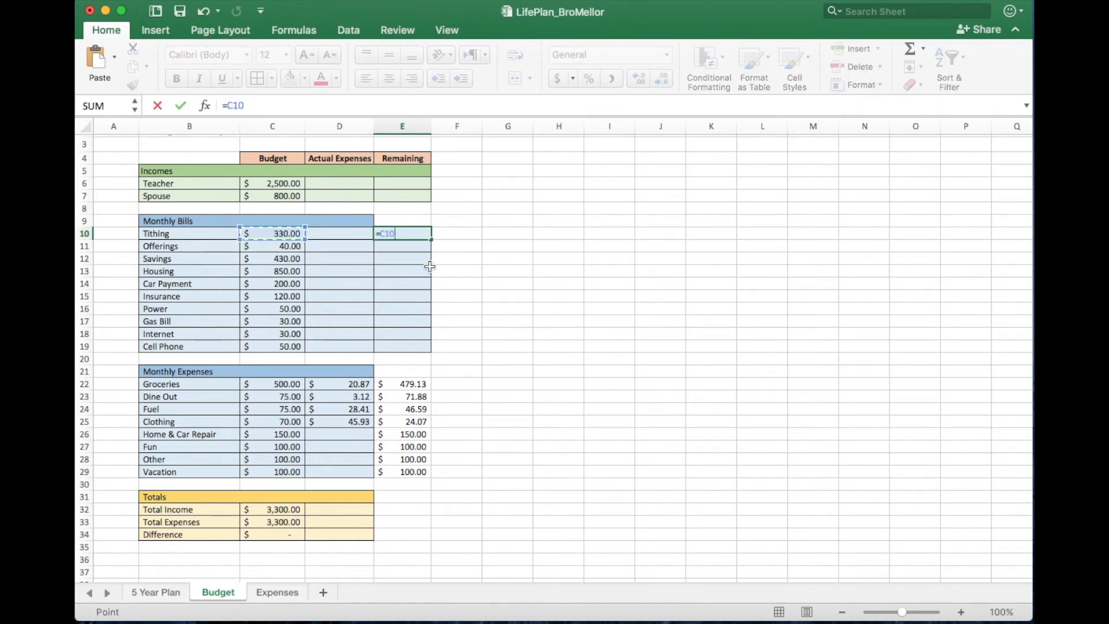
text(-)
click(340, 234)
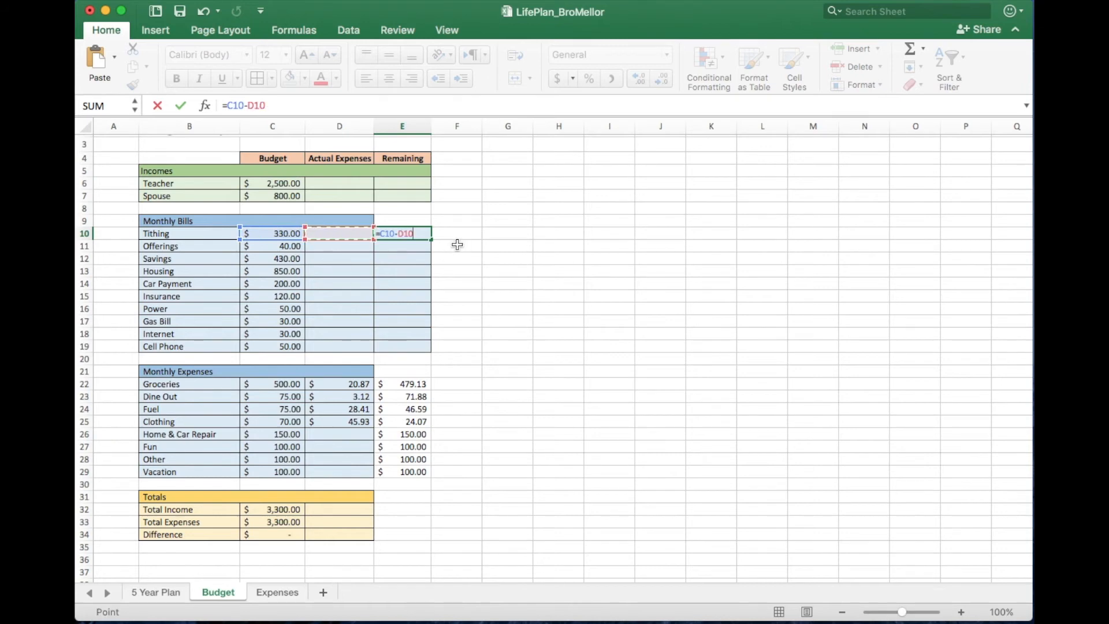
key(Return)
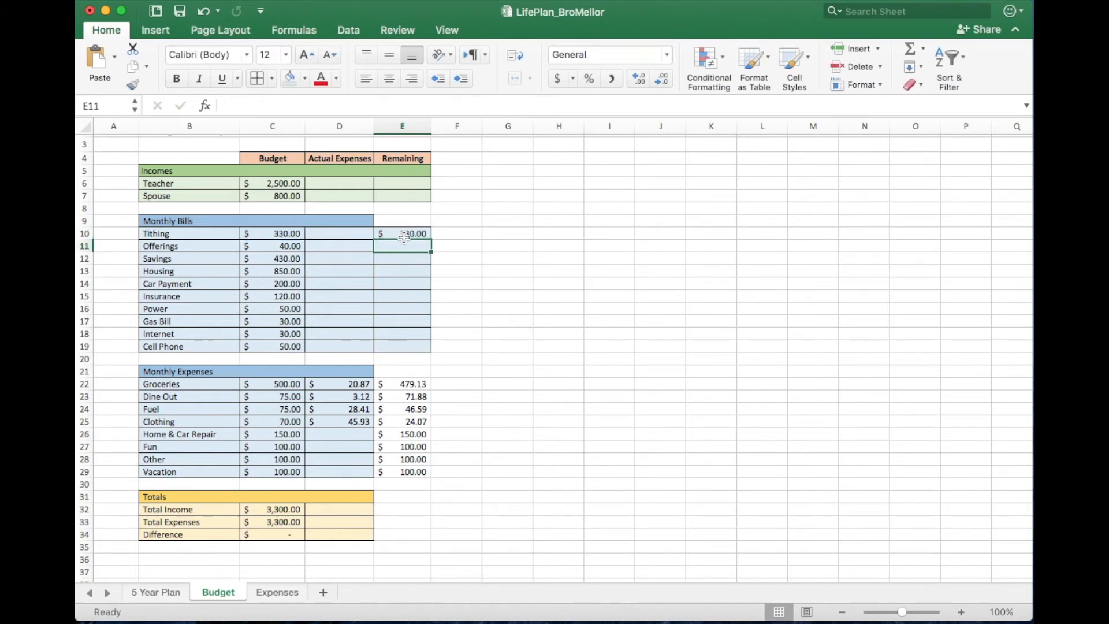
- Merge the Monthly Bills header across B9 to E9 with left-aligned text
drag(366, 221, 408, 222)
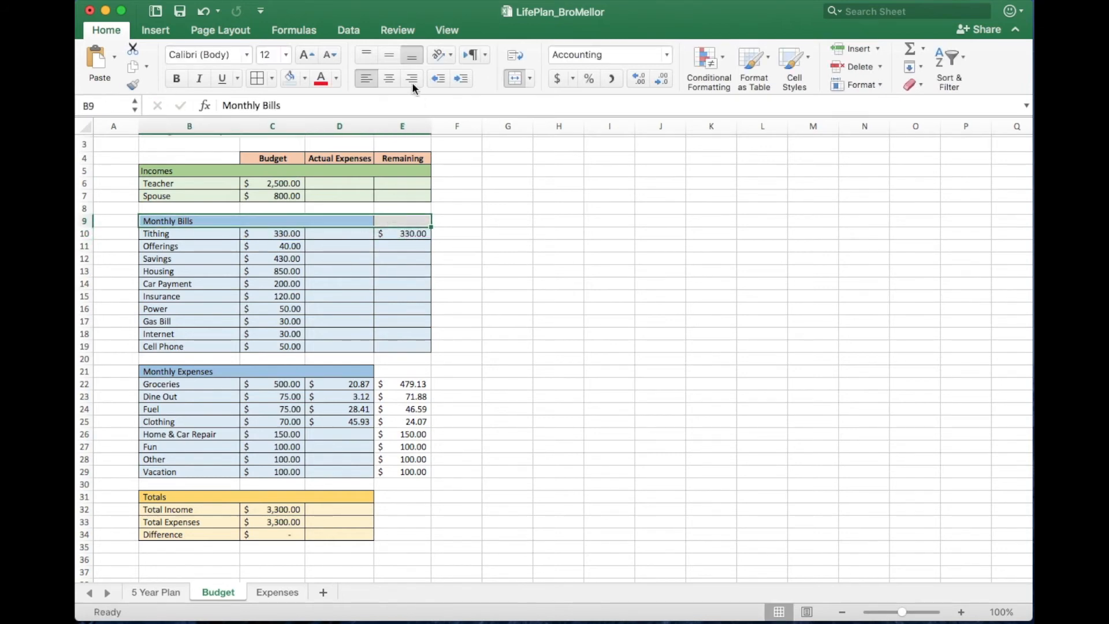
click(513, 75)
click(513, 75)
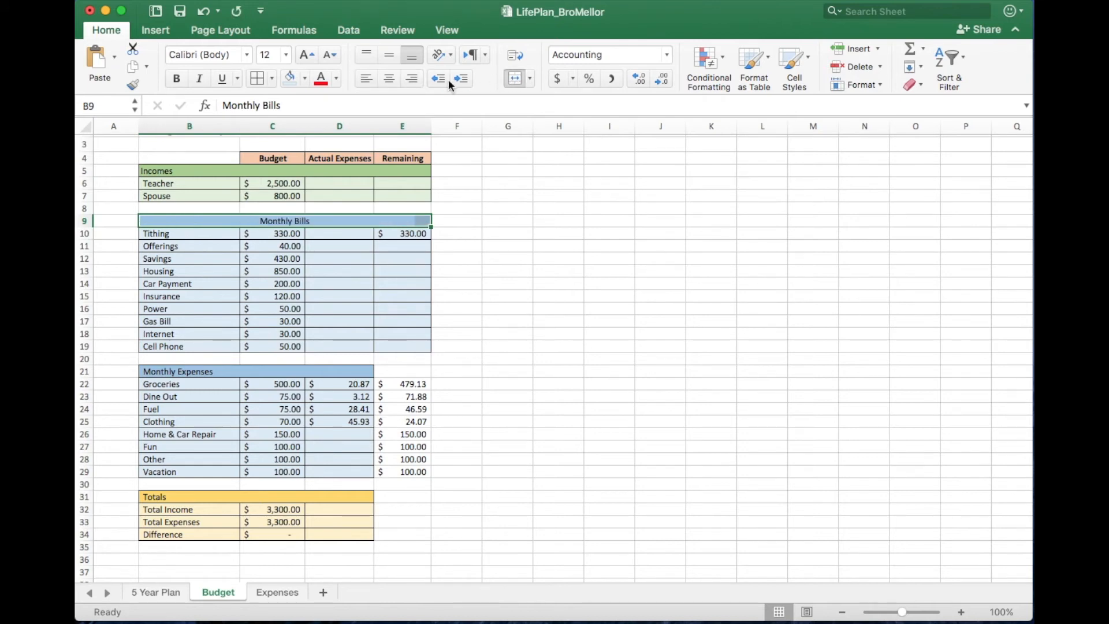
click(365, 79)
click(345, 270)
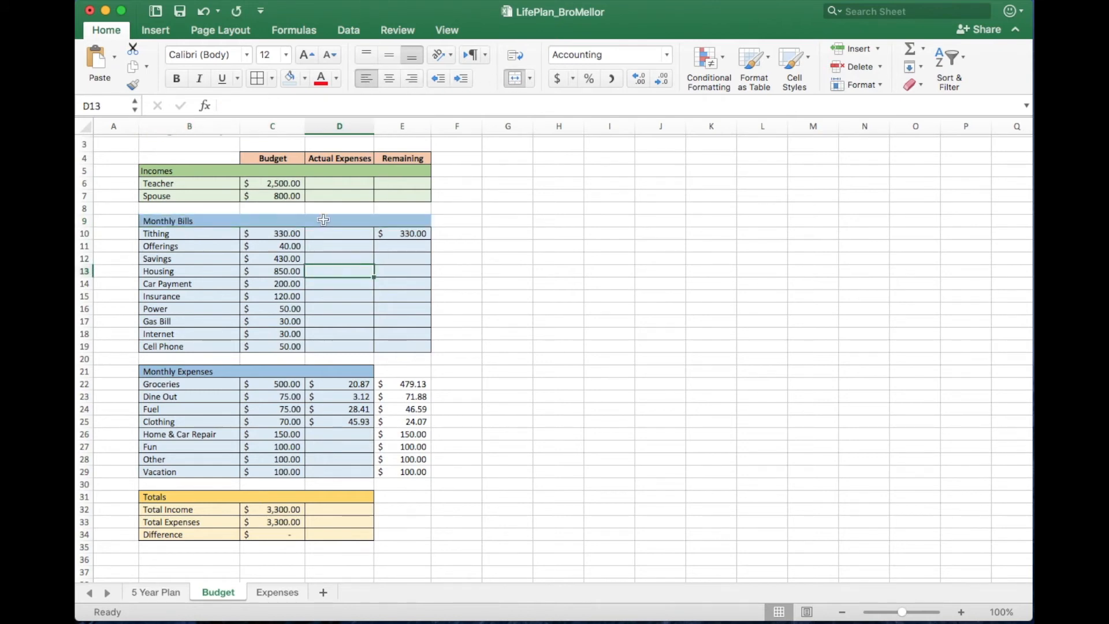
click(270, 221)
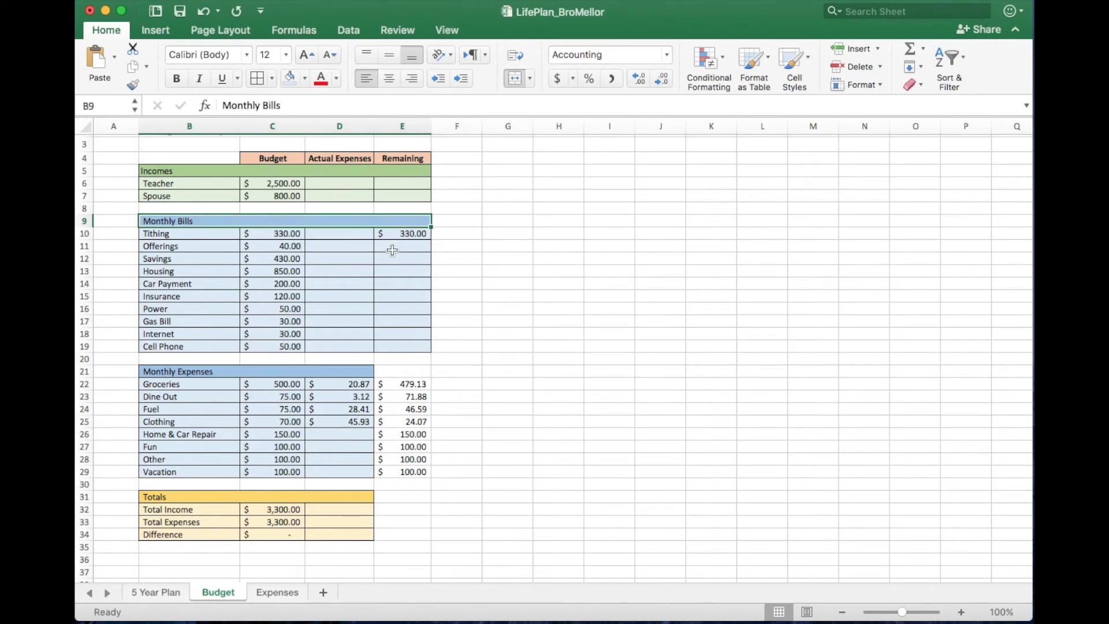
- Copy the Tithing remaining formula from E10 down through the Cell Phone row, E19
click(413, 238)
drag(432, 239, 434, 349)
click(450, 319)
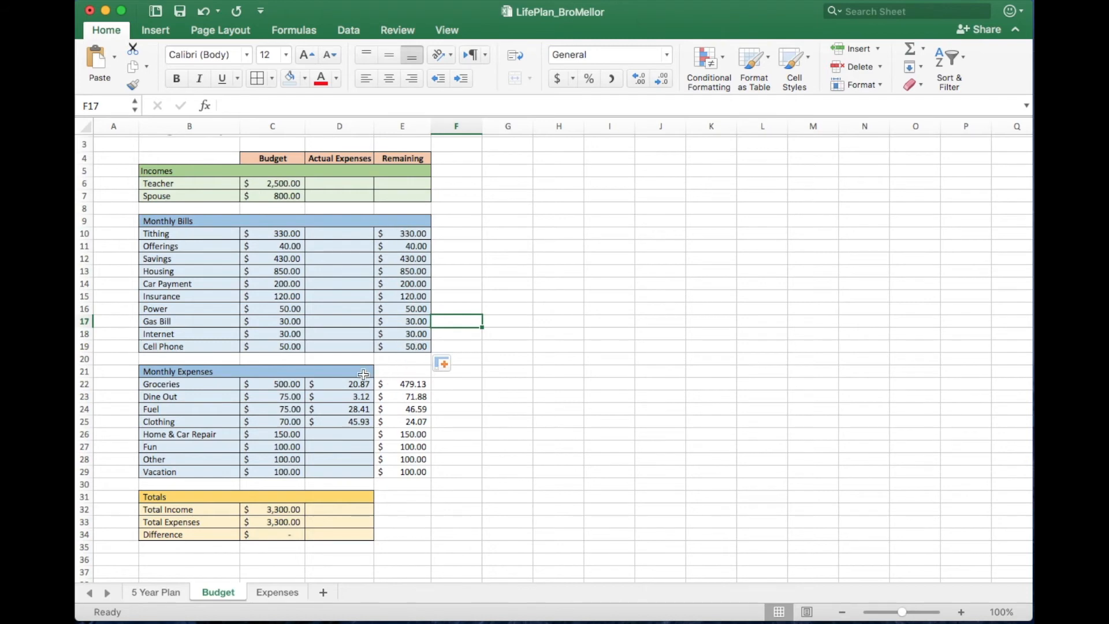
- Merge the Monthly Expenses header across B21 to E21 with left-aligned text, and give E22 to E29 a light blue fill and all borders
drag(364, 373, 404, 373)
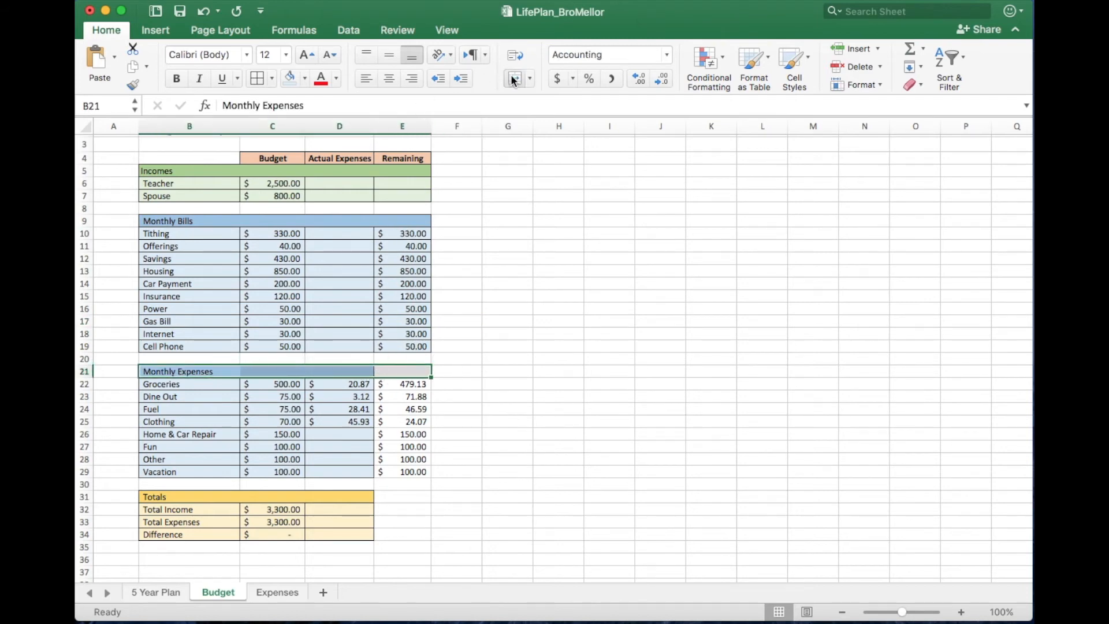
click(514, 79)
click(366, 78)
drag(402, 388, 407, 471)
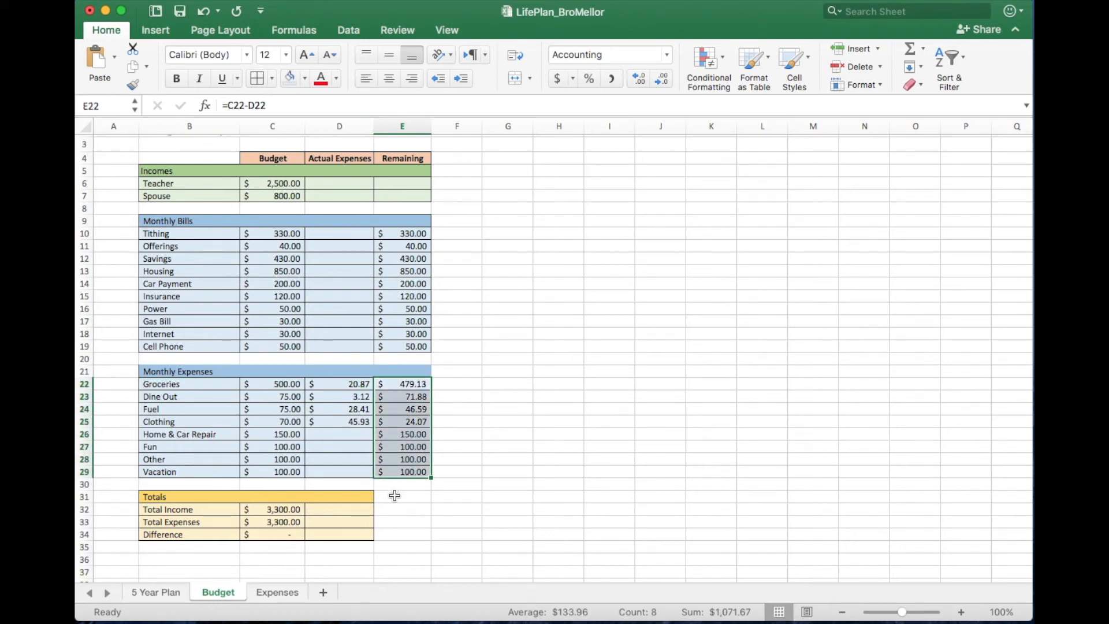
- Merge the Totals header across B31 to E31 with left-aligned text
drag(358, 497, 399, 497)
click(511, 79)
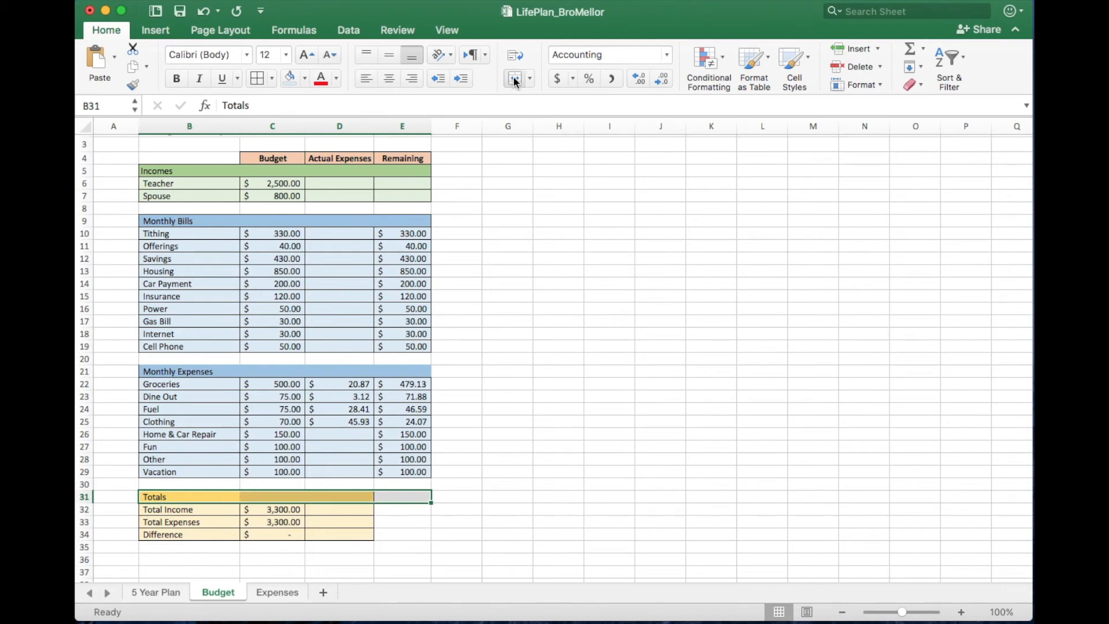
click(513, 78)
click(363, 80)
- Fill E32 to E34 with light gold and add all borders to the Totals section, B31 to E34
drag(403, 509, 398, 534)
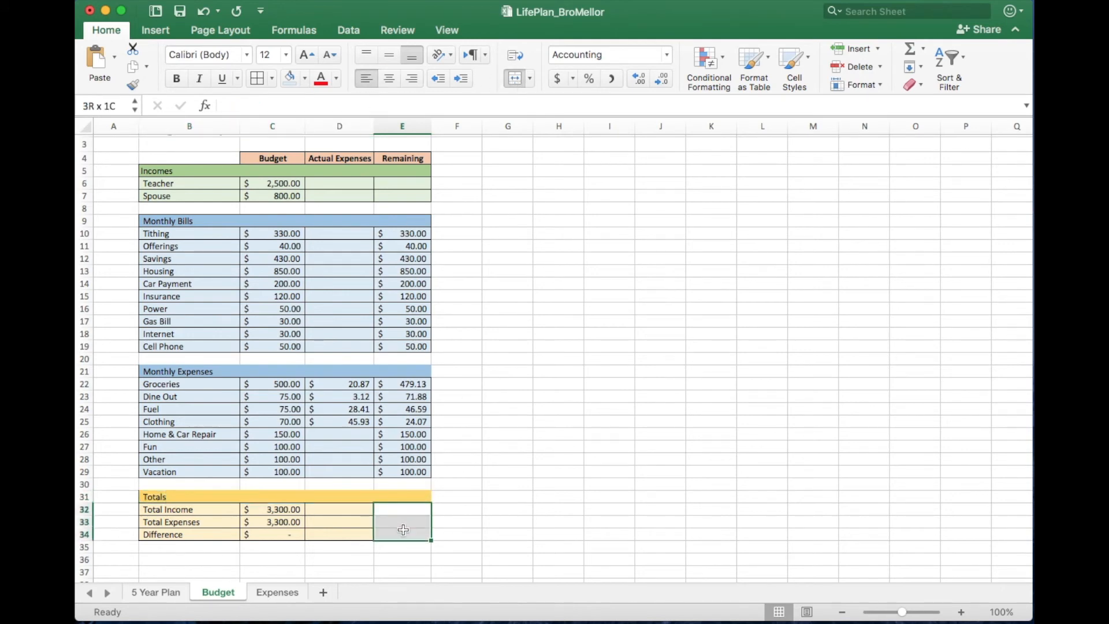
click(304, 78)
click(391, 165)
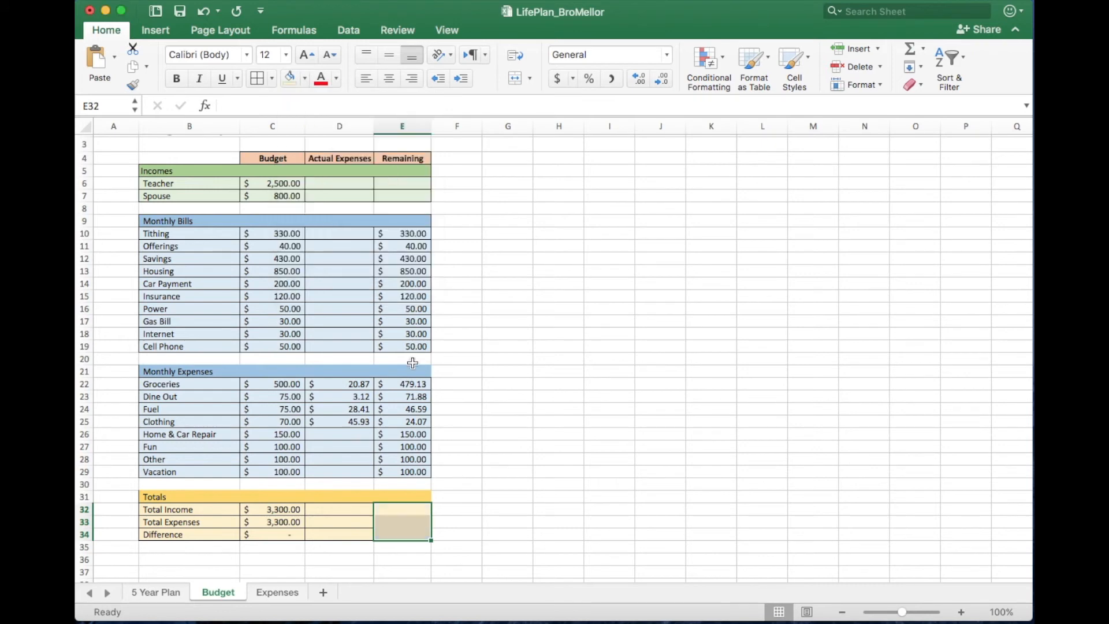
drag(396, 496, 396, 531)
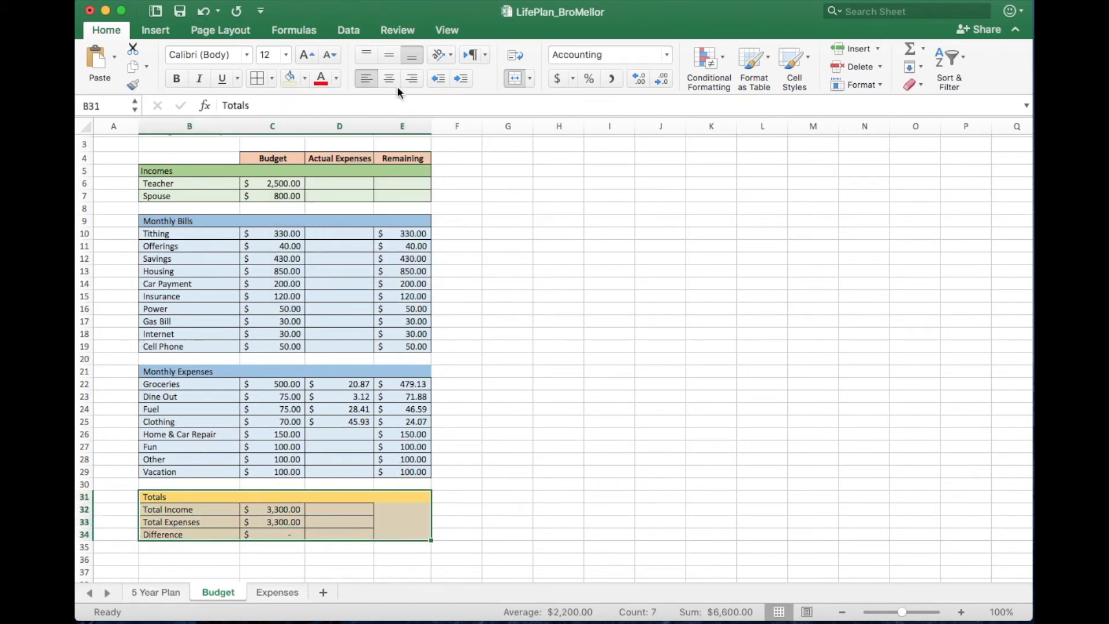
click(254, 78)
click(505, 232)
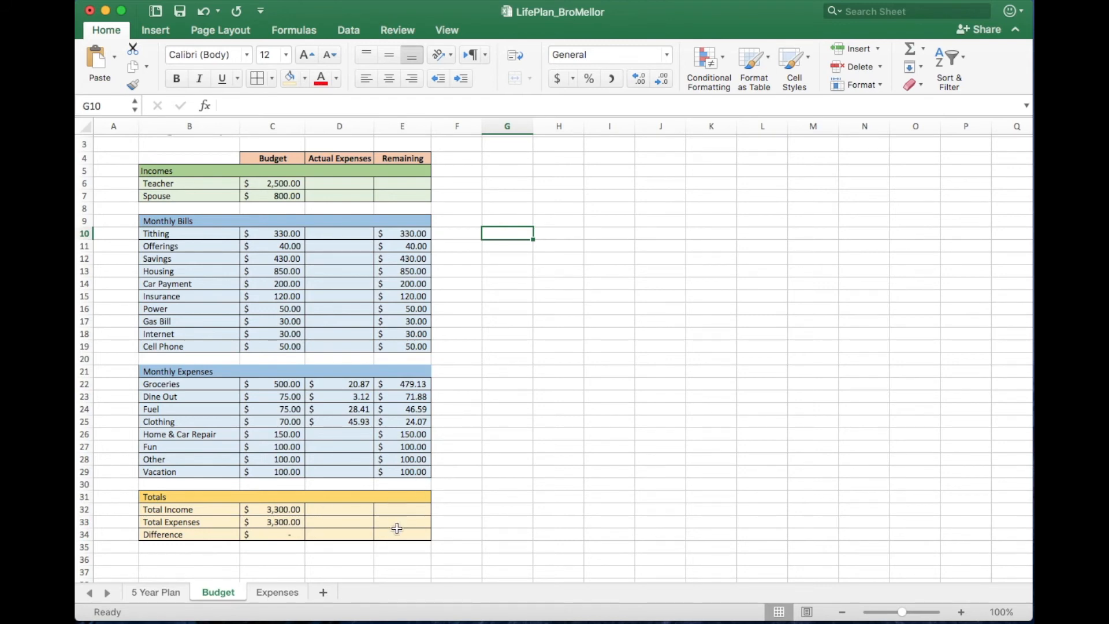
- Unmerge the Totals header so that B31 to E31 are separate cells again
click(284, 511)
key(Down)
key(Down)
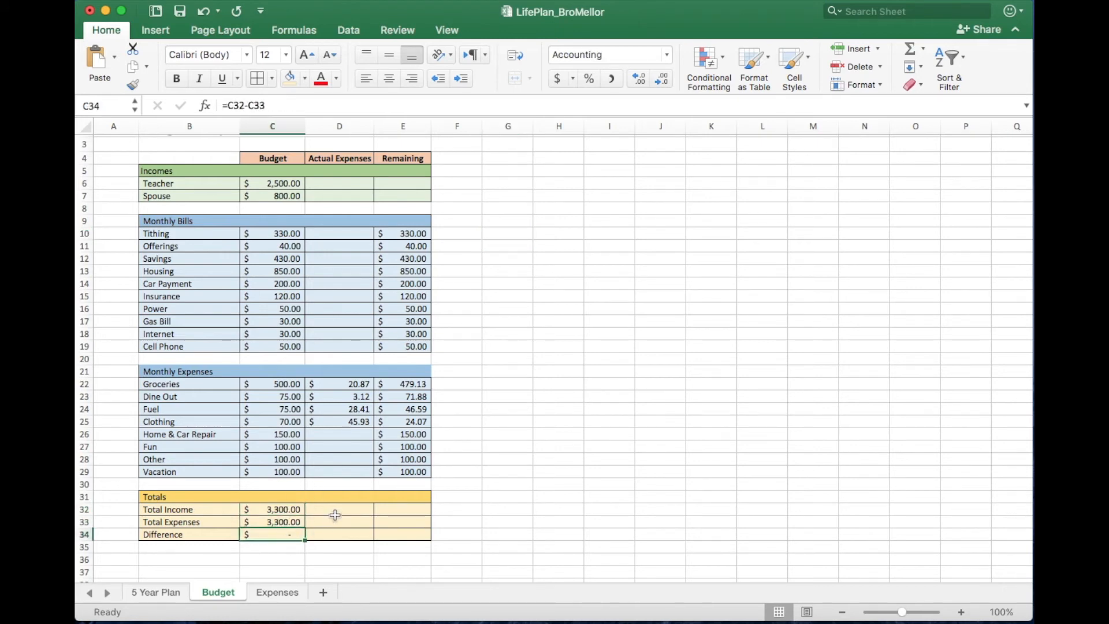
drag(174, 496, 405, 497)
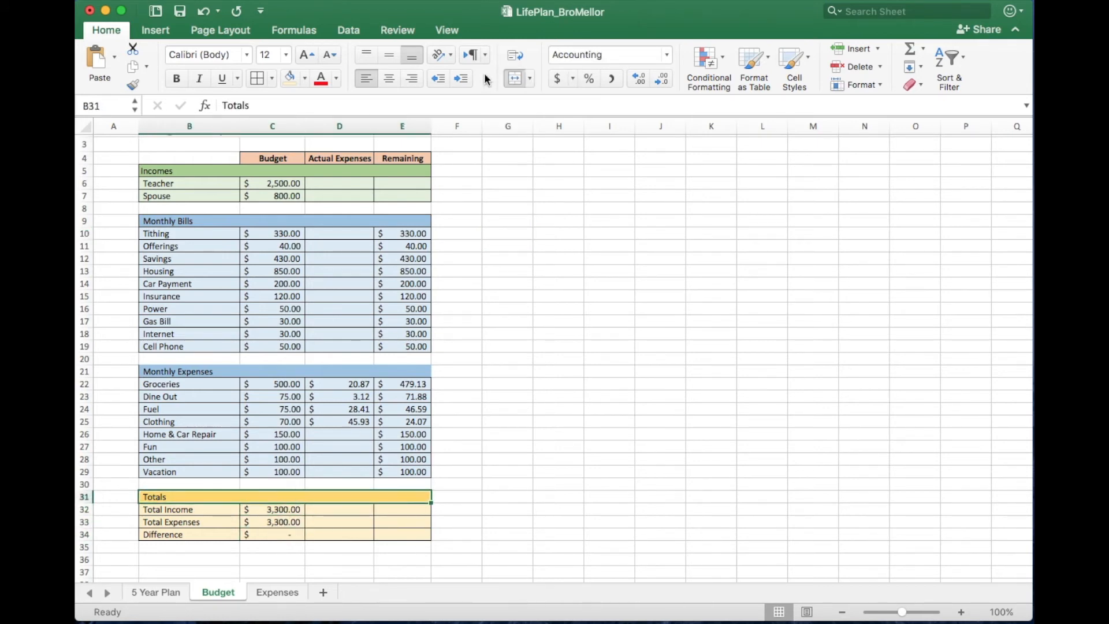
click(229, 533)
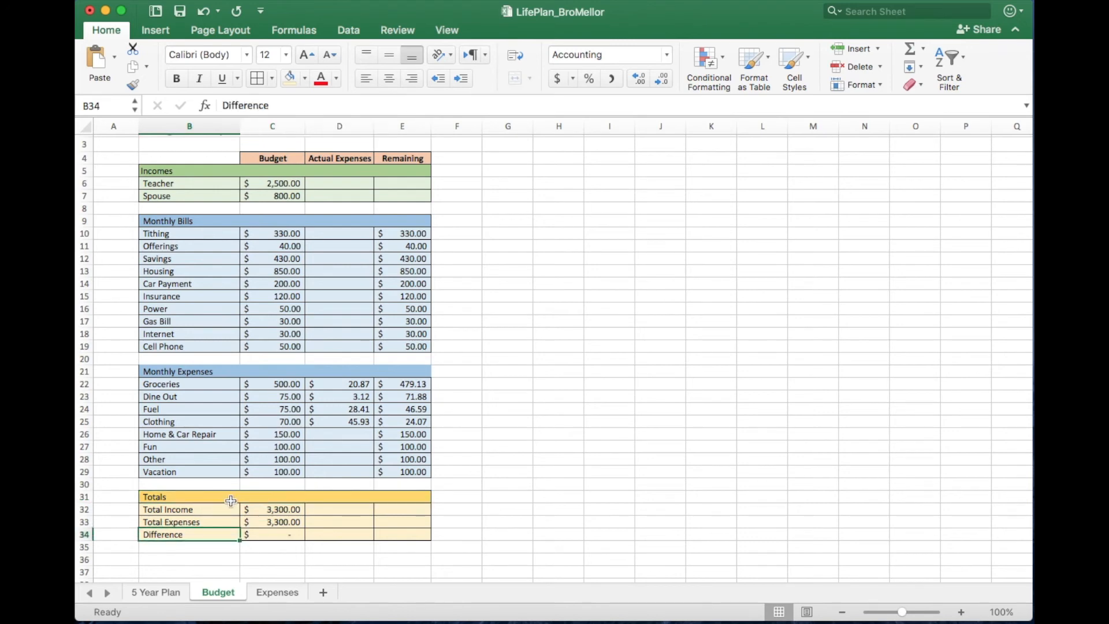
- Enter the column headings "Bugdet" in C31 and "Actual" in D31 of the Totals row
click(255, 498)
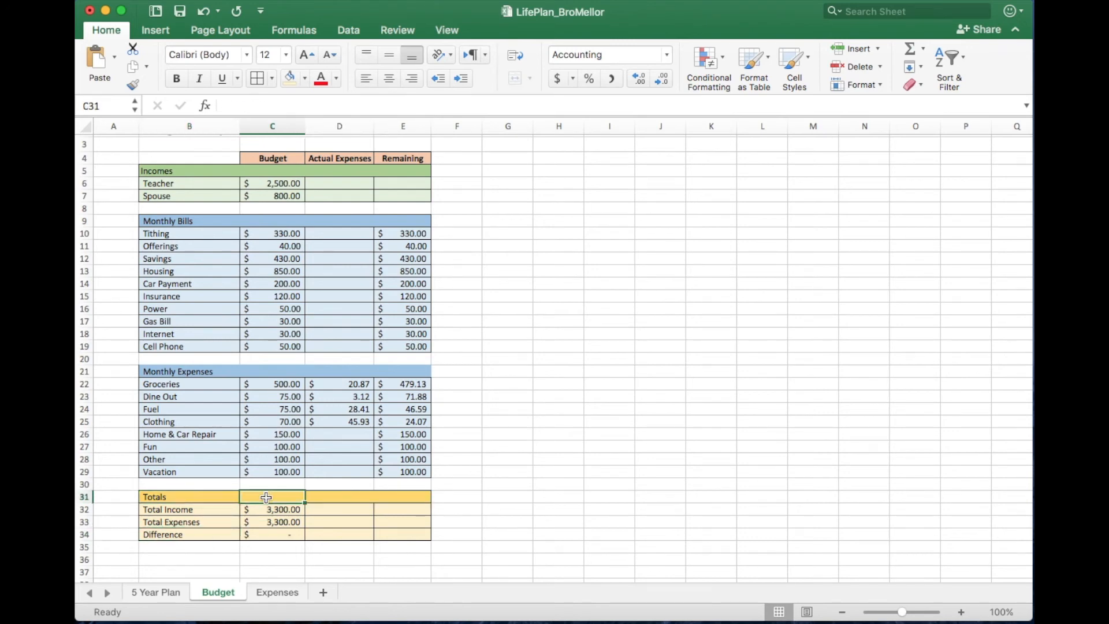
text(Bugdet)
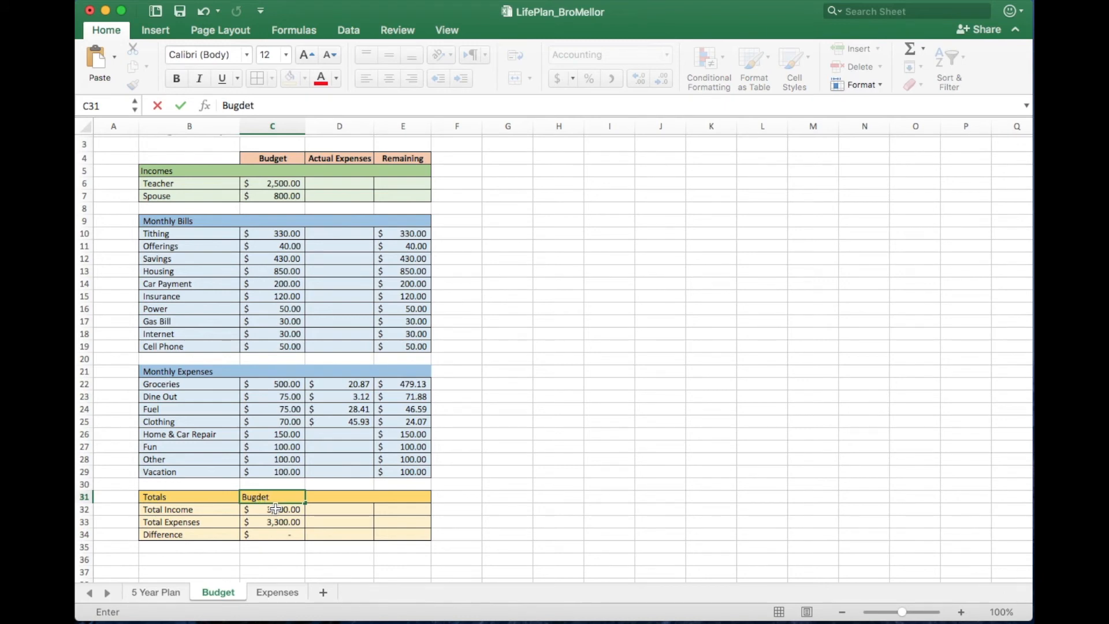
key(Tab)
text(Actua)
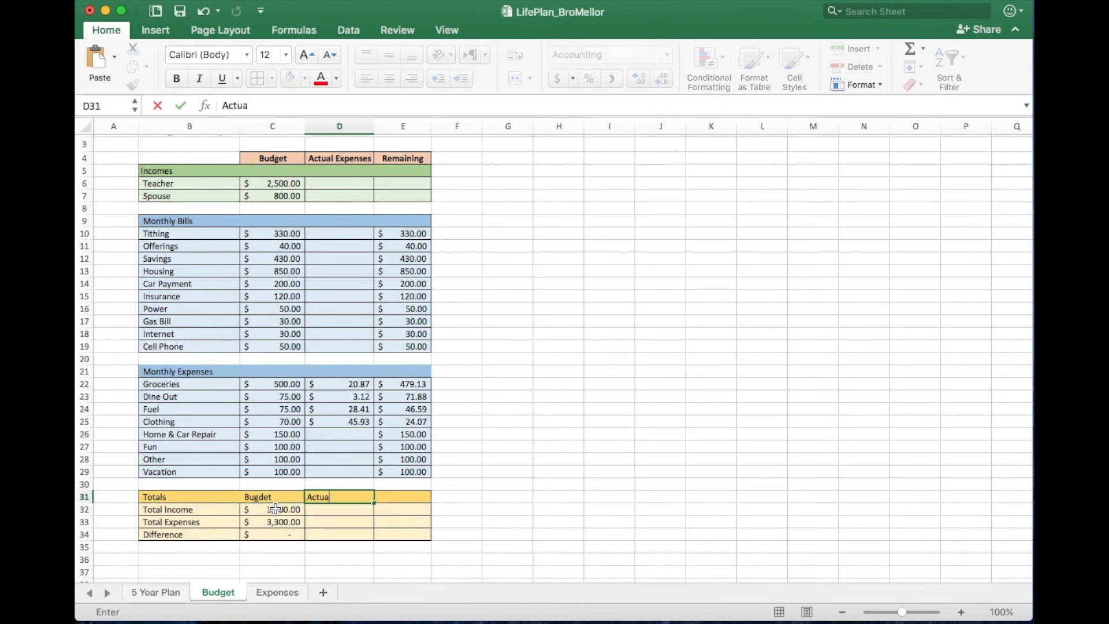
click(276, 509)
- Make the two column headings in C31 and D31 bold and centered
drag(266, 498, 312, 499)
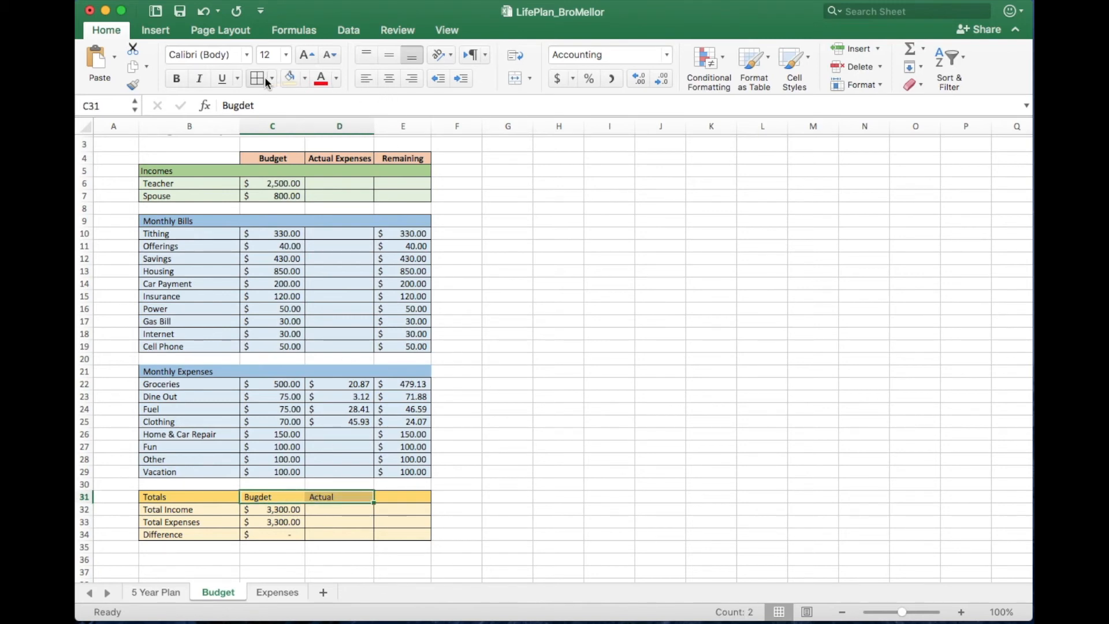
click(176, 78)
click(386, 81)
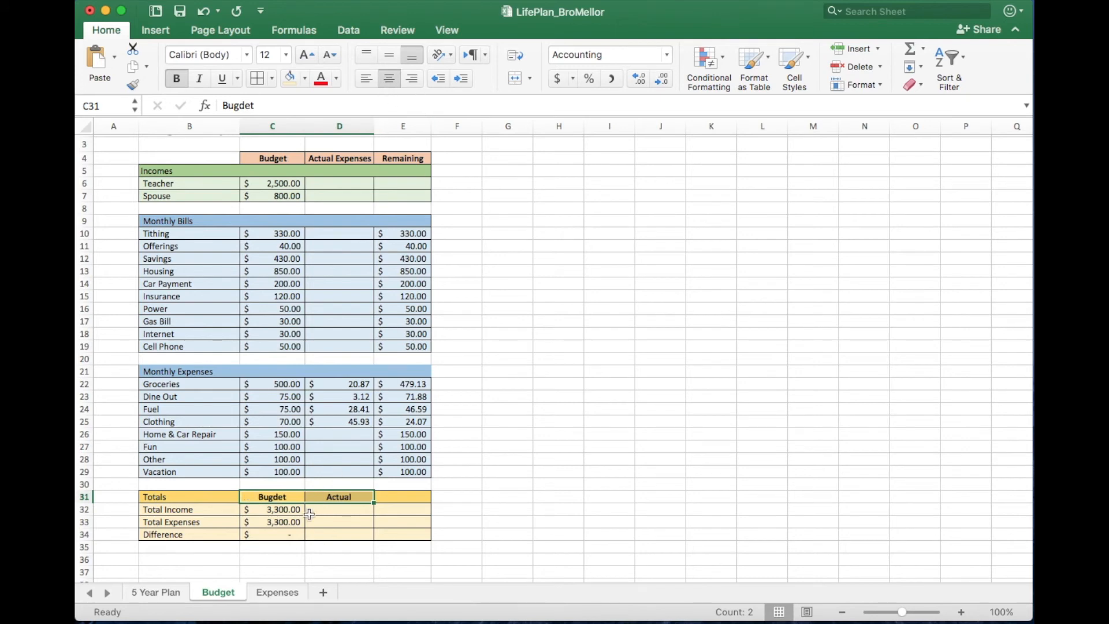
click(270, 521)
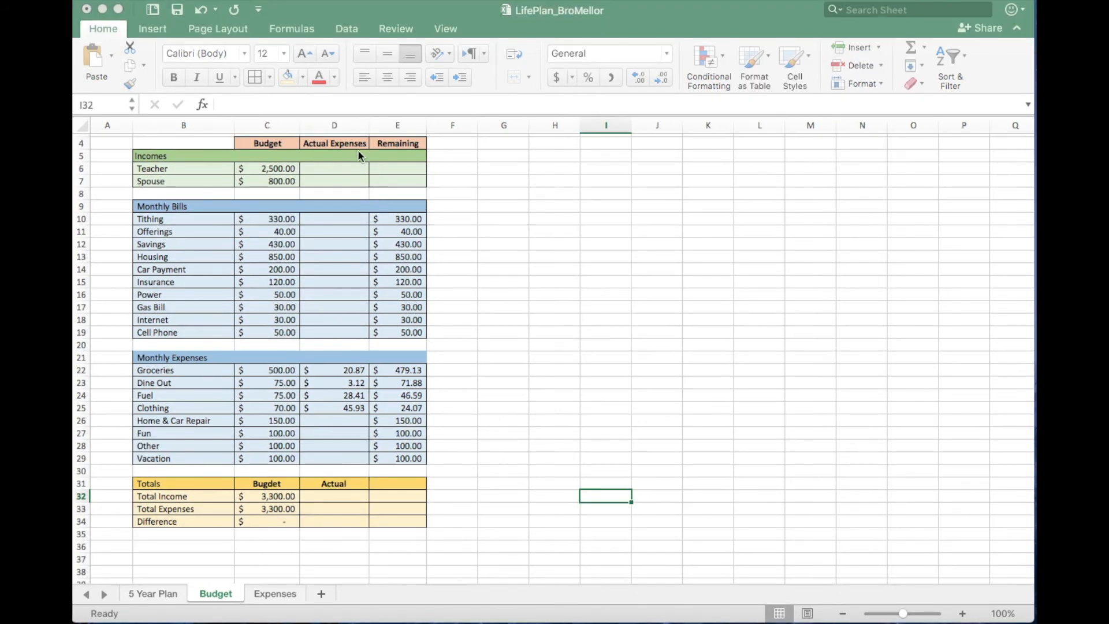
- Enter the formula =SUM(D6:D7) in D32 to calculate the actual total income
click(326, 503)
click(333, 497)
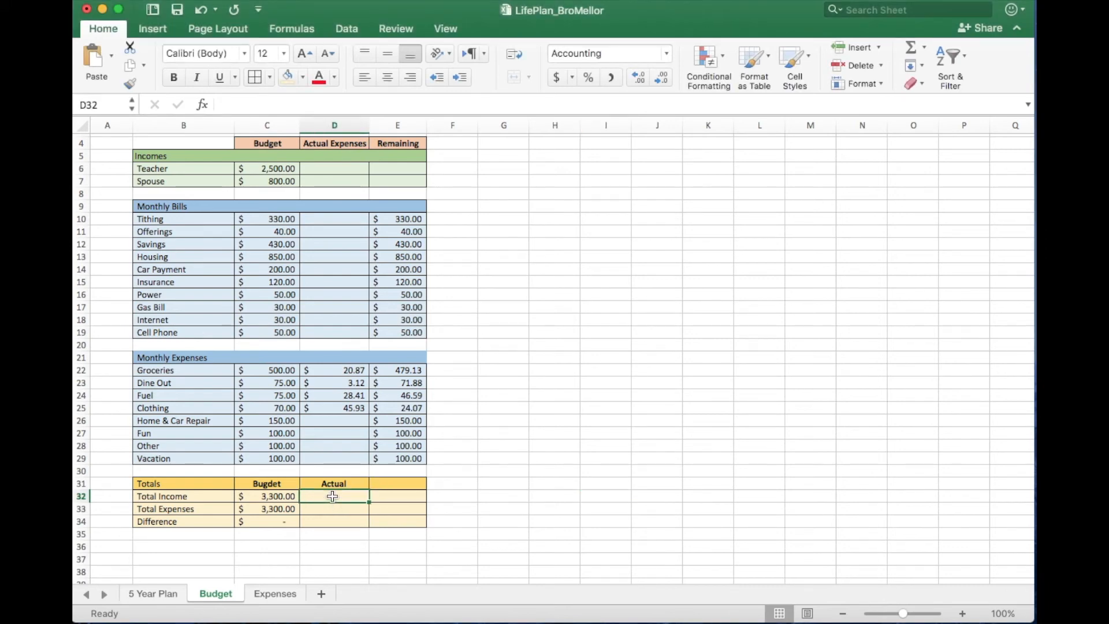
text(=)
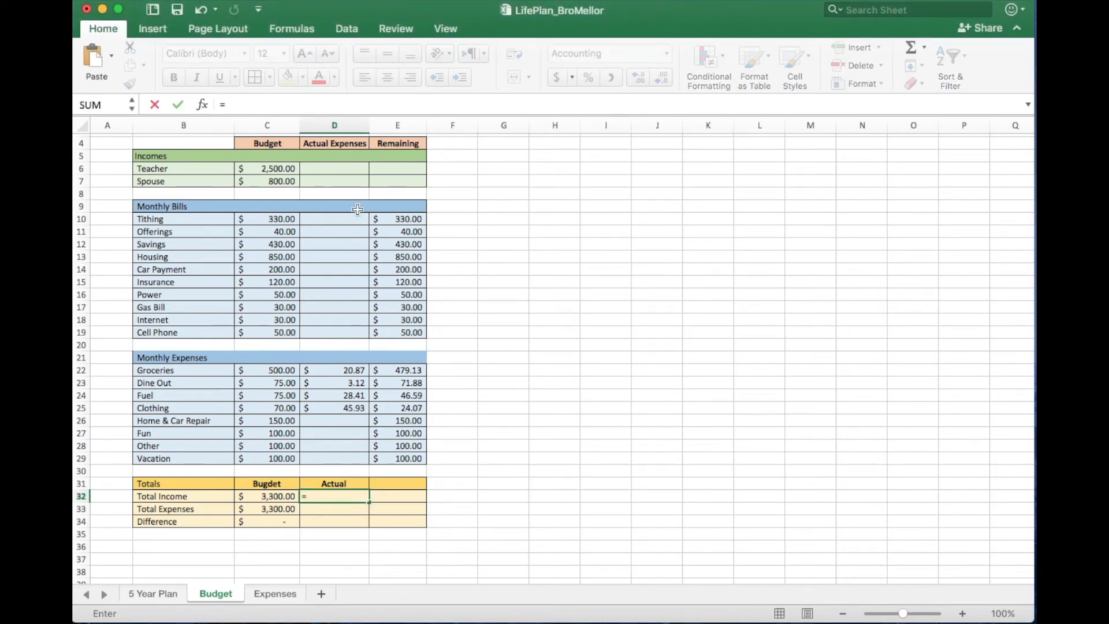
text(sum)
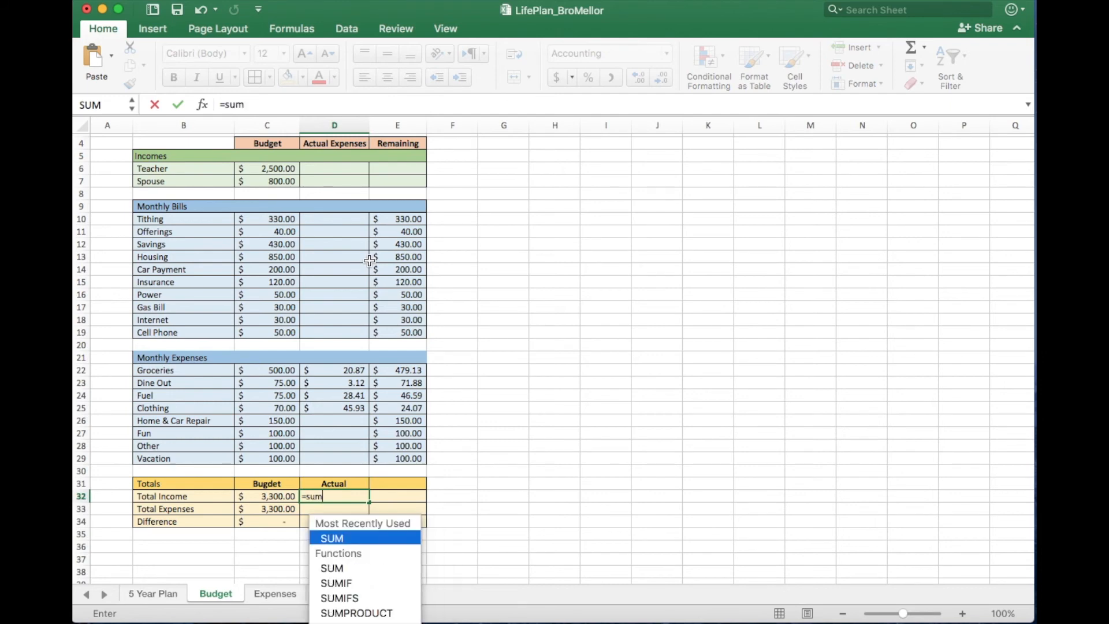
double_click(345, 538)
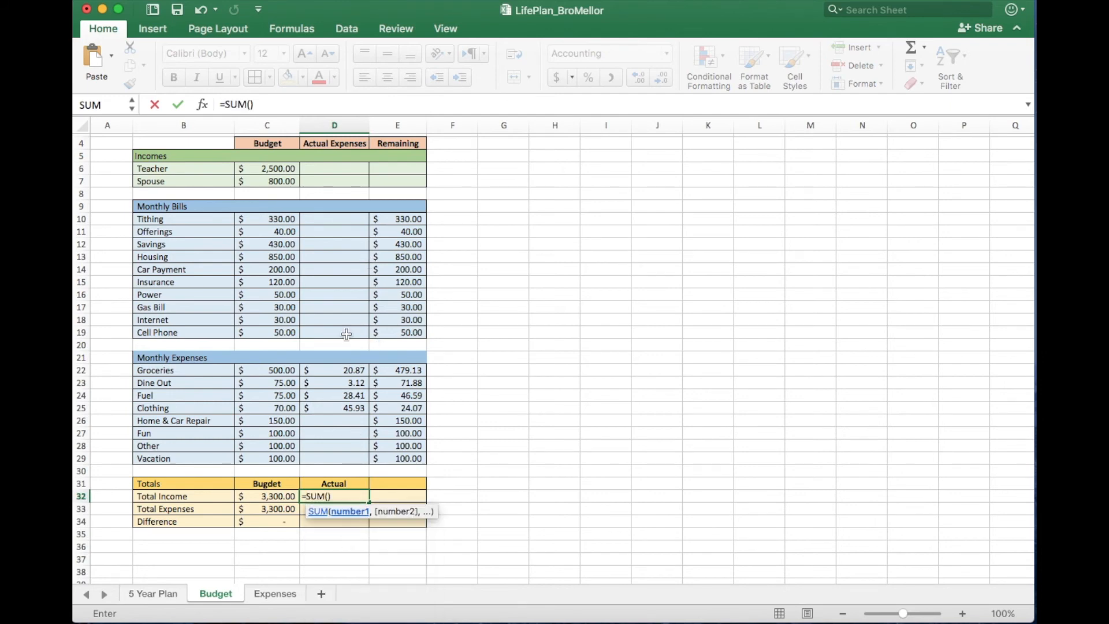
drag(333, 170, 333, 182)
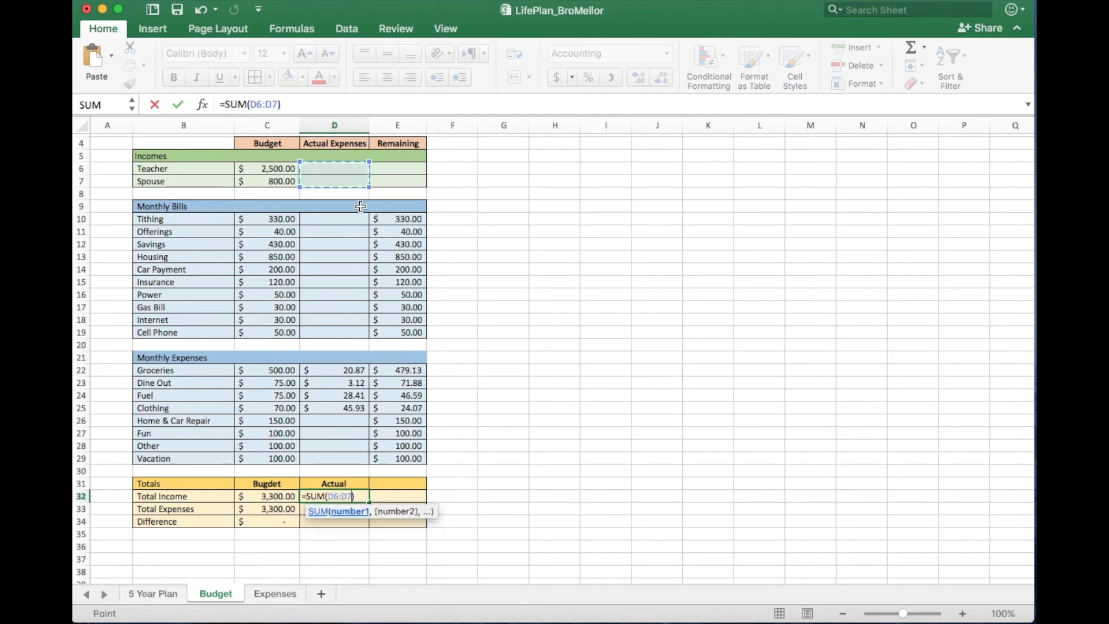
key(Return)
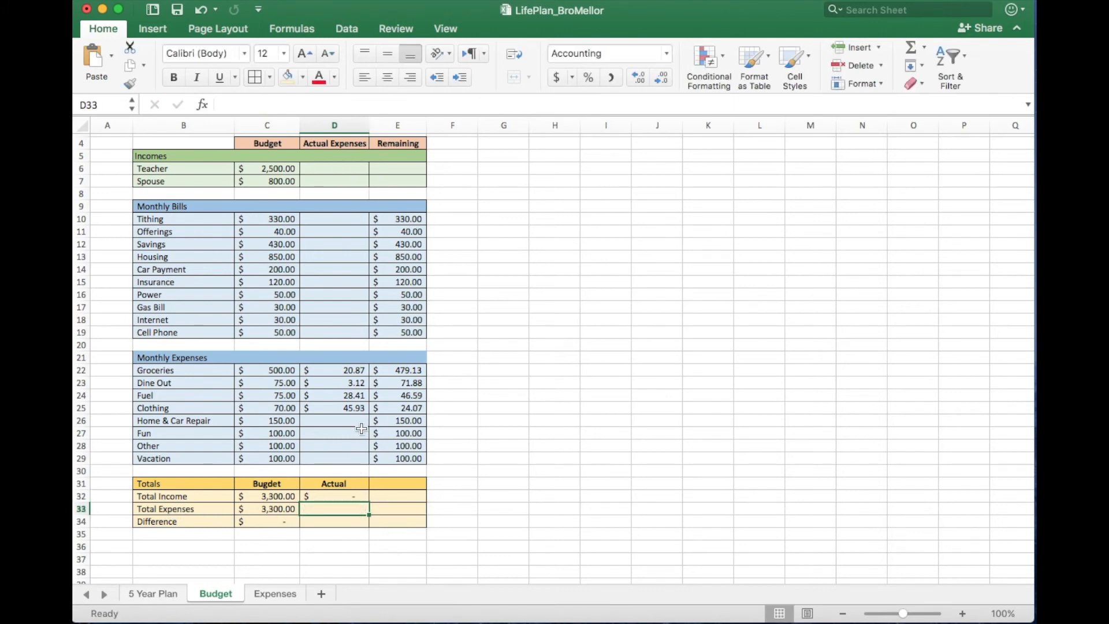
- Enter the formula =SUM(D10:D29) in D33 to calculate the actual total expenses
text(=sum)
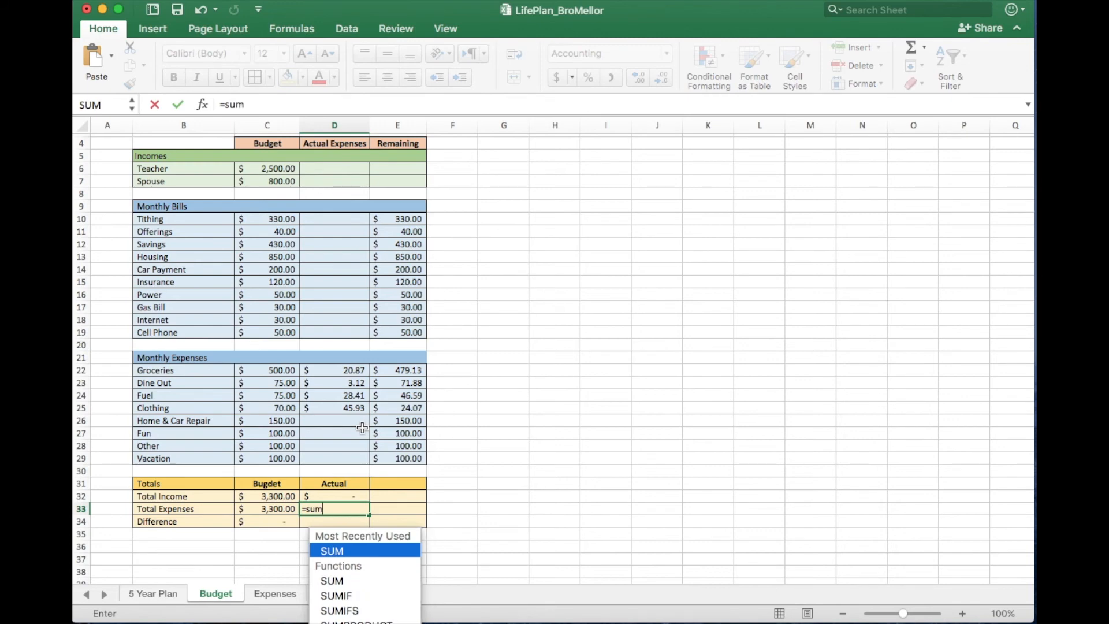
double_click(340, 552)
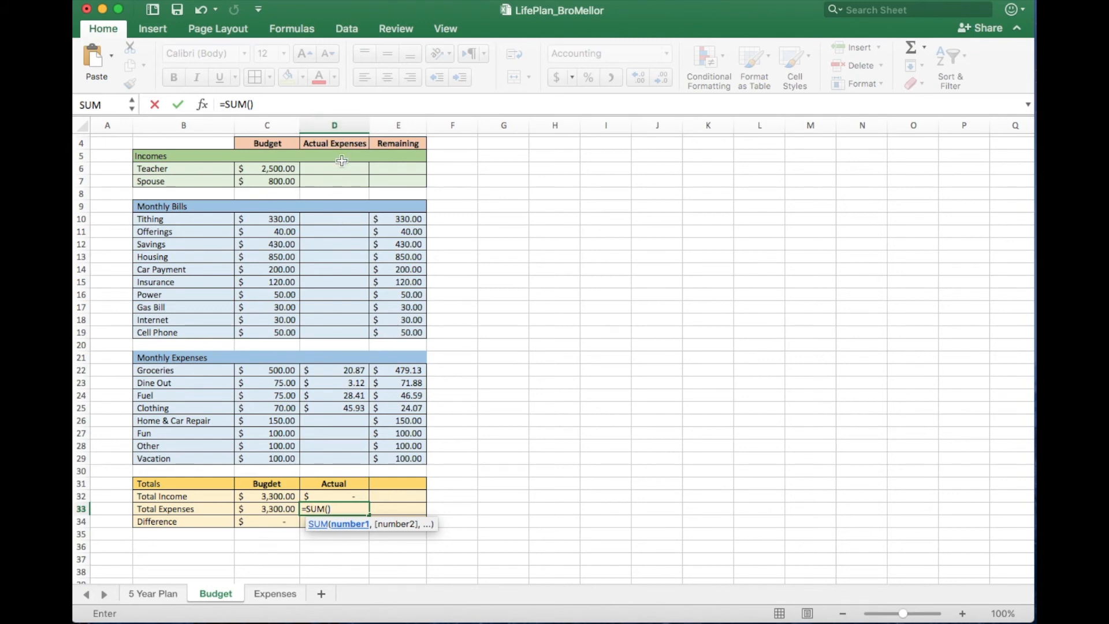
text(D10:)
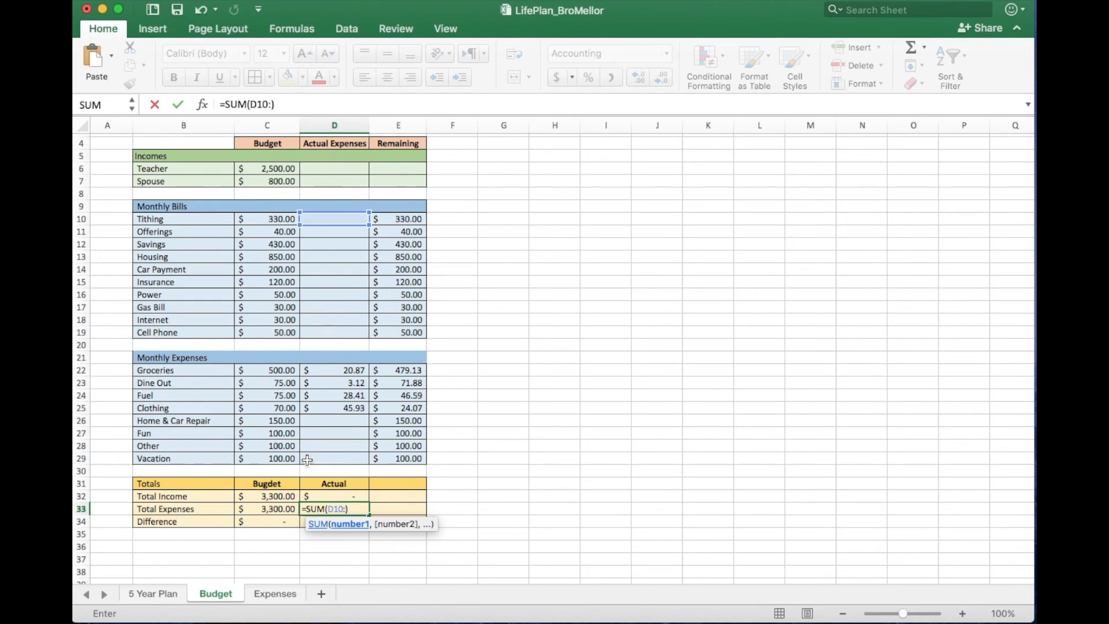
text(D29)
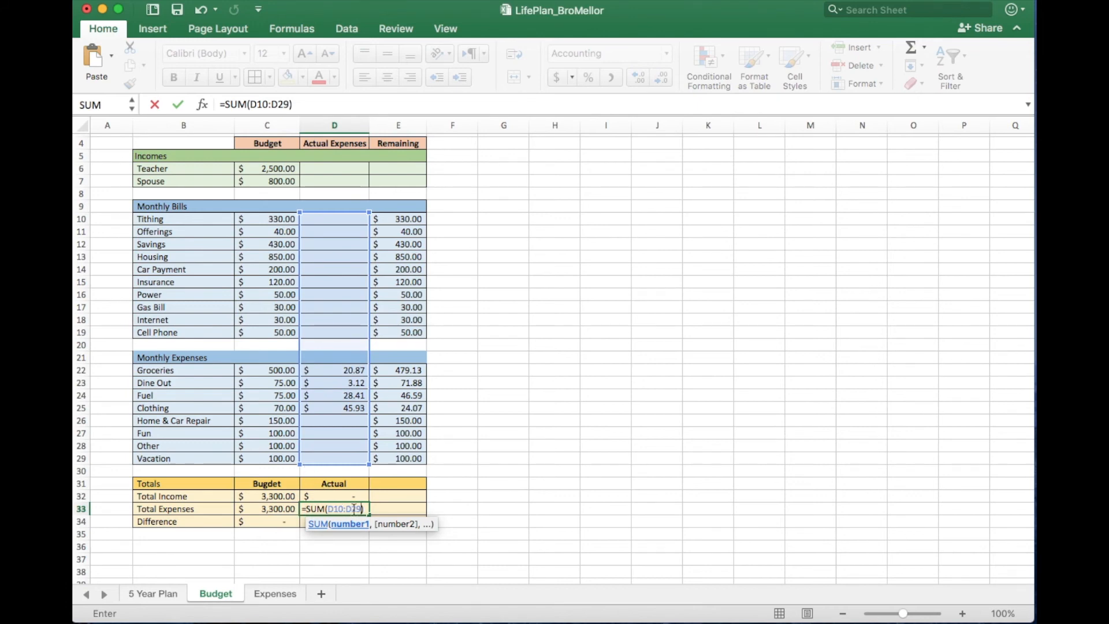
key(Return)
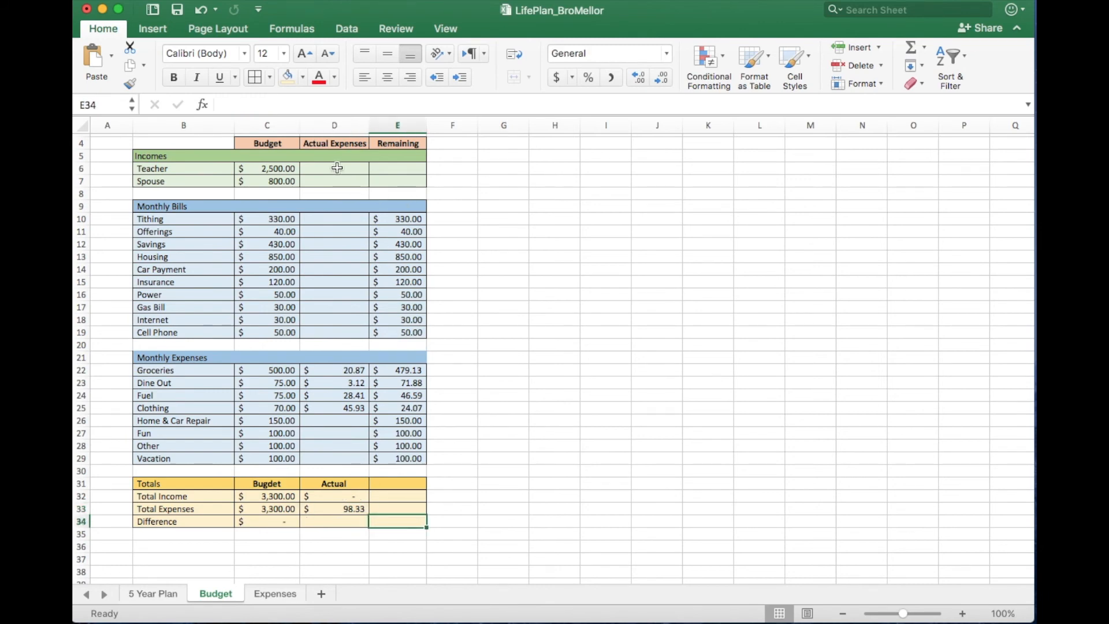
- Enter 2,240 as the Teacher's actual income in D6
click(341, 168)
text(2)
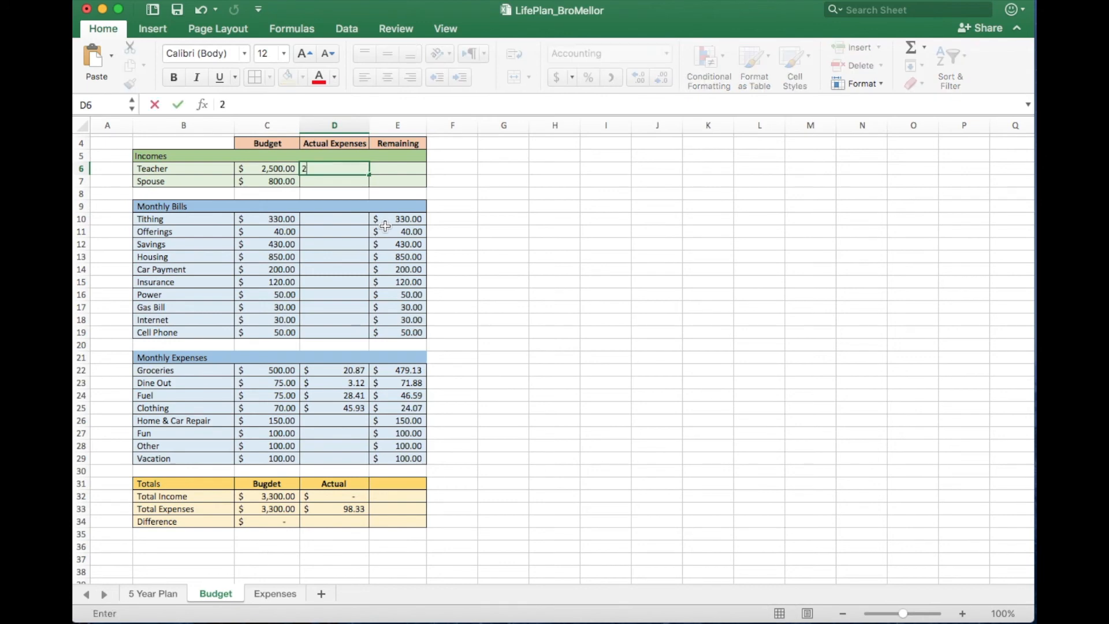
text(,240)
click(376, 257)
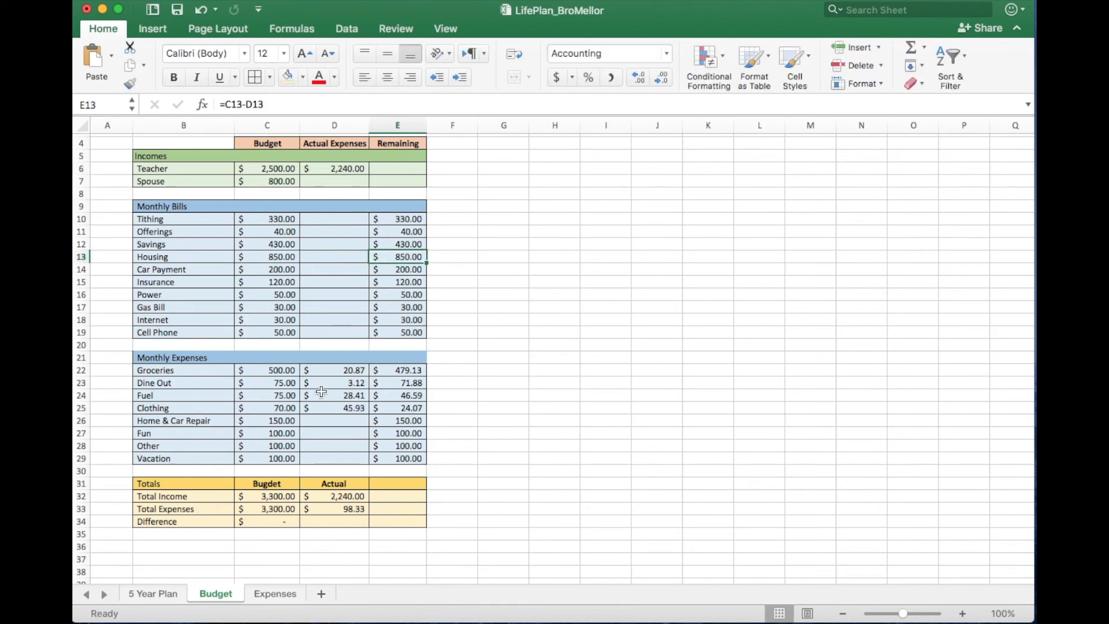
- Enter the column heading "Difference" in E31 of the Totals row
click(392, 485)
text(Dif)
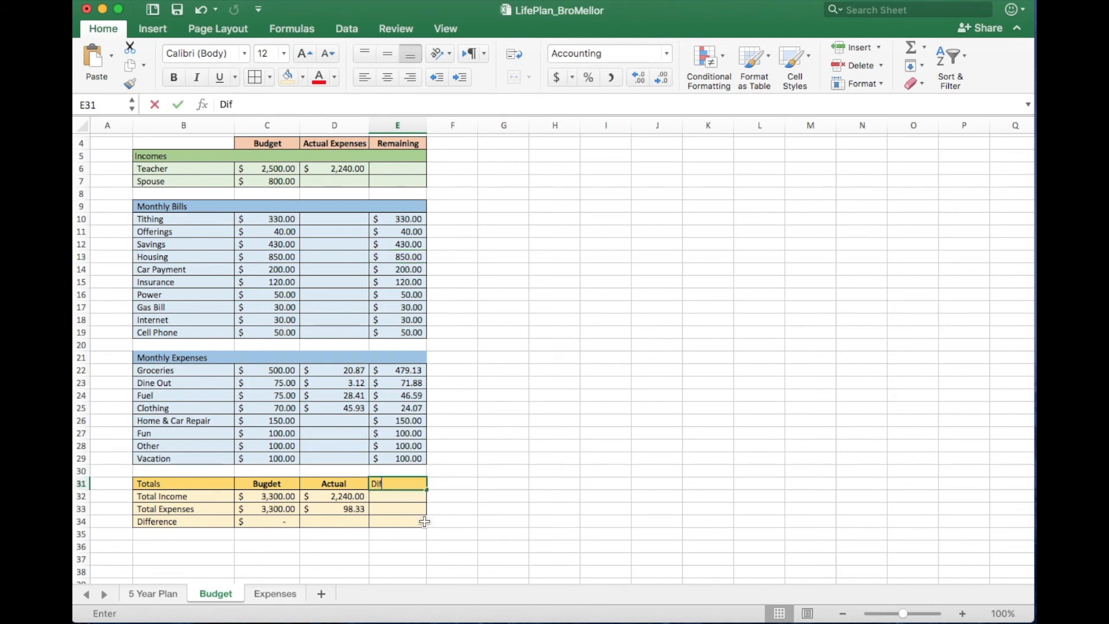
text(ference)
key(Return)
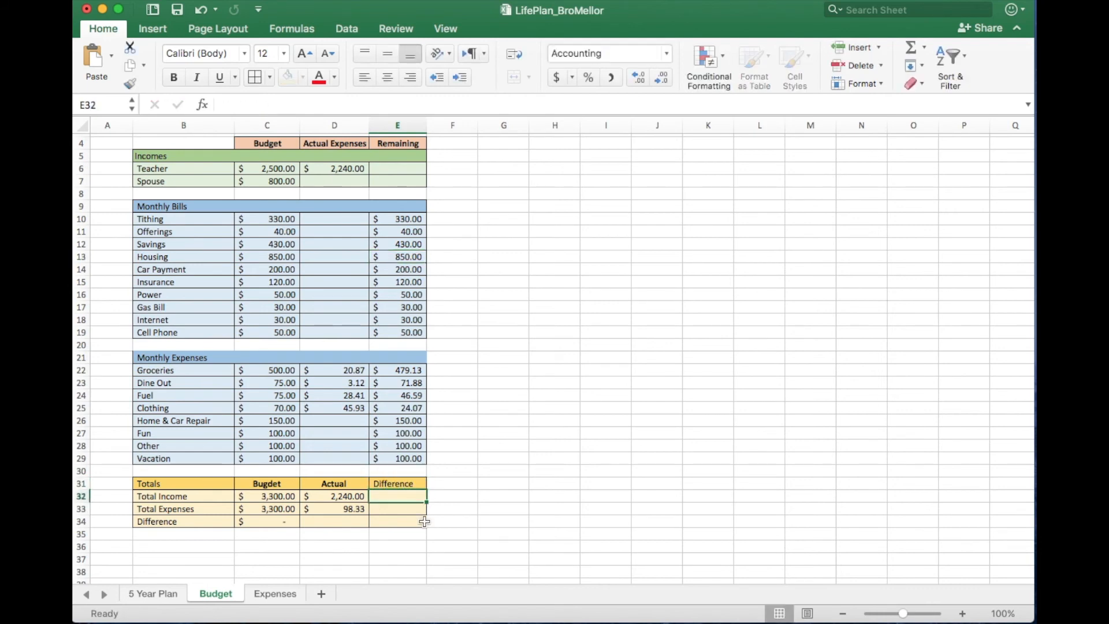
- Make the Difference heading in E31 centered and bold, keeping its cell contents in place
drag(419, 501, 409, 477)
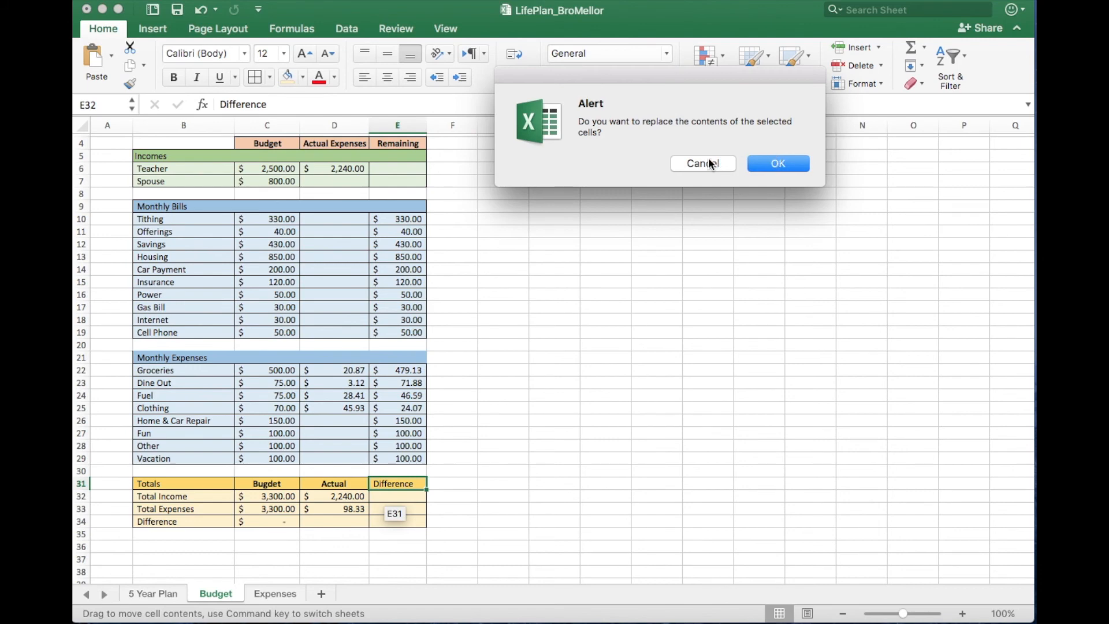
click(703, 164)
click(396, 483)
click(387, 78)
click(173, 77)
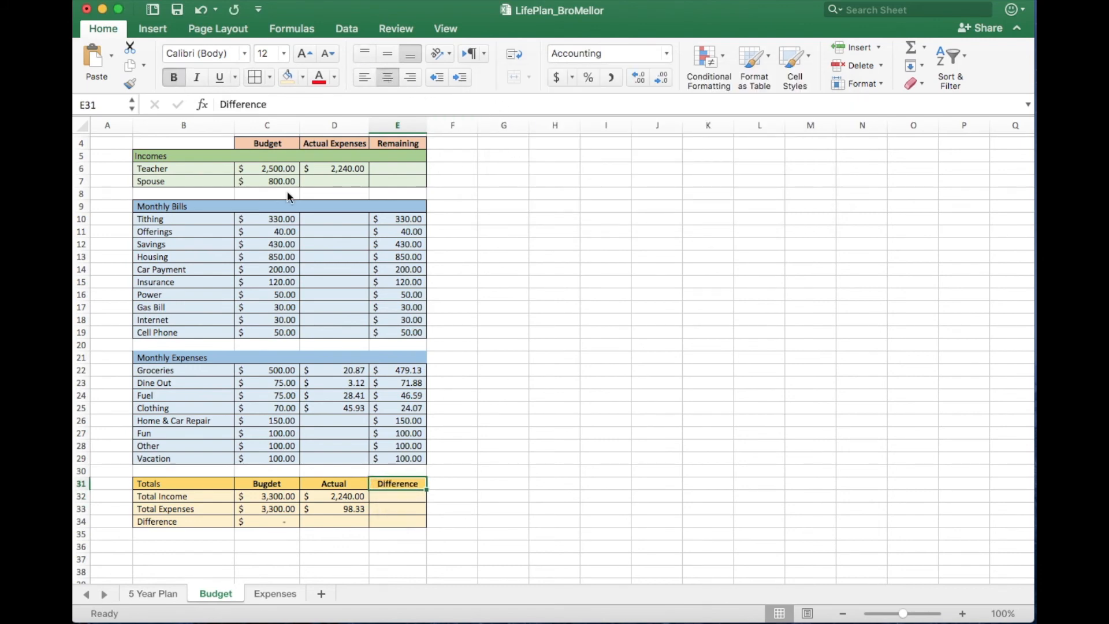
- Enter the formula =C32-D32 in E32 to calculate the difference between budgeted and actual total income
click(398, 497)
text(=)
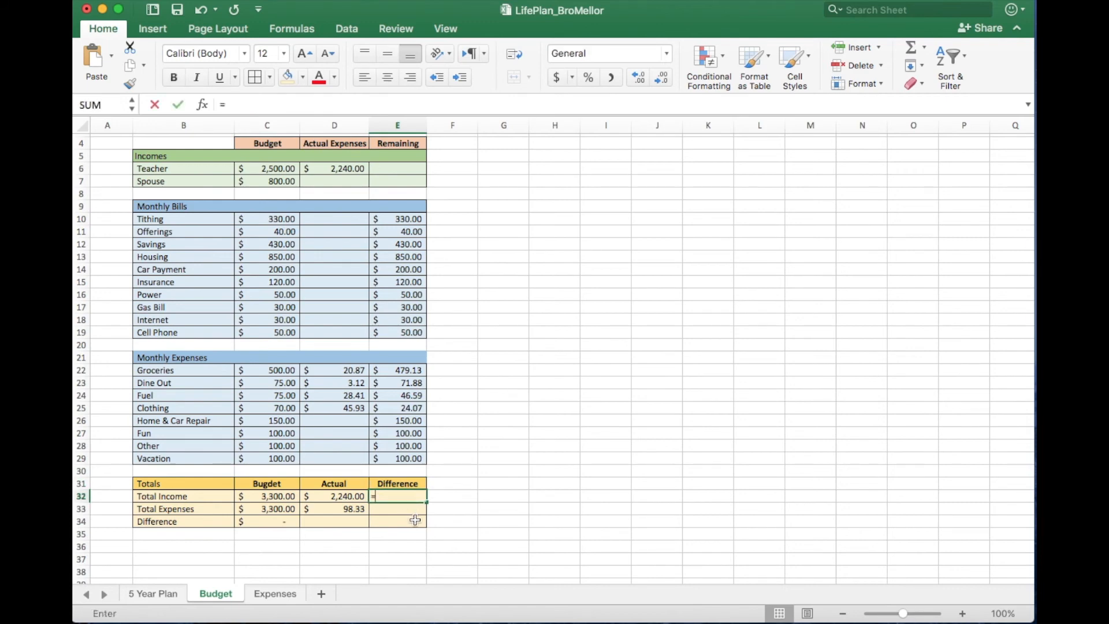
click(275, 497)
text(-)
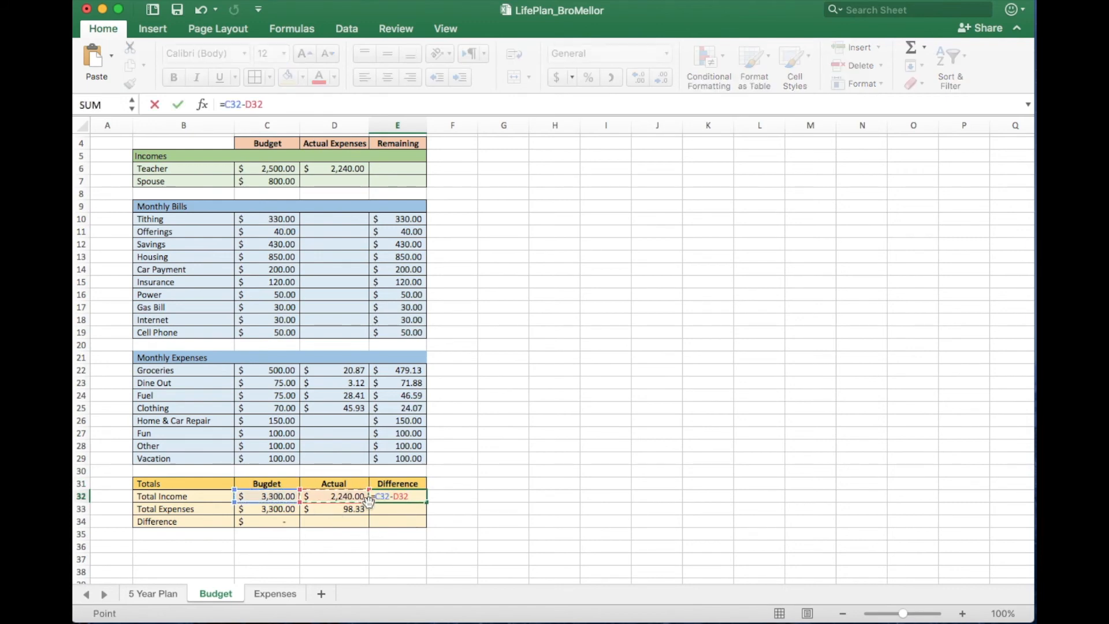
key(Return)
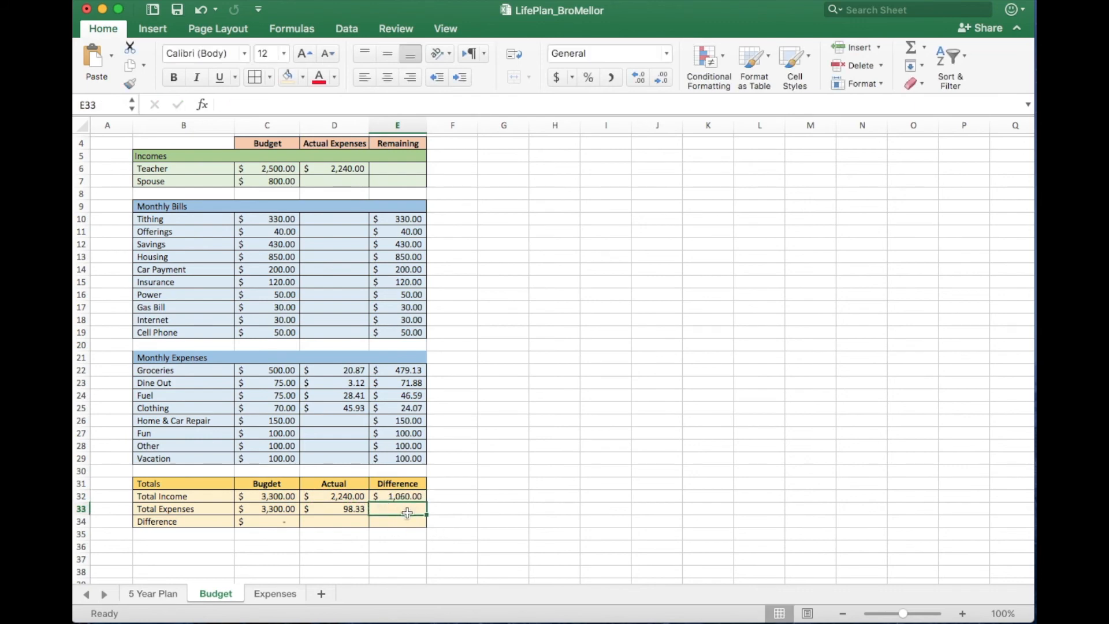
- Enter the formula =C33-D33 in E33 to calculate the difference between budgeted and actual total expenses
text(=)
click(282, 510)
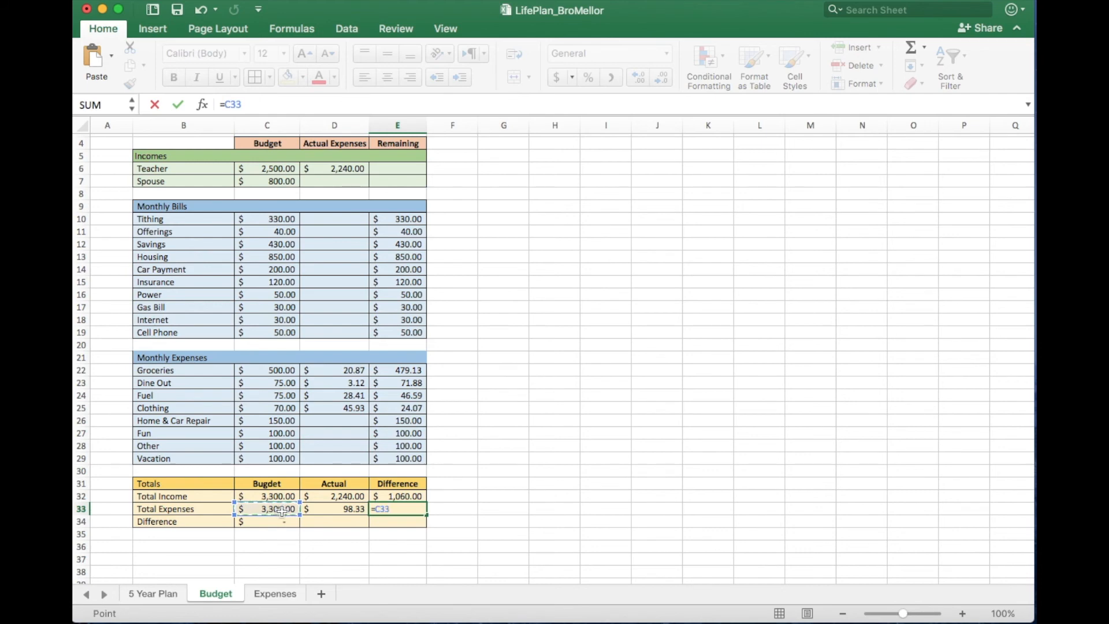
text(-)
click(356, 512)
key(Return)
key(Right)
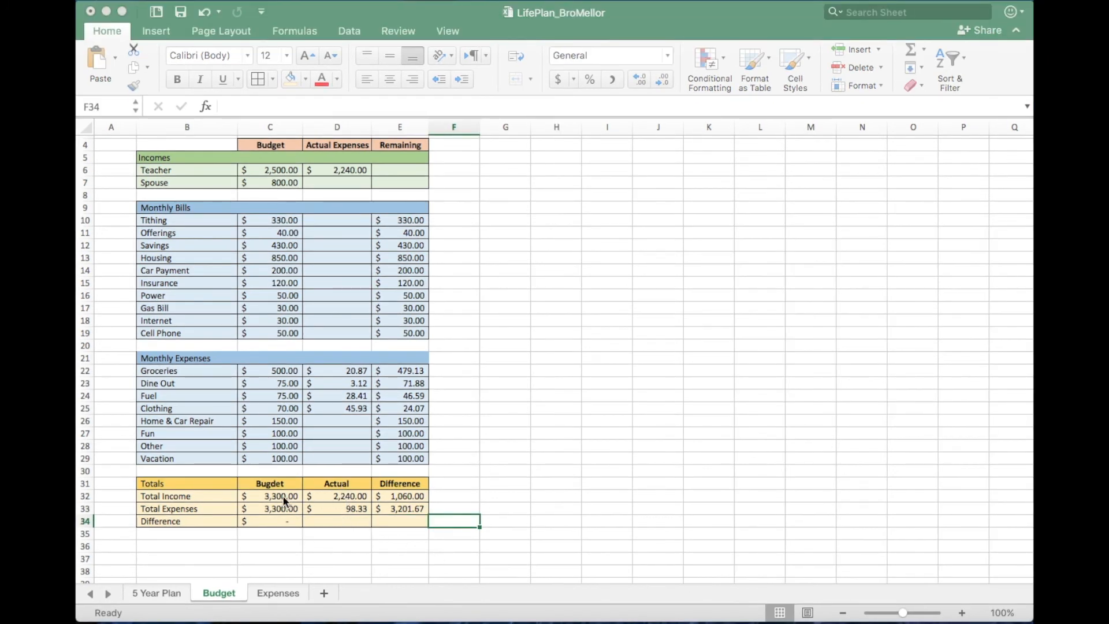
- Enter the formula =D32-D33 in D34 to subtract actual total expenses from actual total income
click(349, 518)
click(347, 522)
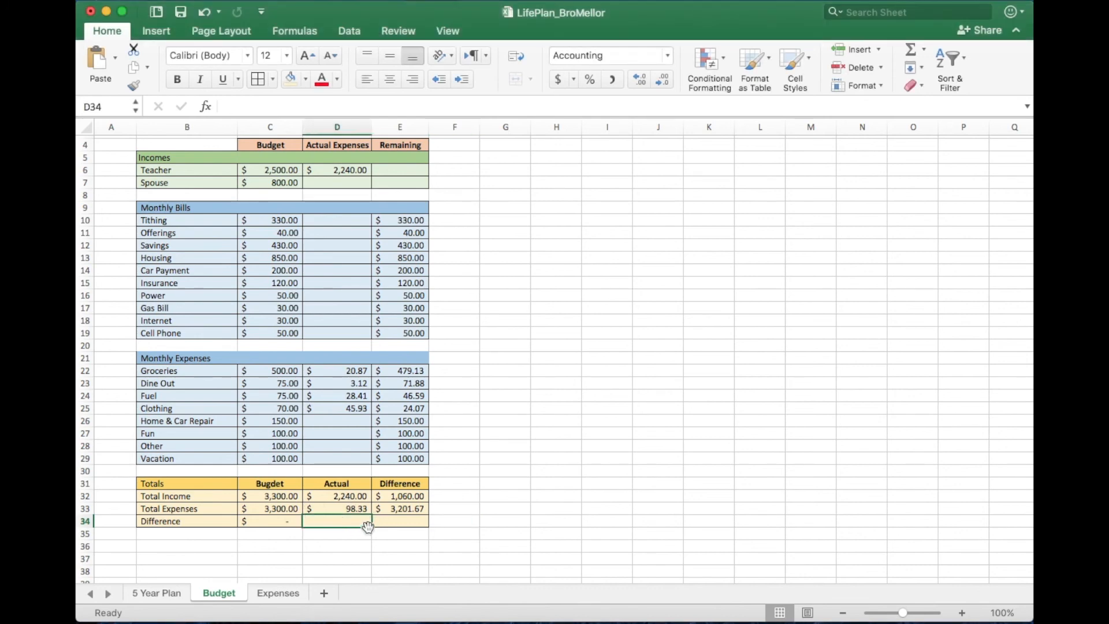
text(=)
click(363, 499)
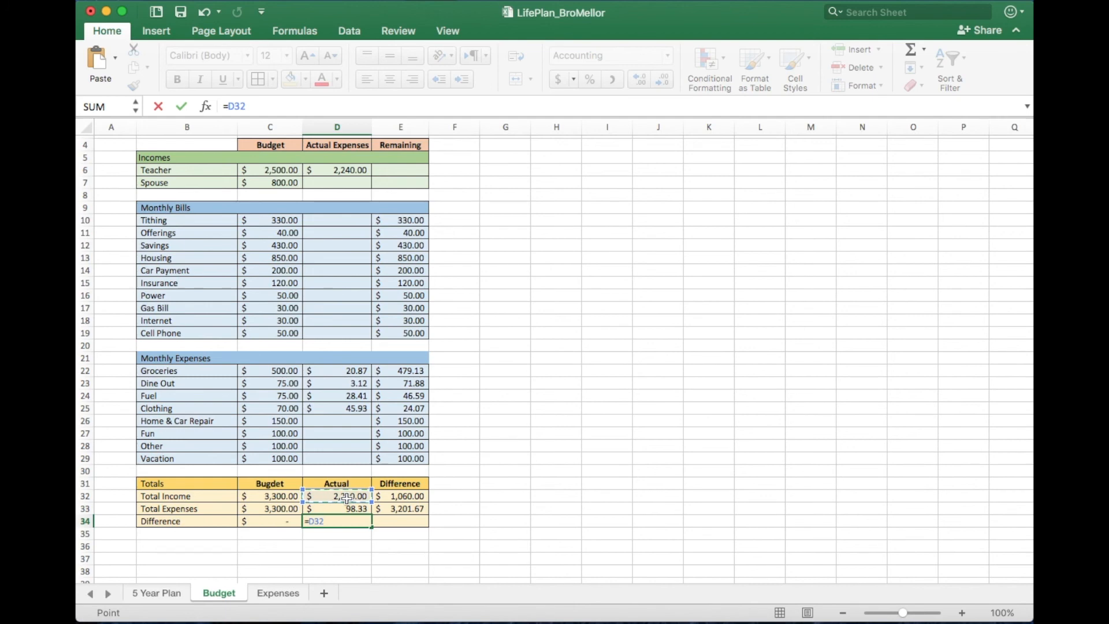
text(-)
click(358, 510)
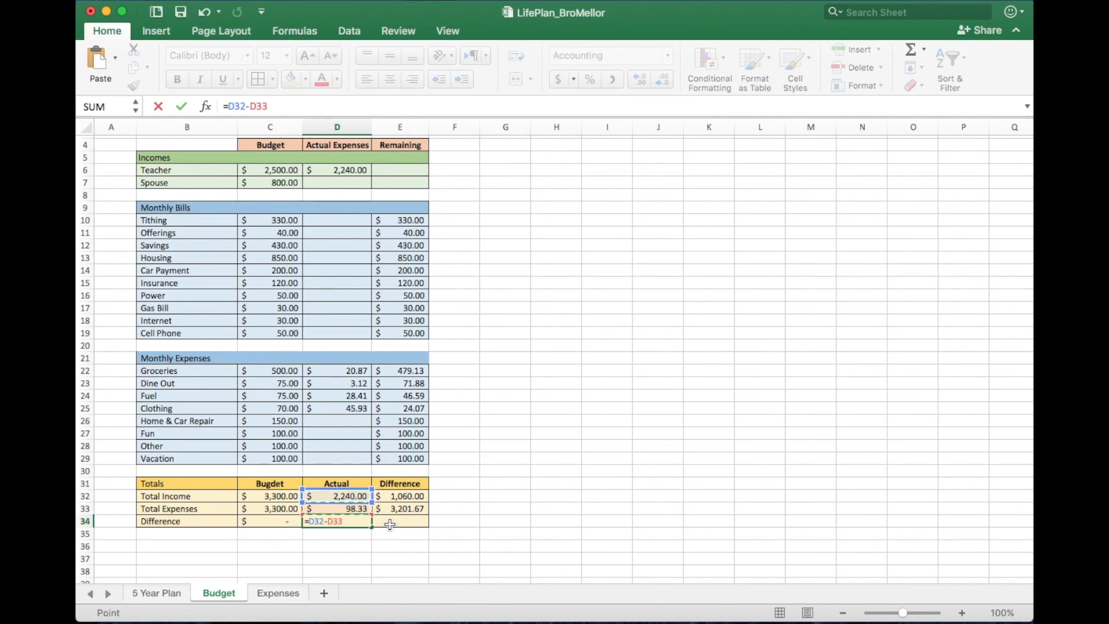
key(Return)
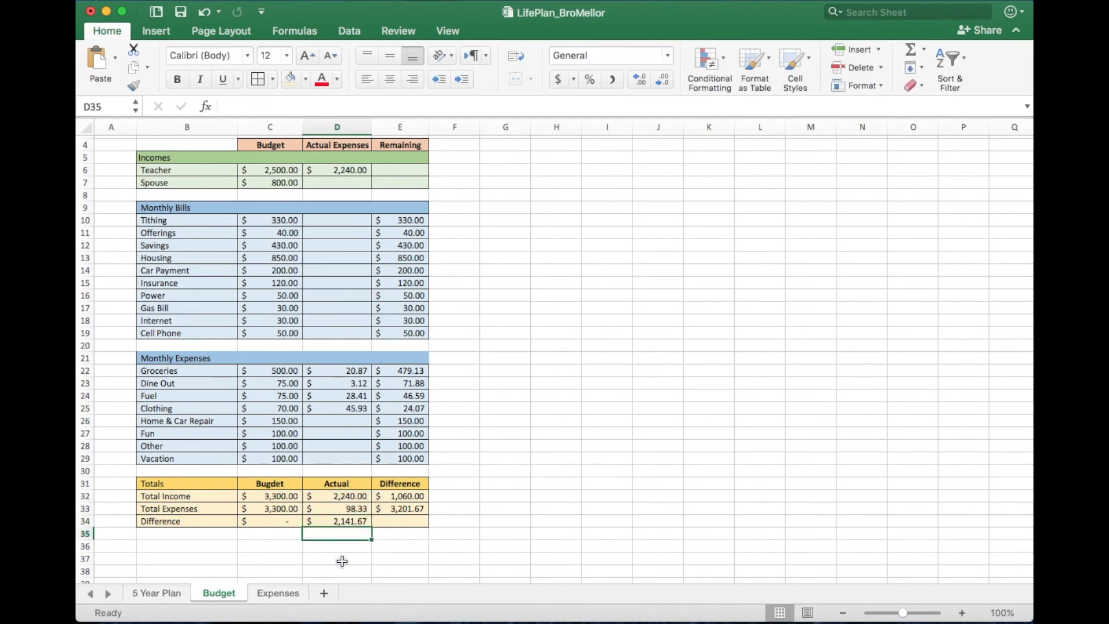
- Enter the formula =C34-D34 in E34 to compare the budgeted and actual values of the Difference row
click(402, 559)
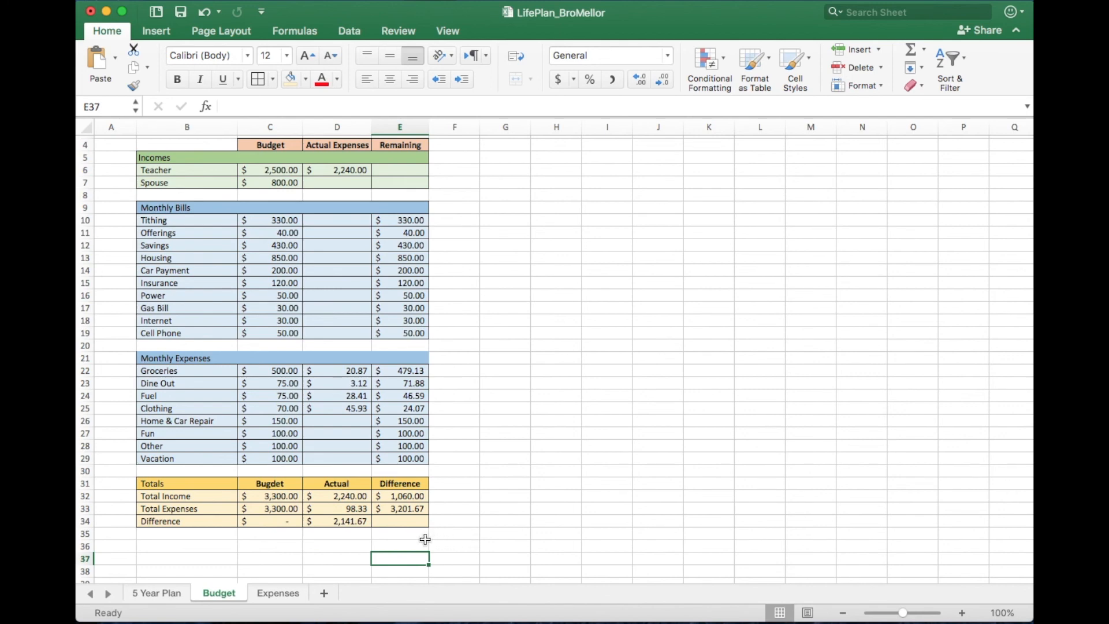
click(397, 521)
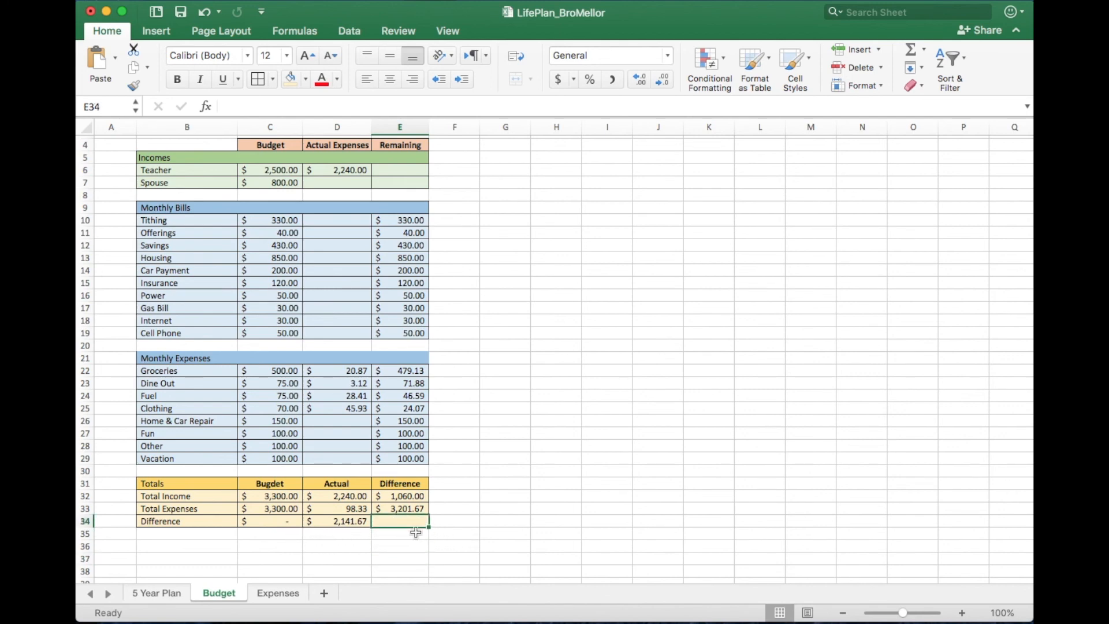
text(=)
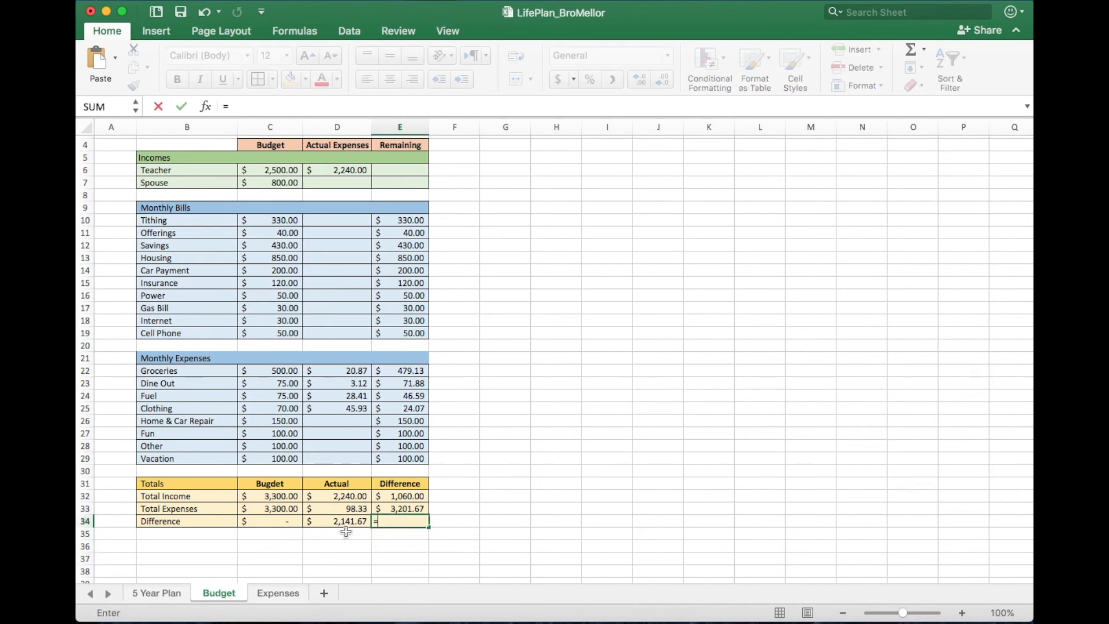
click(281, 521)
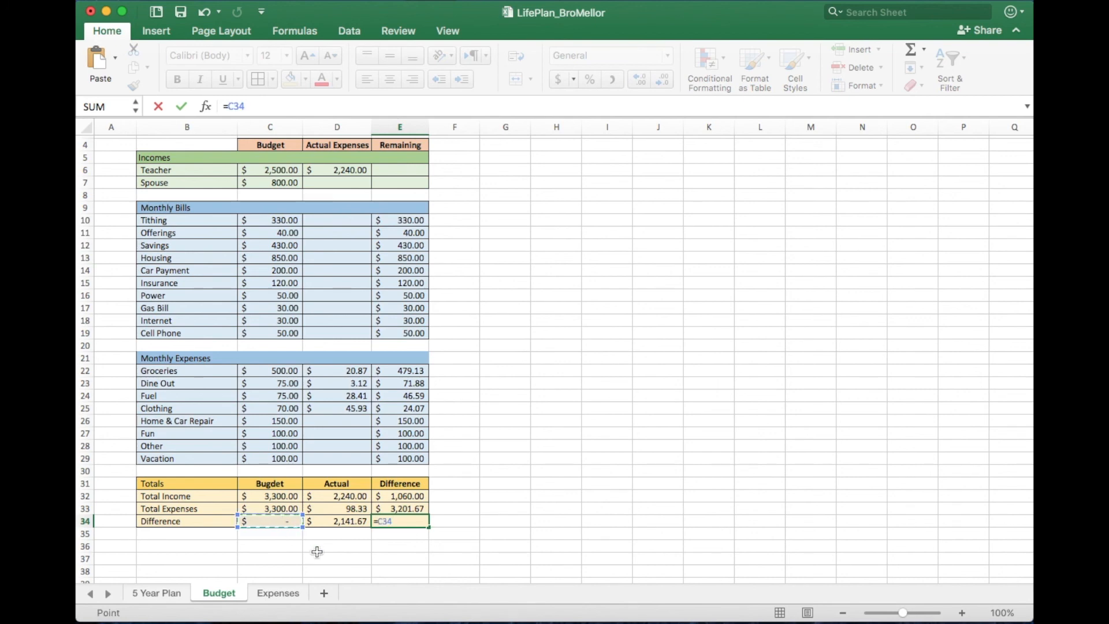
text(-)
click(335, 522)
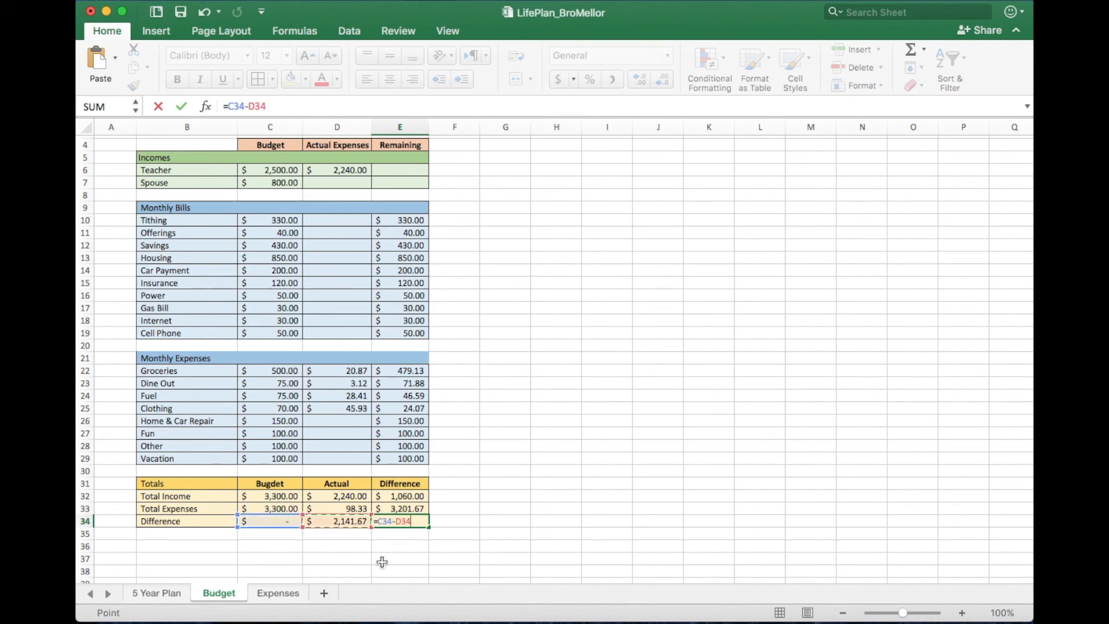
key(Return)
click(456, 522)
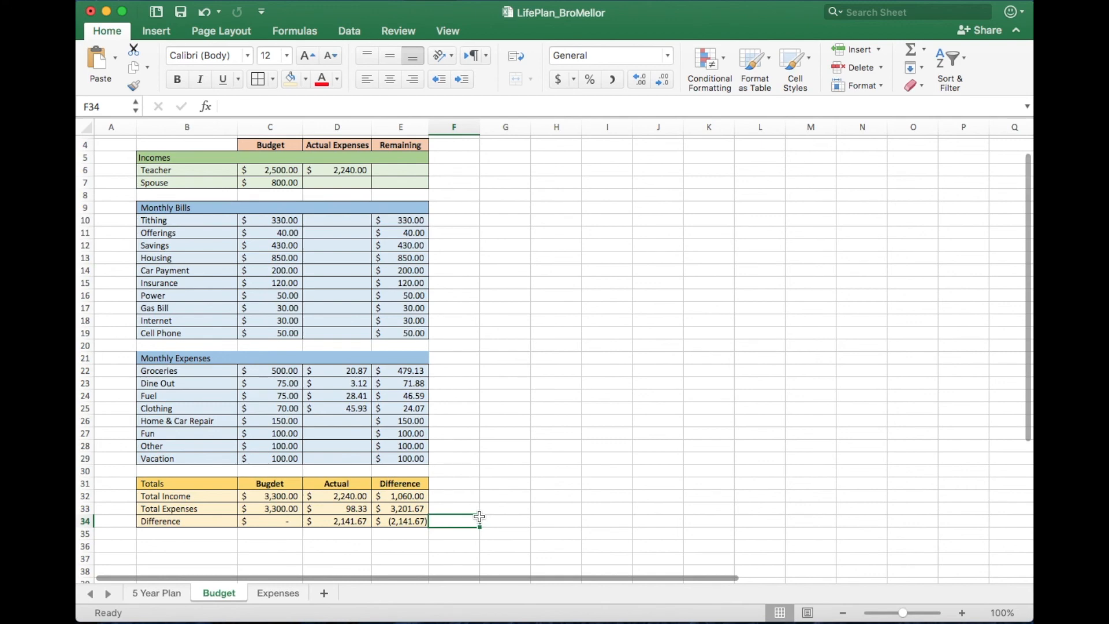
- Add borders to the merged Monthly Expenses header in row 21
click(376, 358)
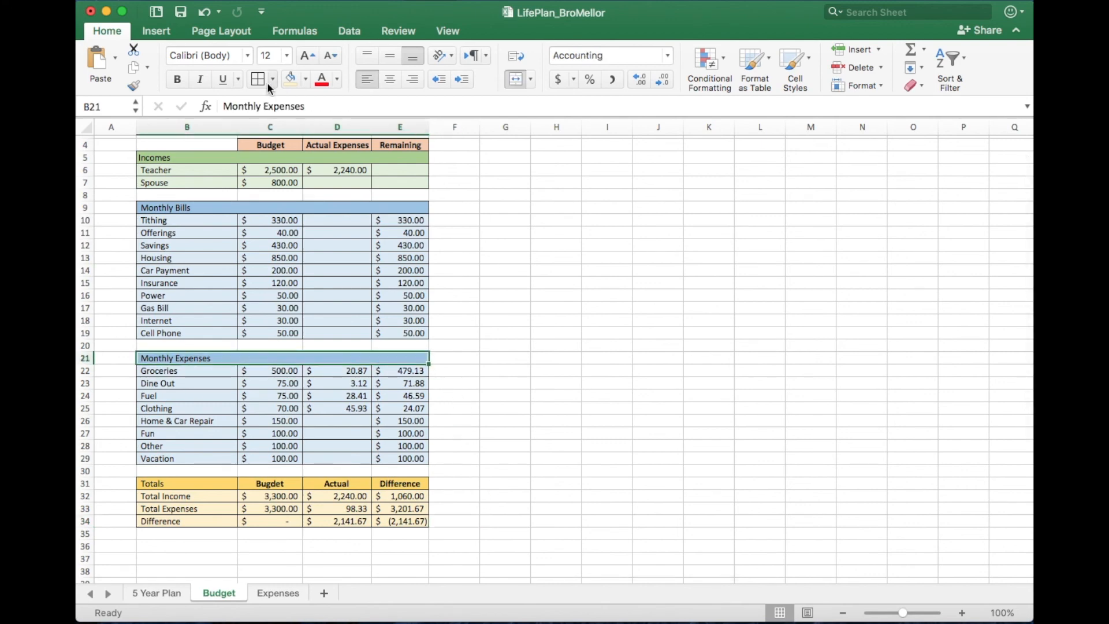
click(503, 295)
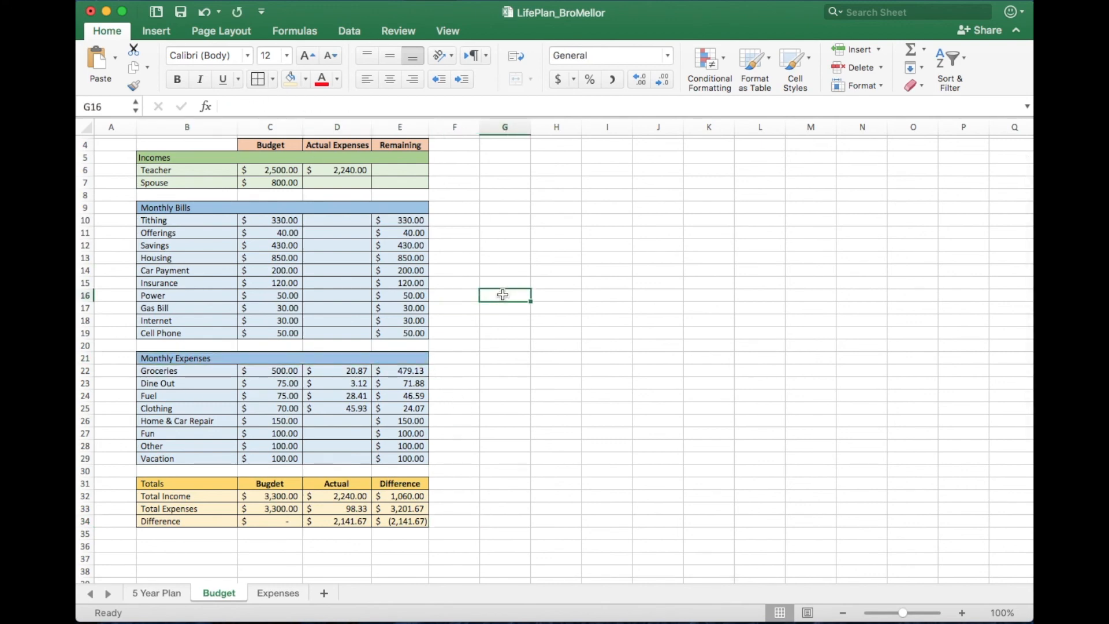
- Review the budgeted amounts in column C for the incomes, monthly bills and monthly expenses
scroll(489, 299, up, 2)
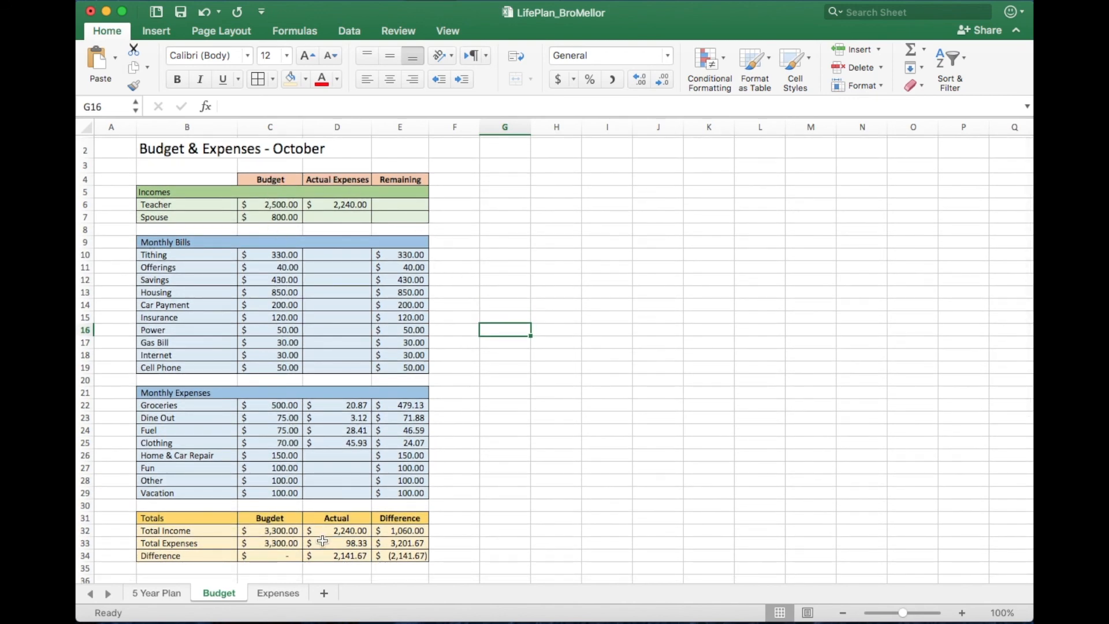
drag(280, 206, 280, 216)
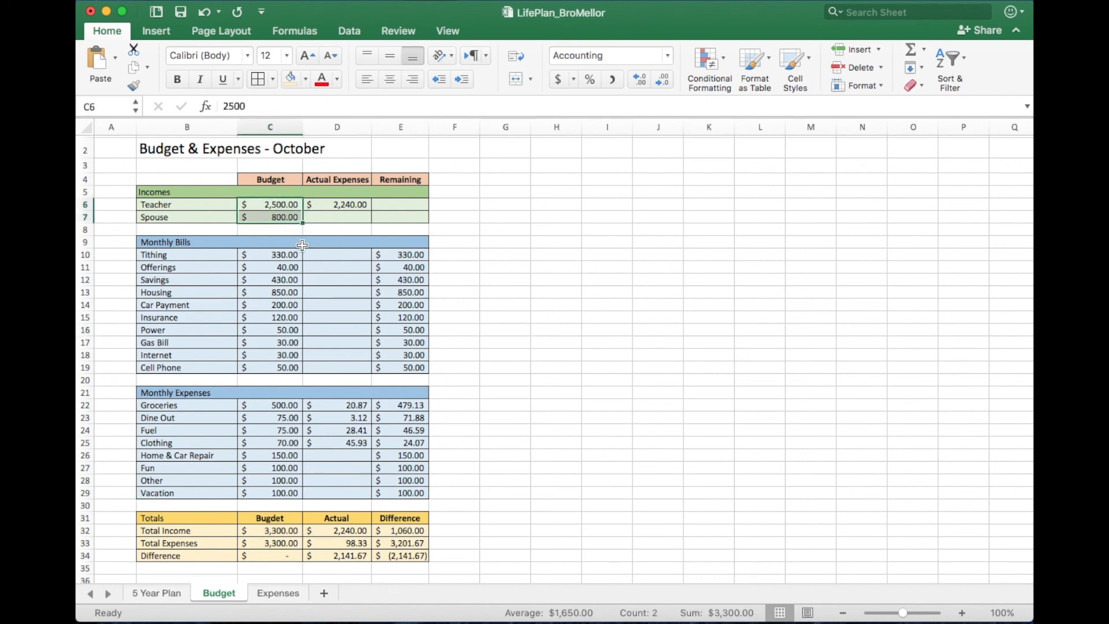
drag(274, 255, 275, 364)
drag(277, 405, 278, 490)
click(454, 468)
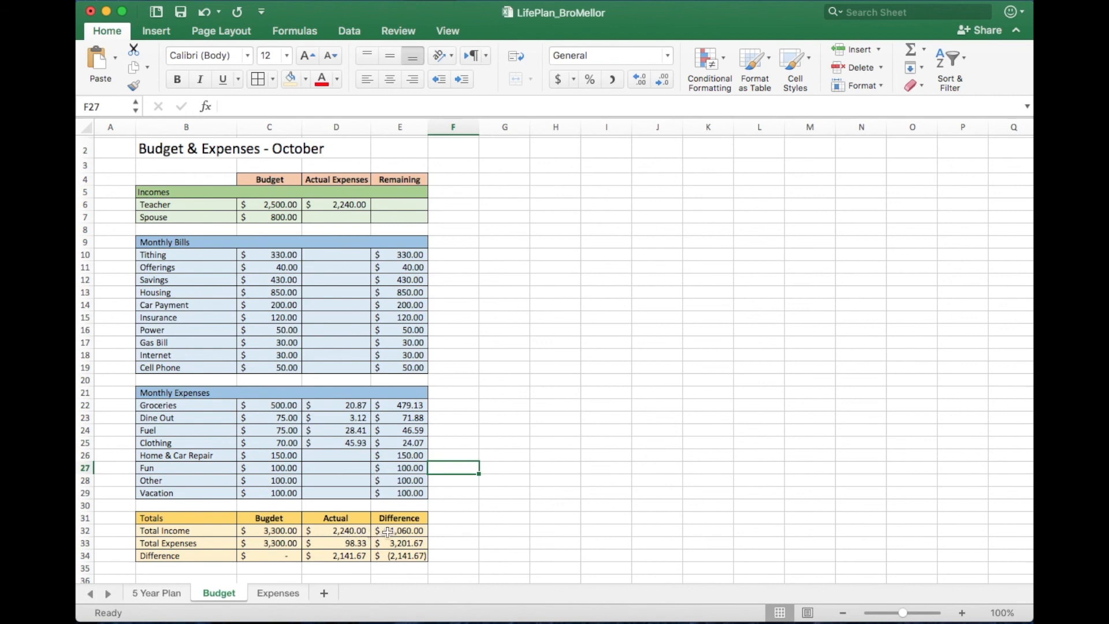
- Examine the budget, actual and difference formulas in the Totals section and compare them with the Expenses sheet
click(283, 534)
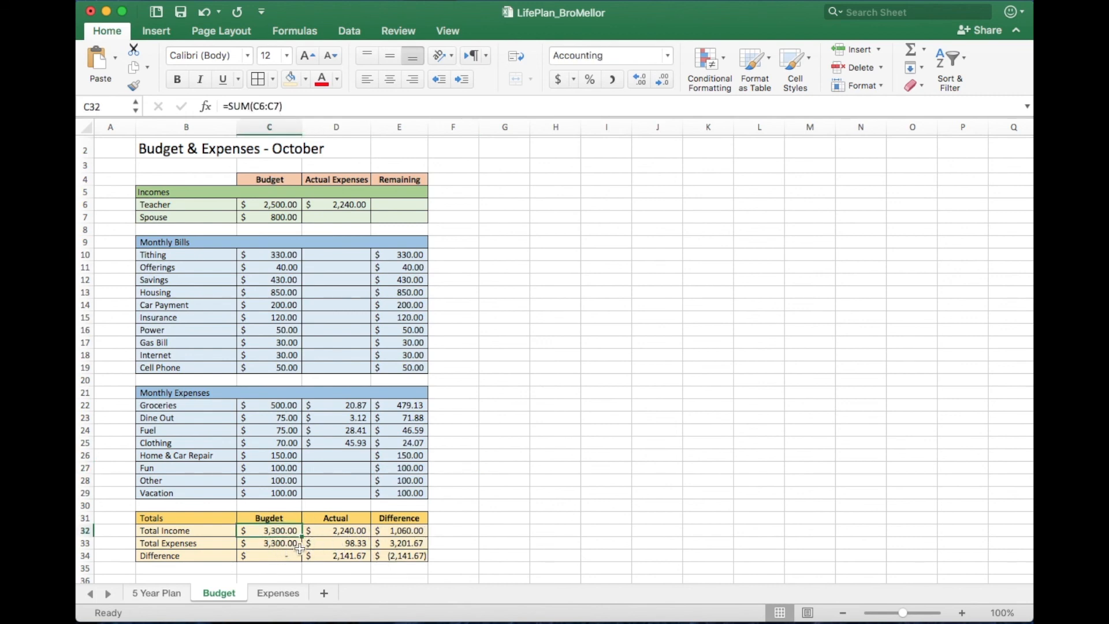
click(354, 532)
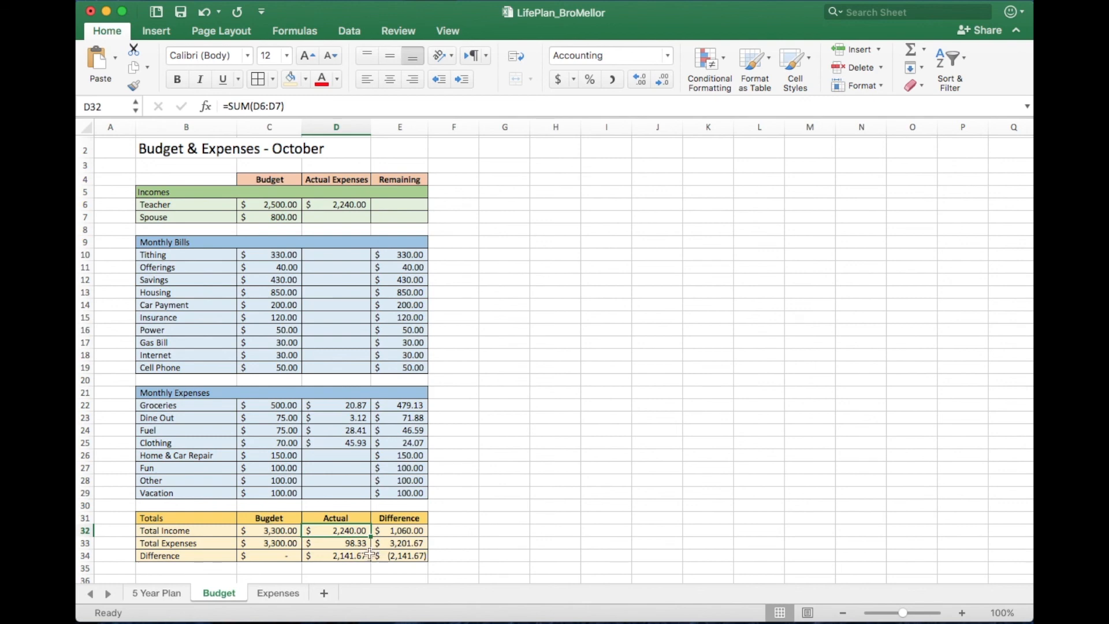
click(291, 545)
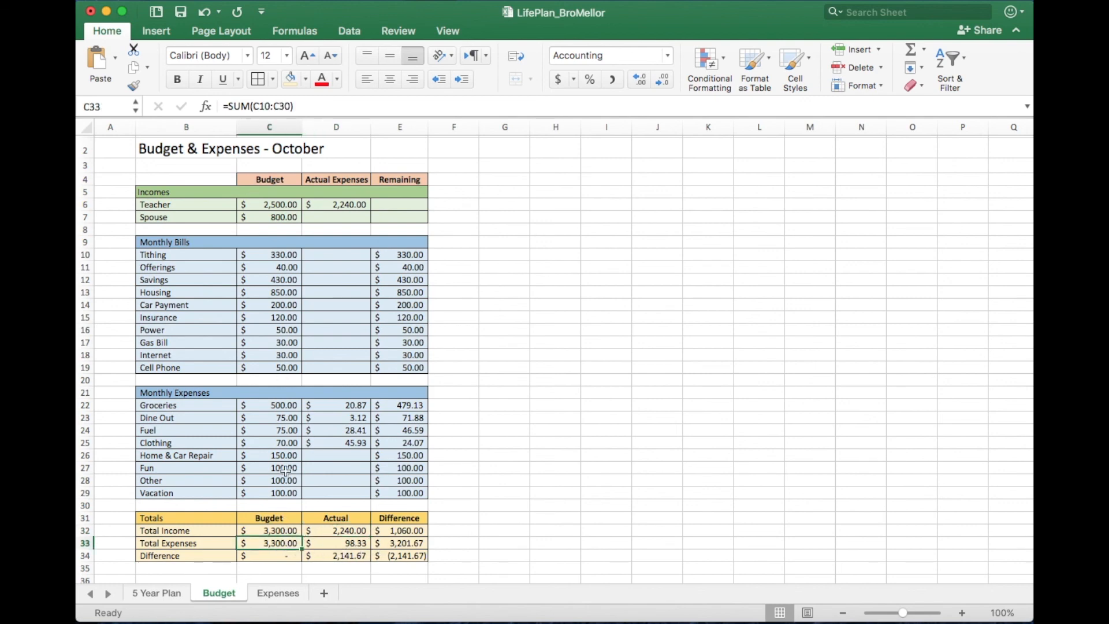
click(336, 544)
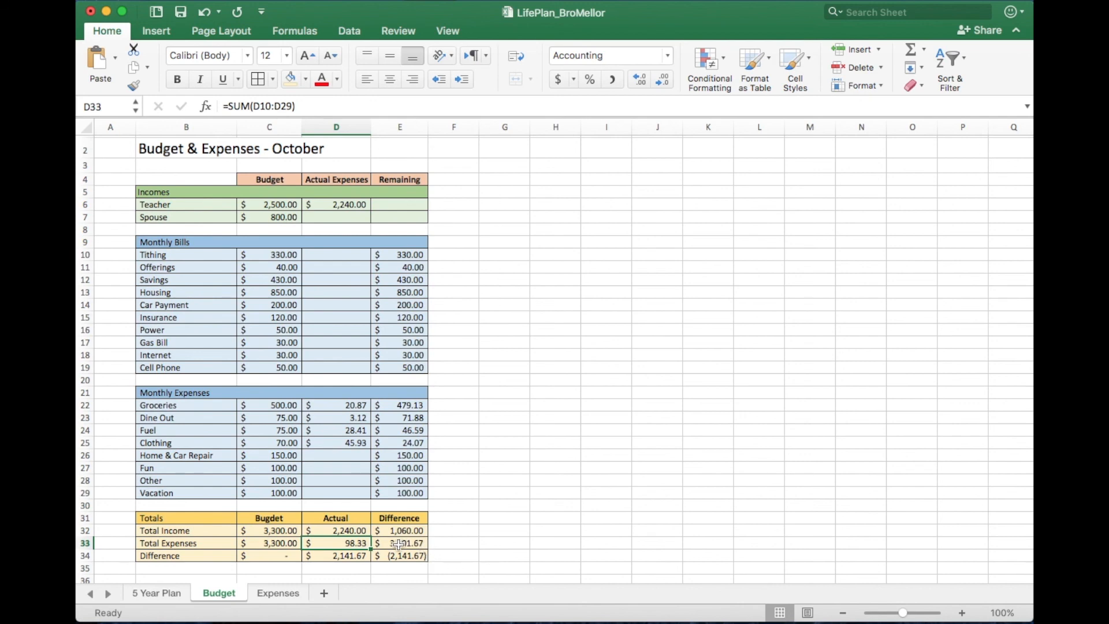
click(414, 546)
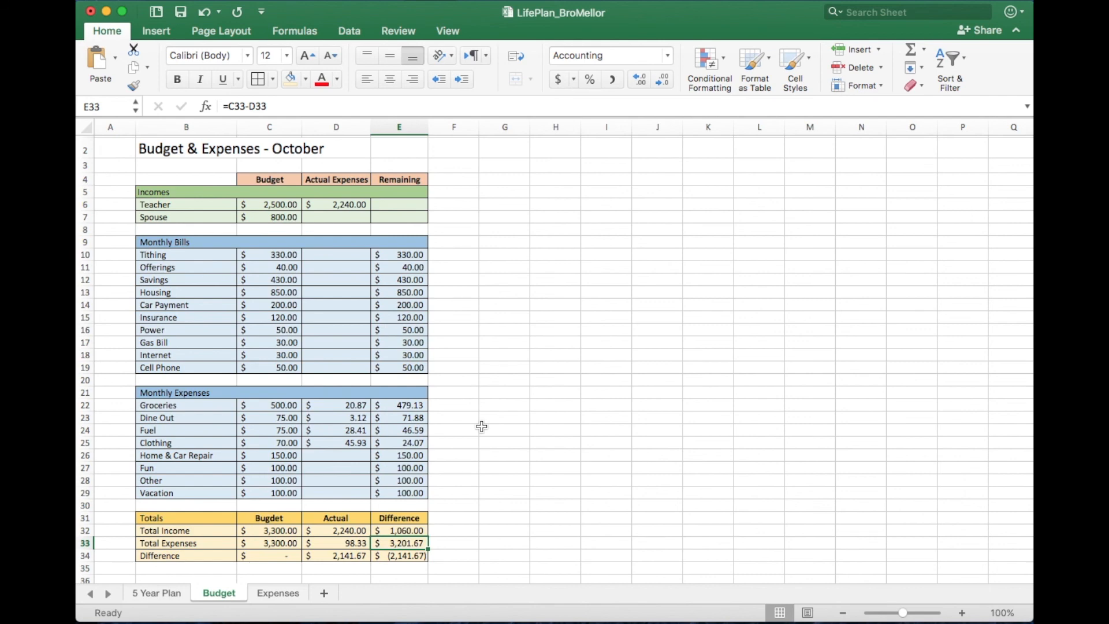
click(284, 594)
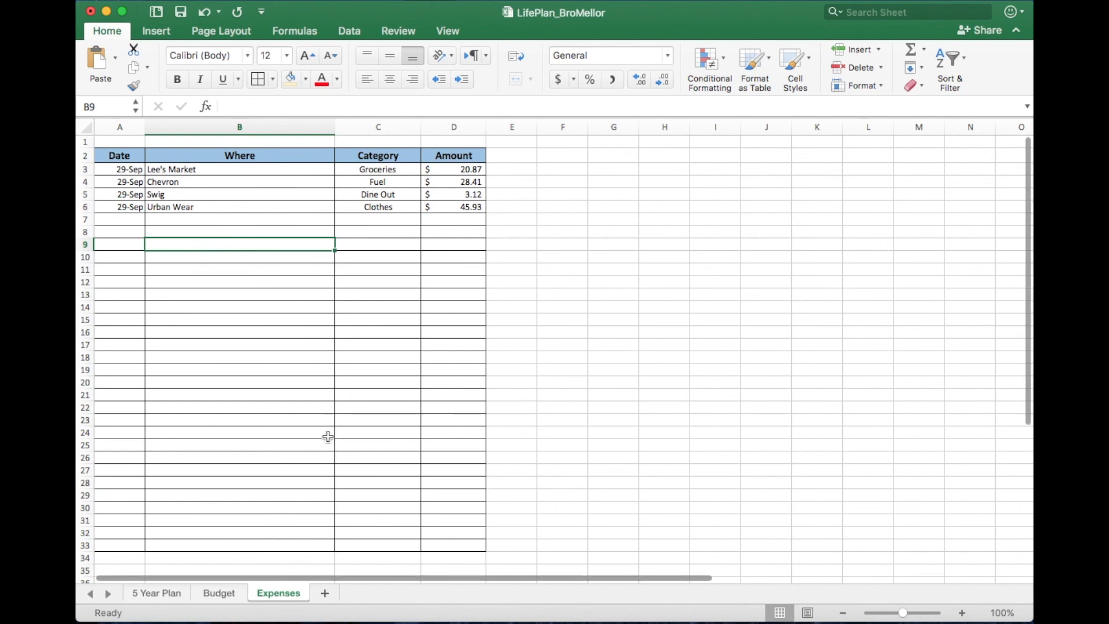
click(224, 593)
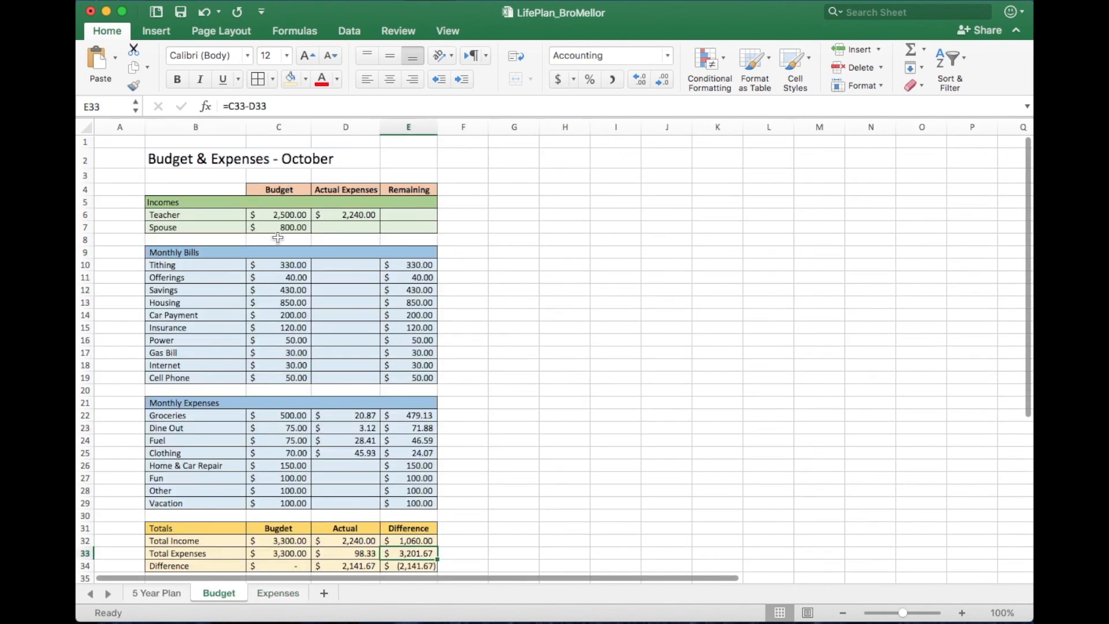